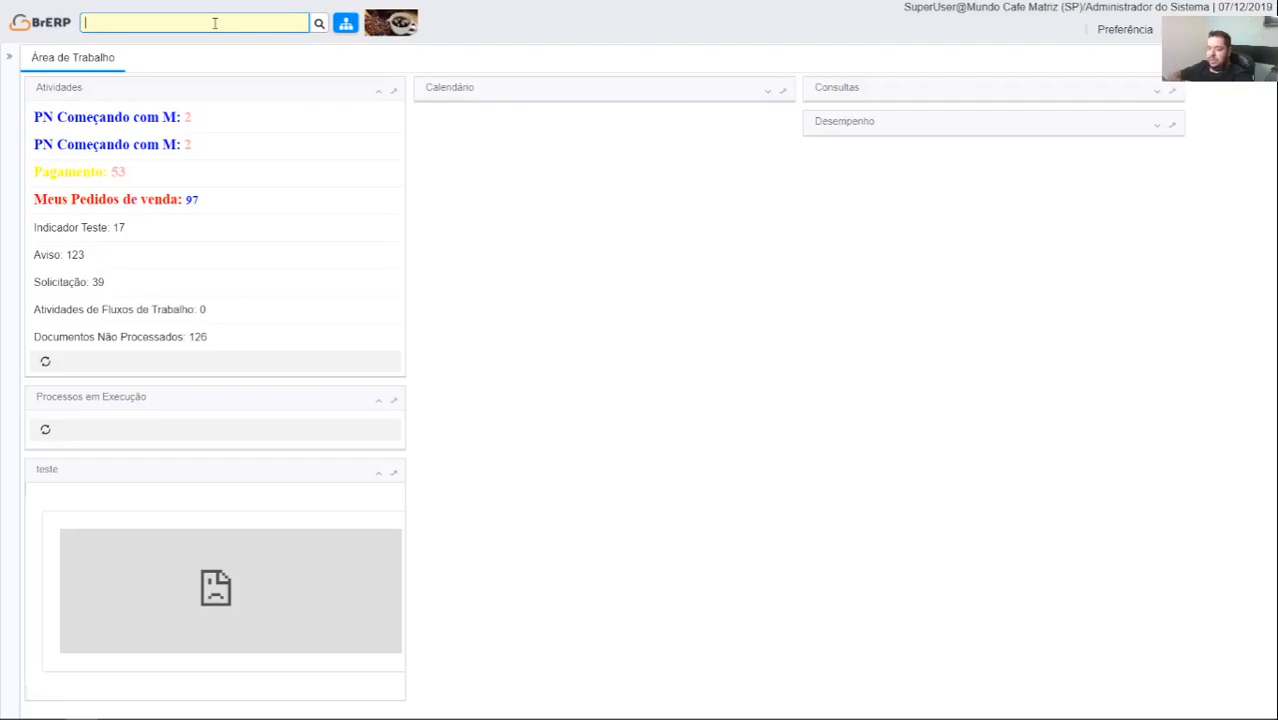
type("ativo")
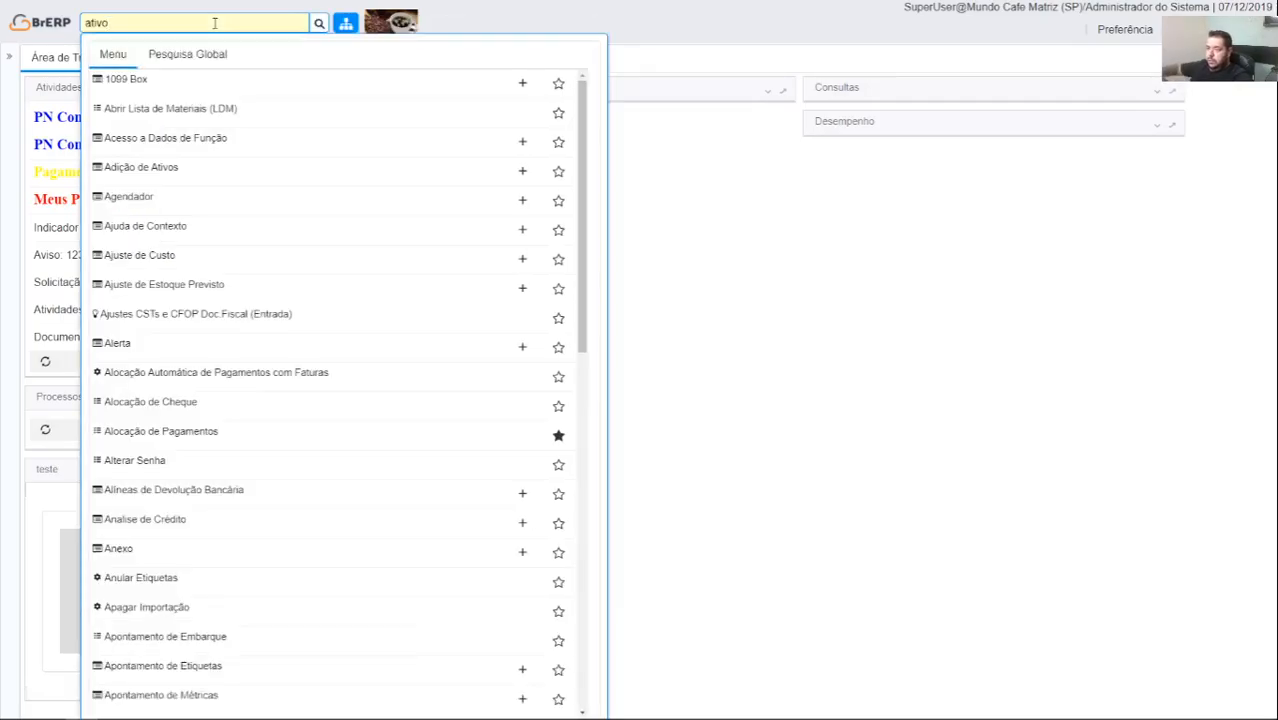
key("BackSpace")
key("BackSpace")
- Search the application menu for "produto" and open the Produto window
type("pr")
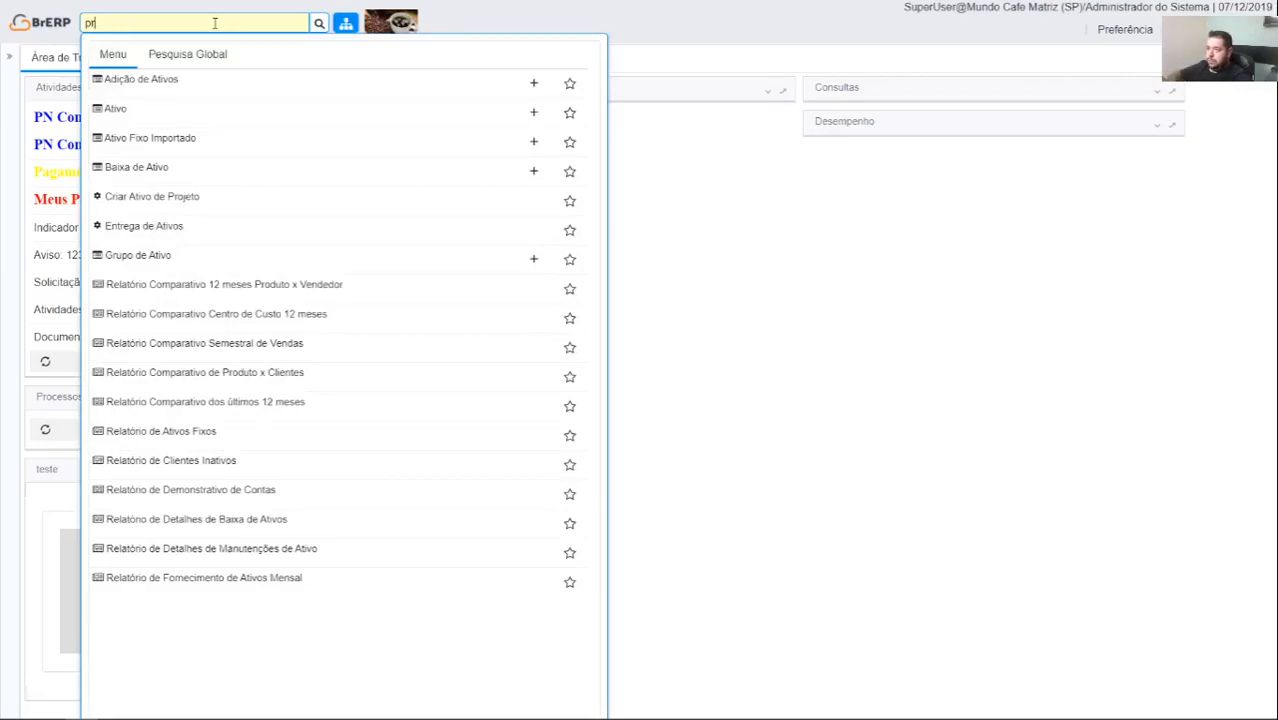
type("pdutyooduto")
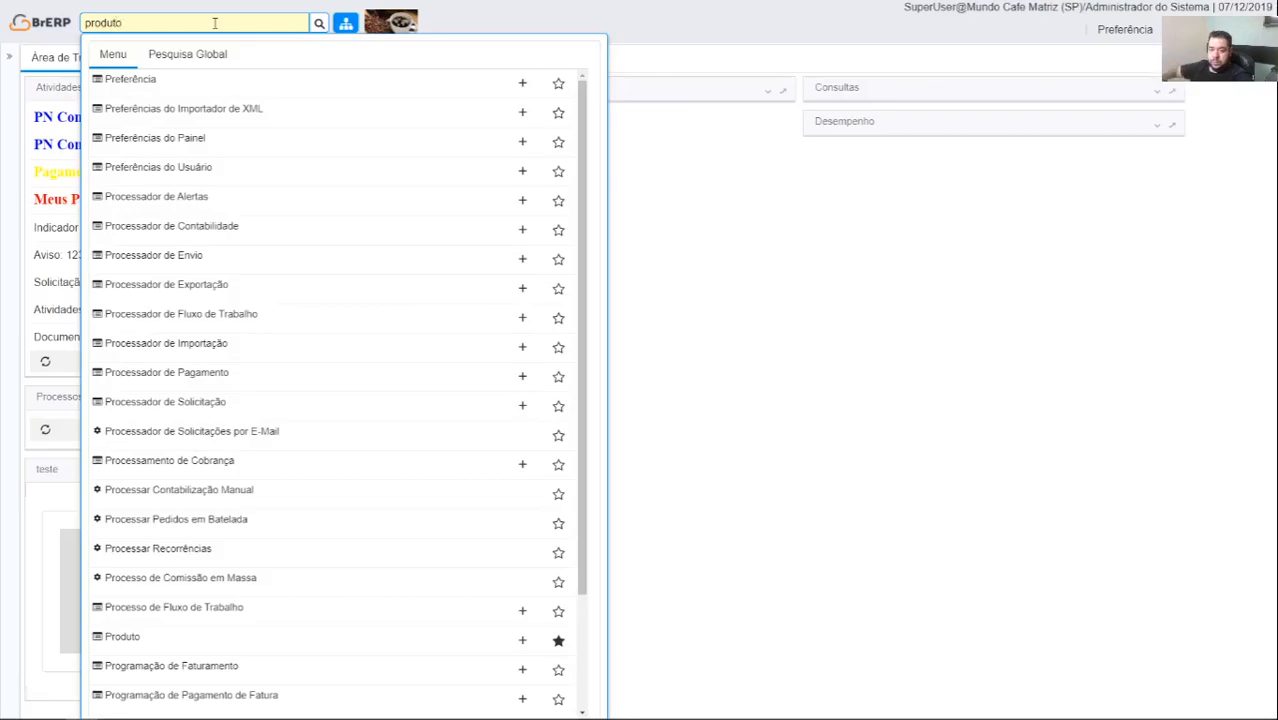
left_click(180, 378)
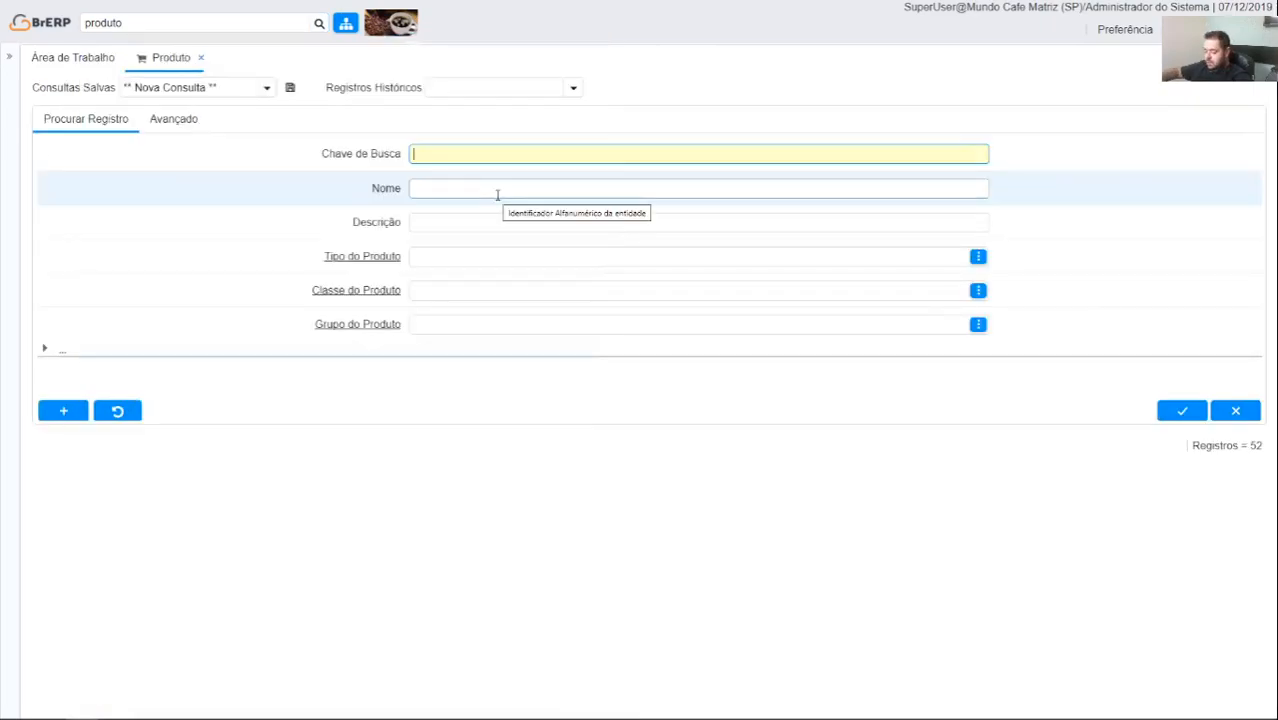
- Look up products whose Chave de Busca matches "dev" and go to the last record, dev06
type("dev")
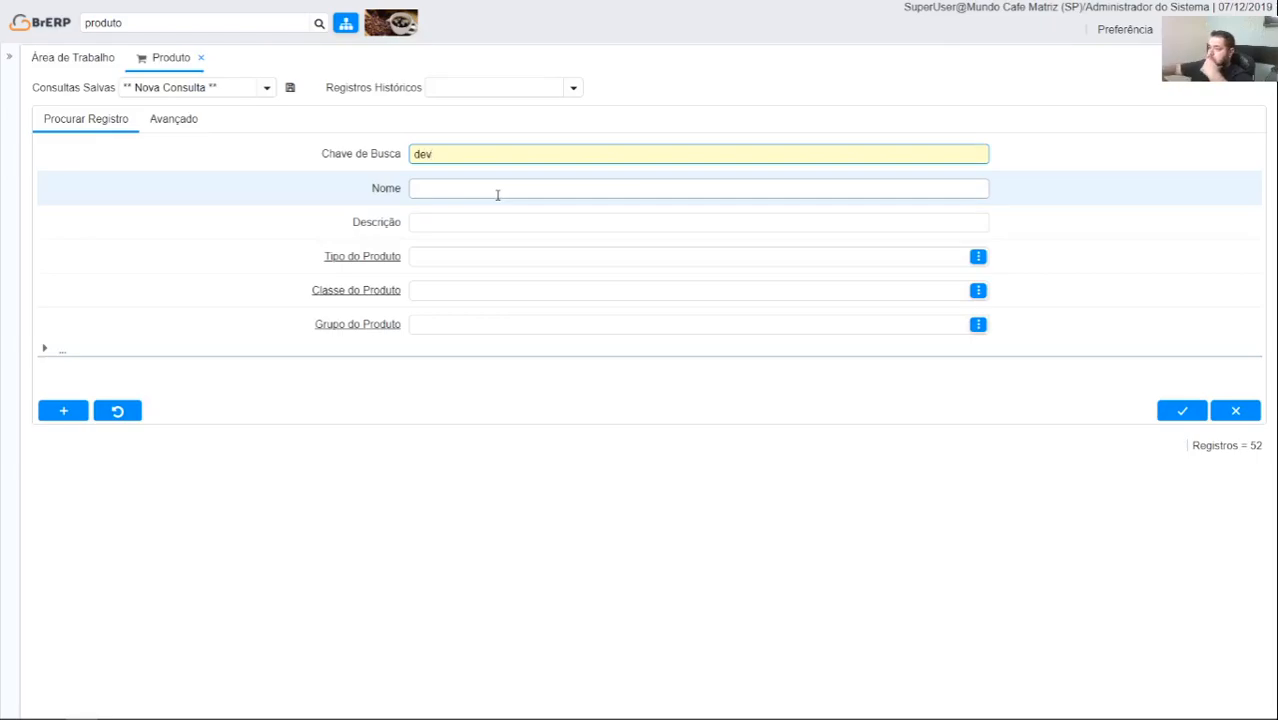
key("Return")
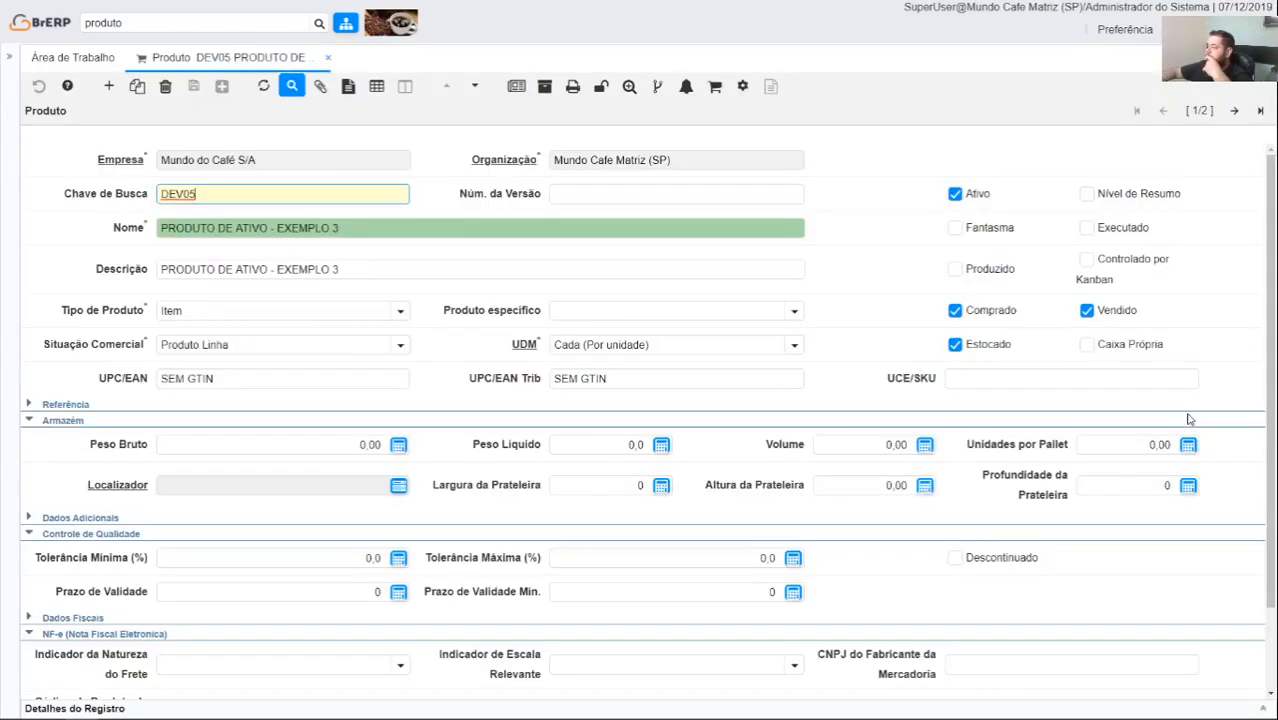
left_click(1259, 115)
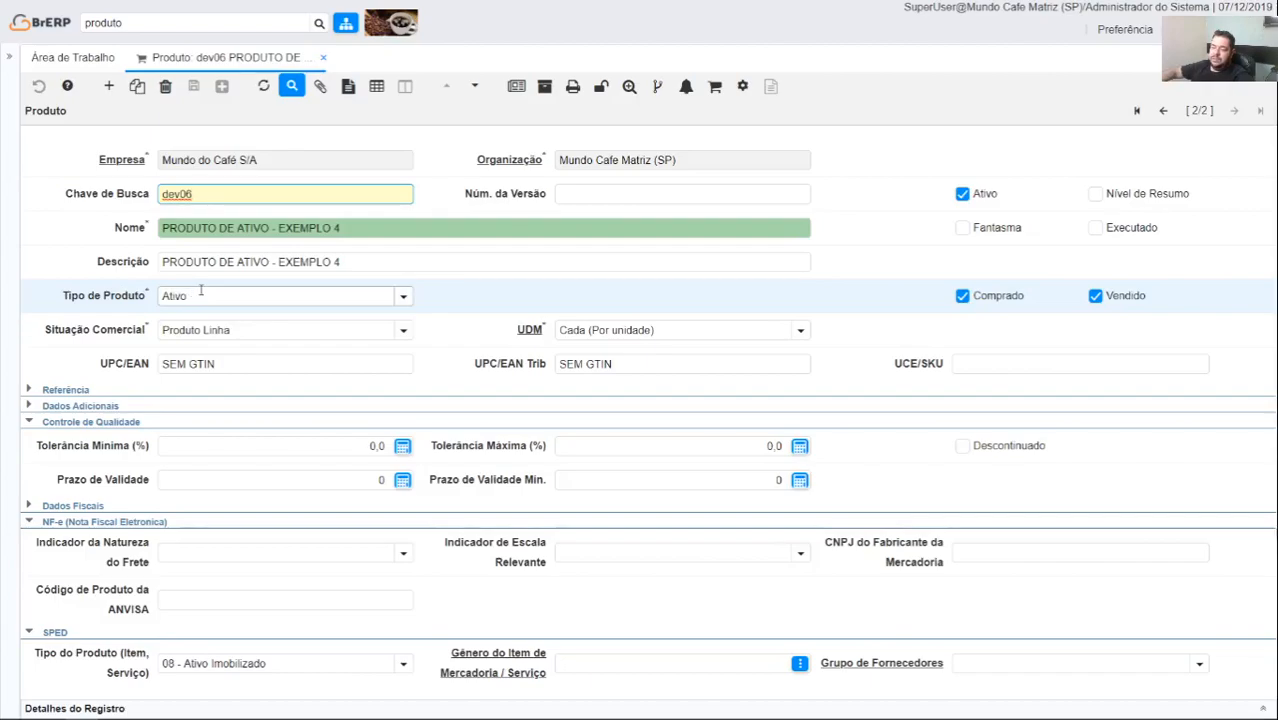
- Open dev06's Grupo Contábil de Produto from the Referência section and examine the category's Grupo de Ativo and accounting accounts
left_click(31, 391)
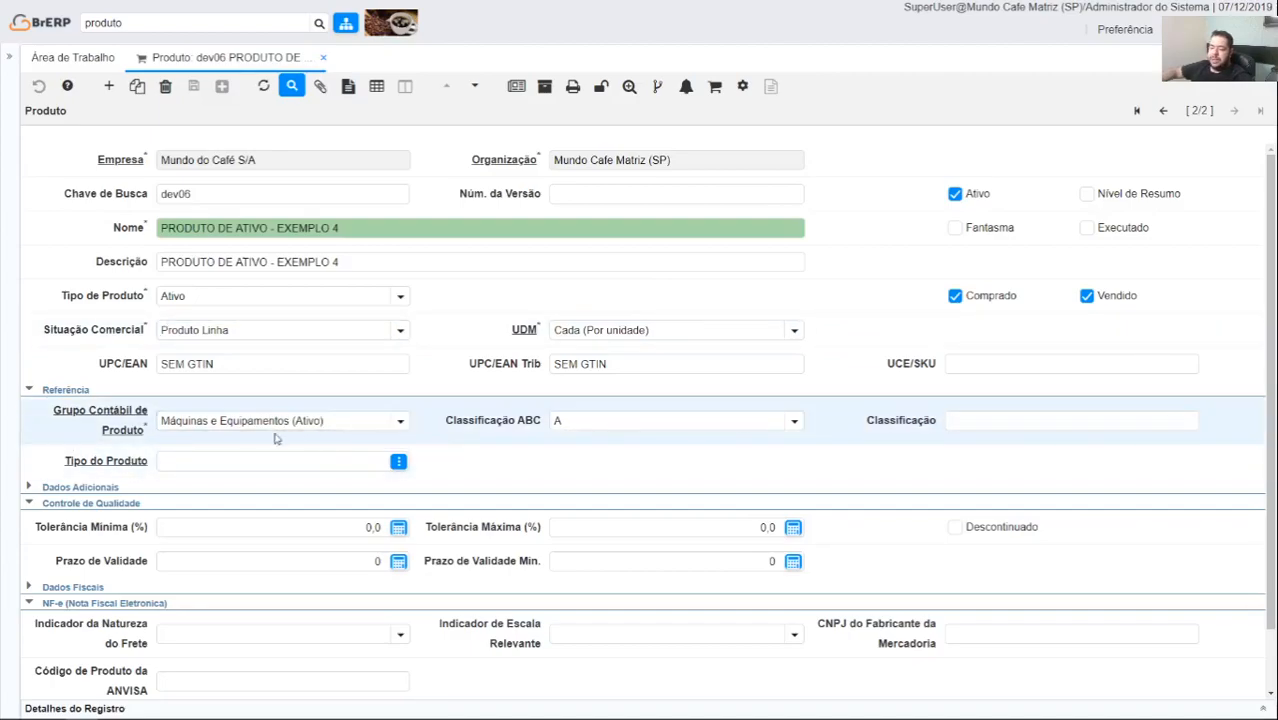
left_click(108, 416)
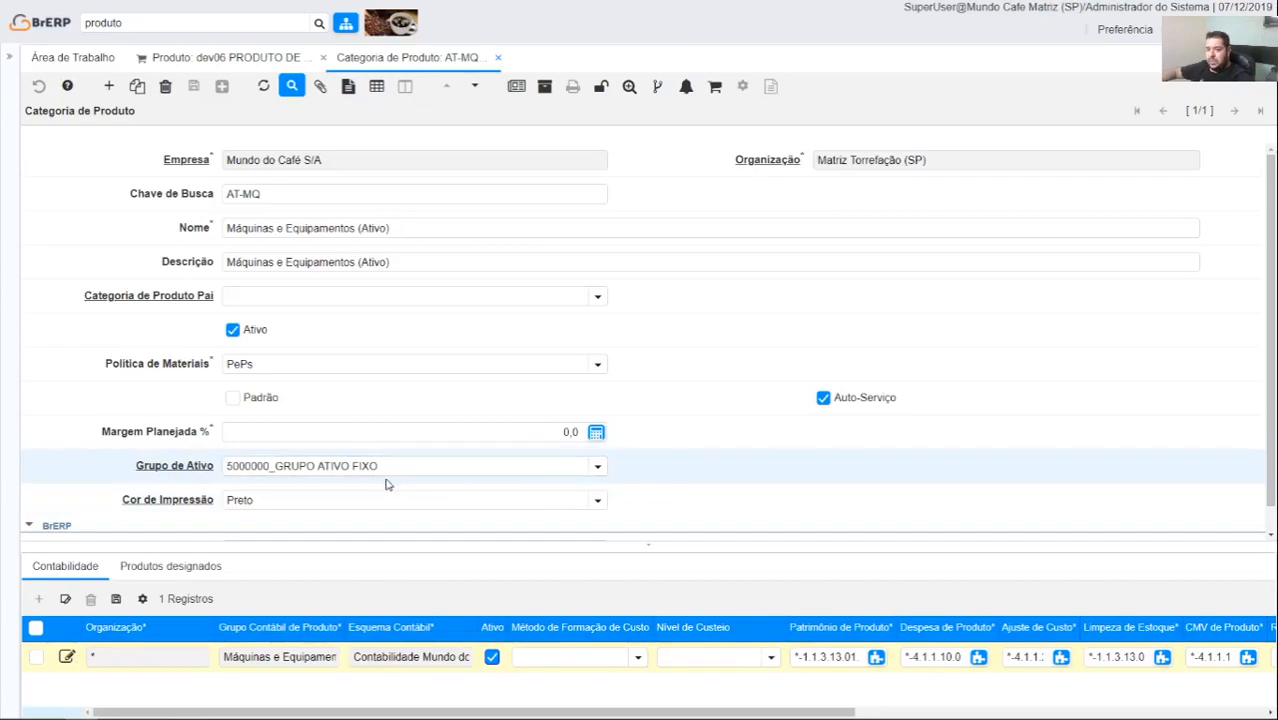
left_click(223, 62)
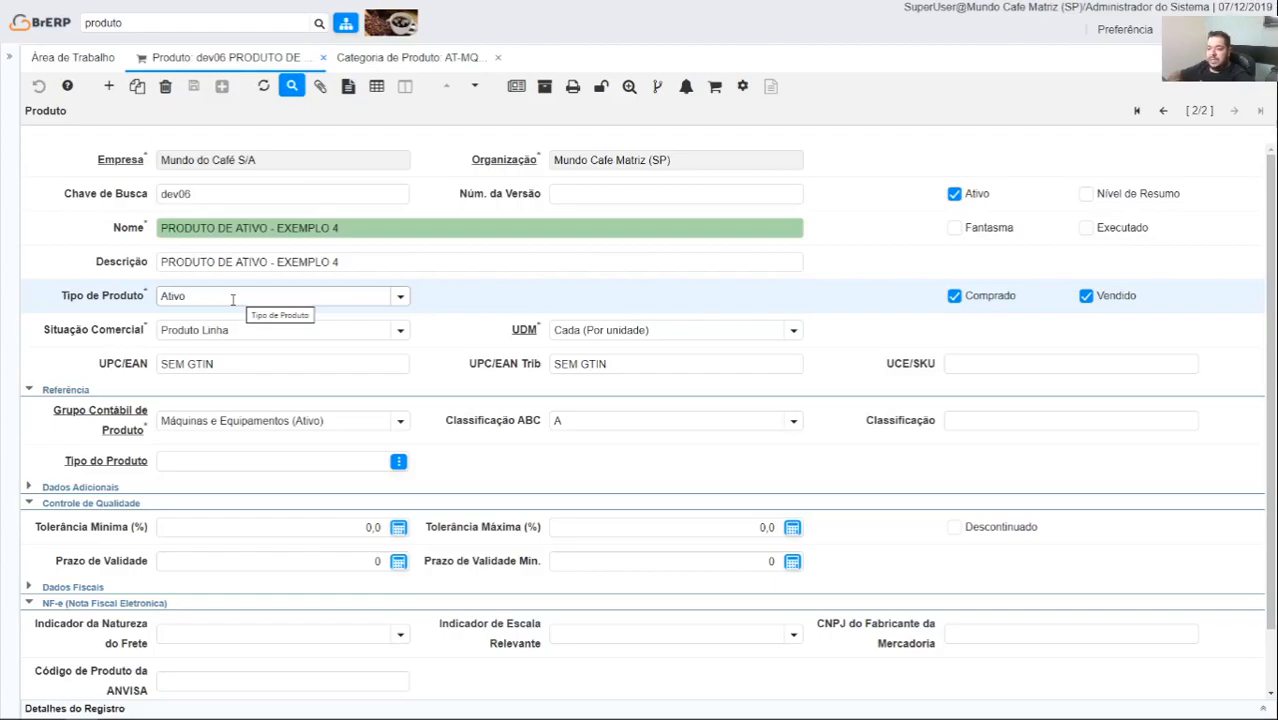
left_click(388, 60)
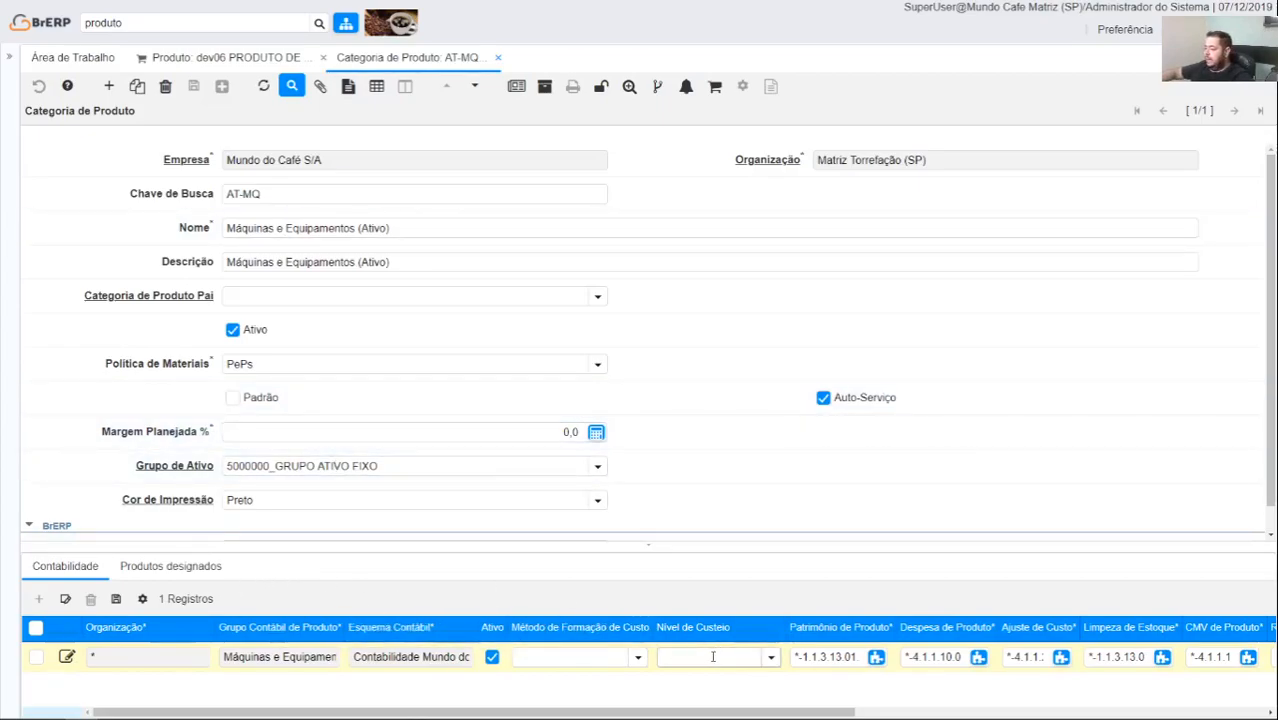
left_click_drag(770, 710, 881, 712)
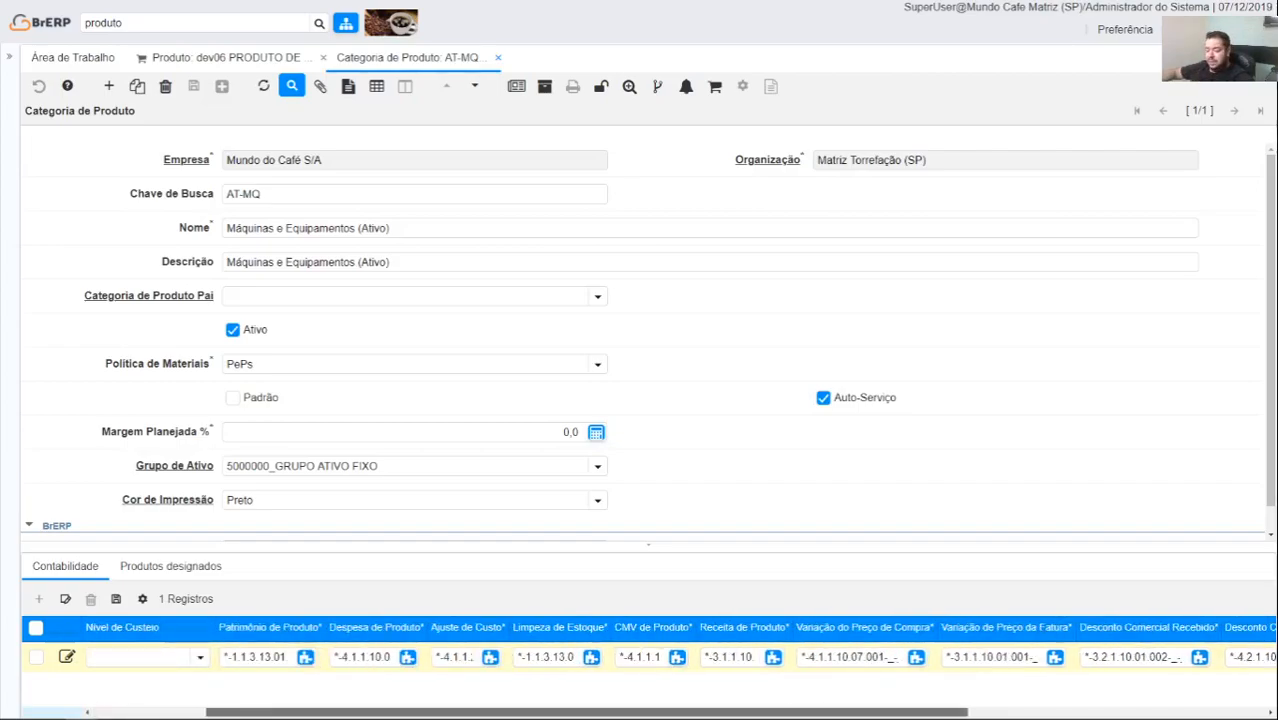
left_click_drag(906, 716, 520, 714)
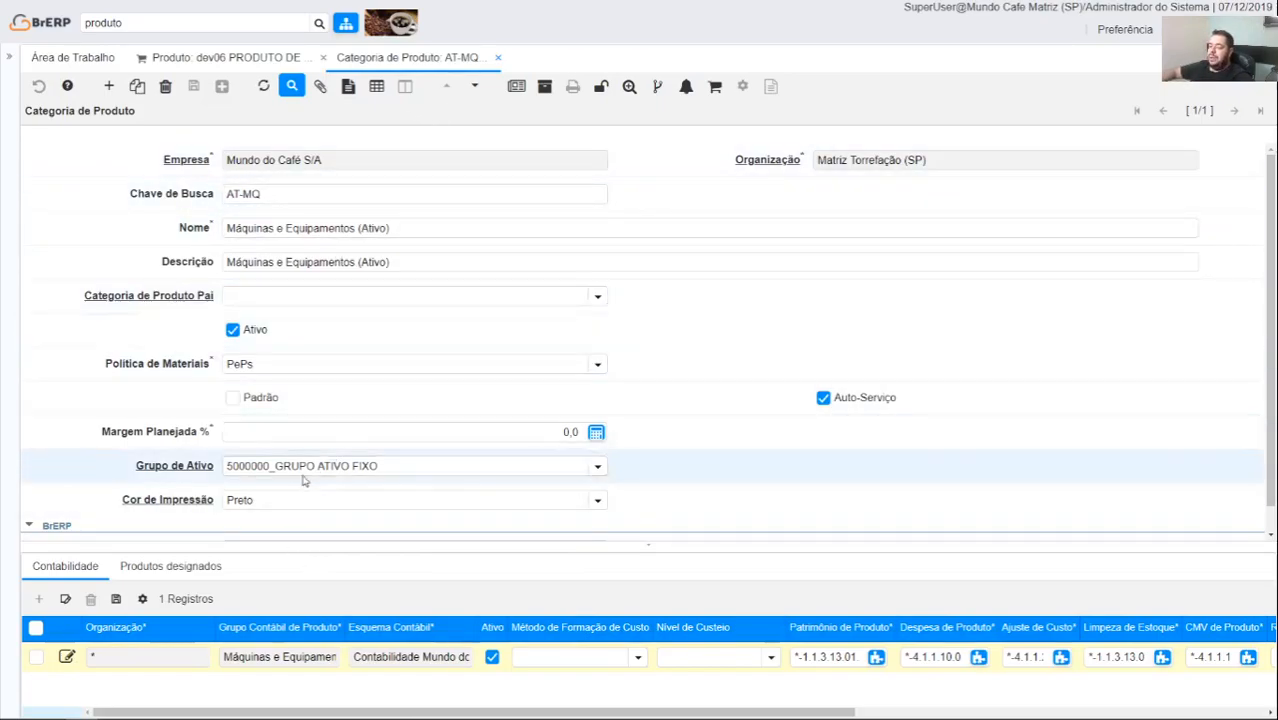
- Return to the dev06 product and open its Contabilidade record in the full detail view
left_click(222, 62)
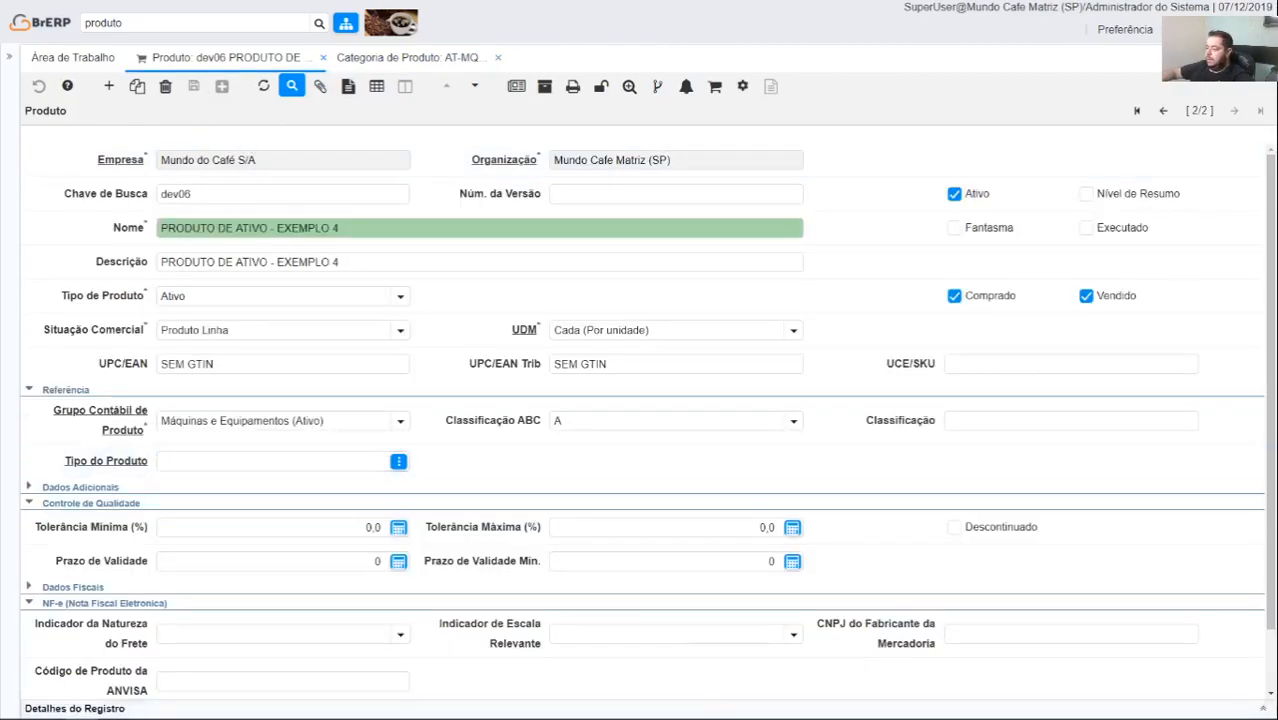
left_click(783, 711)
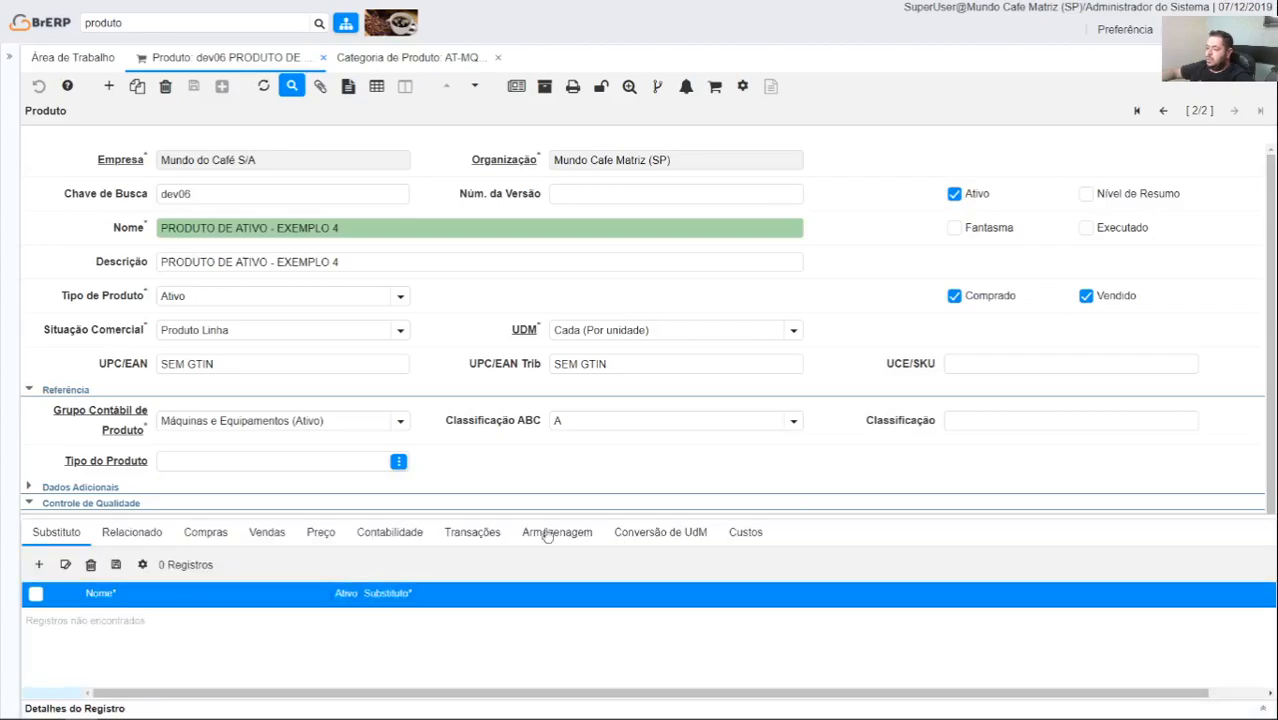
left_click(427, 538)
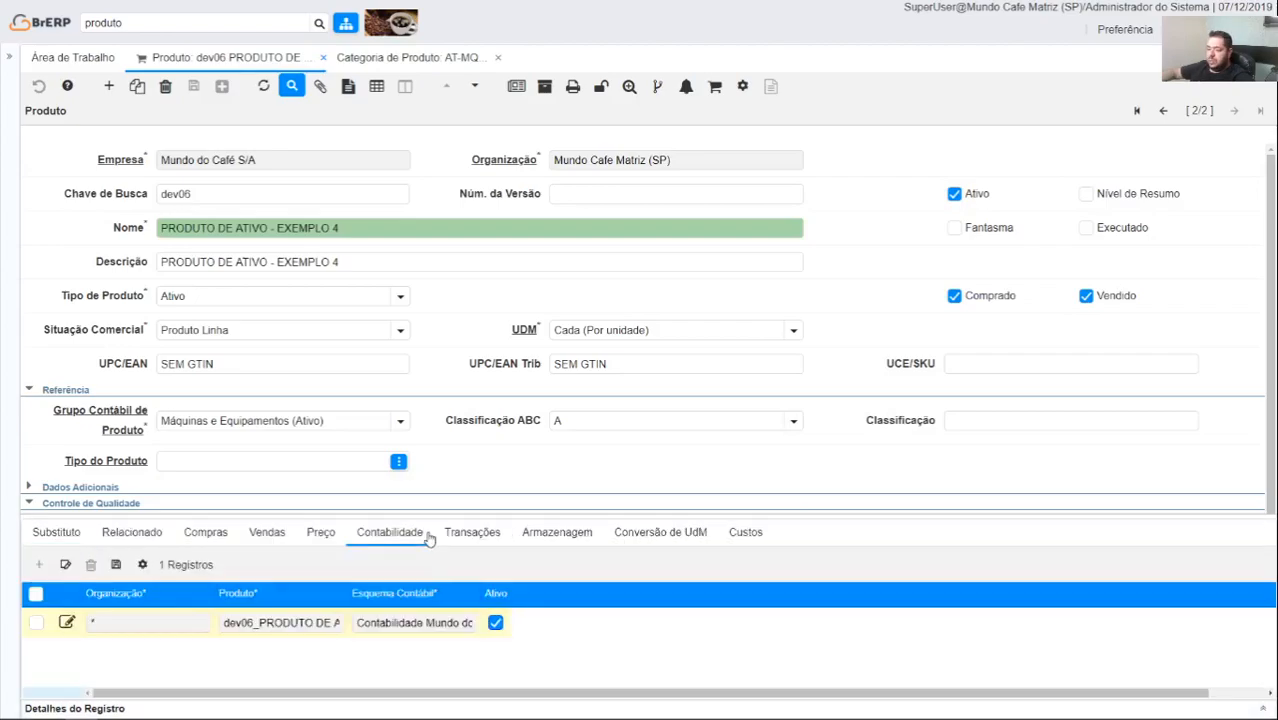
left_click(425, 538)
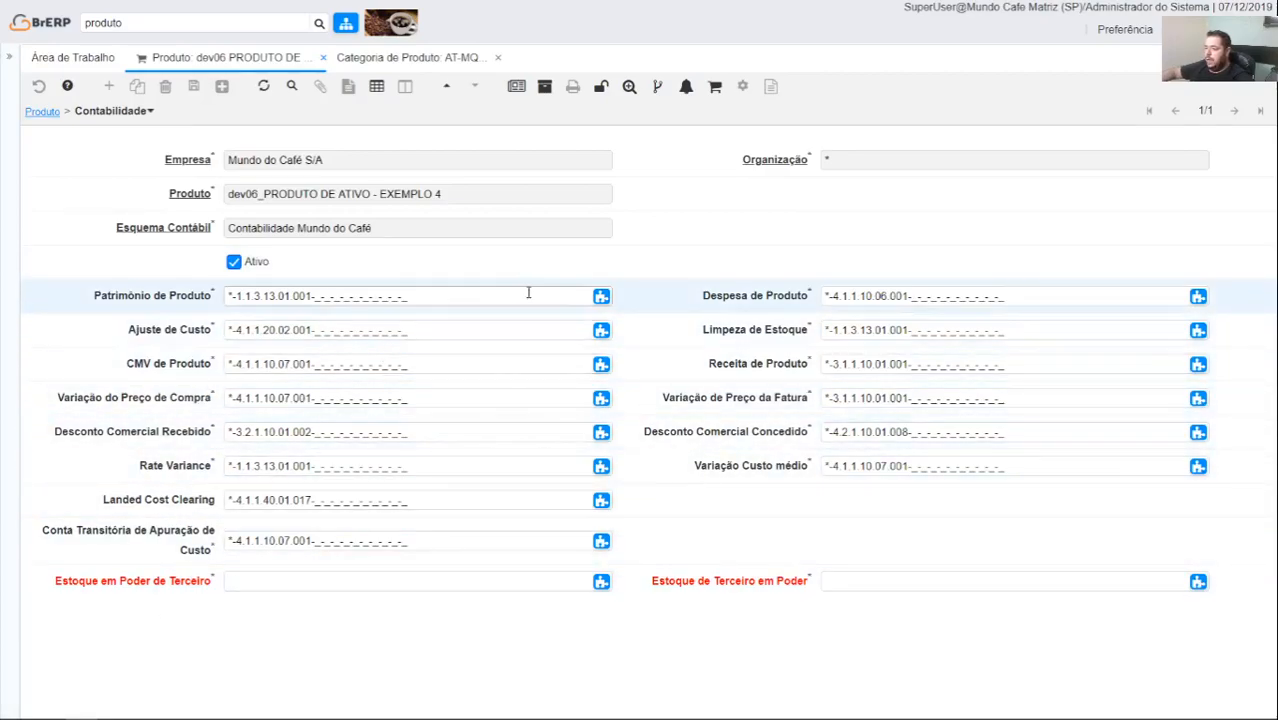
- Open the account lookup for Patrimônio de Produto and clear the Chave and Nome filters to list all accounts
left_click(601, 297)
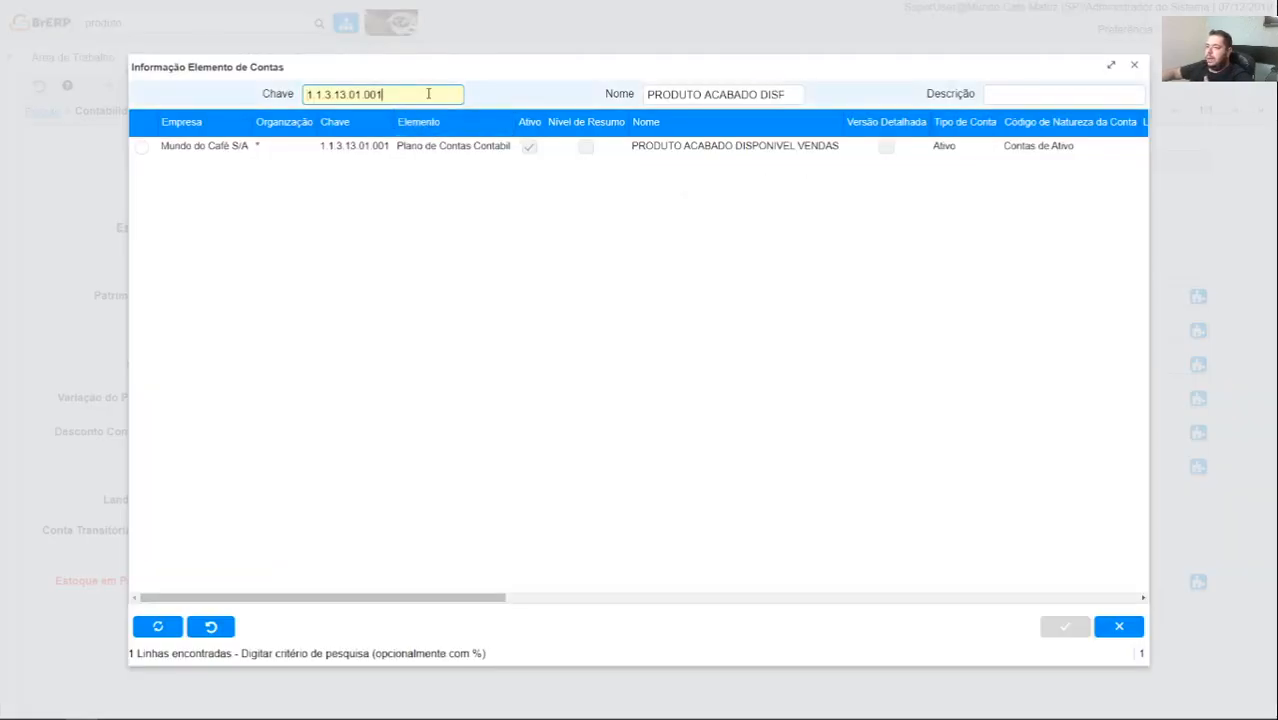
triple_click(428, 93)
key("BackSpace")
key("Tab")
key("BackSpace")
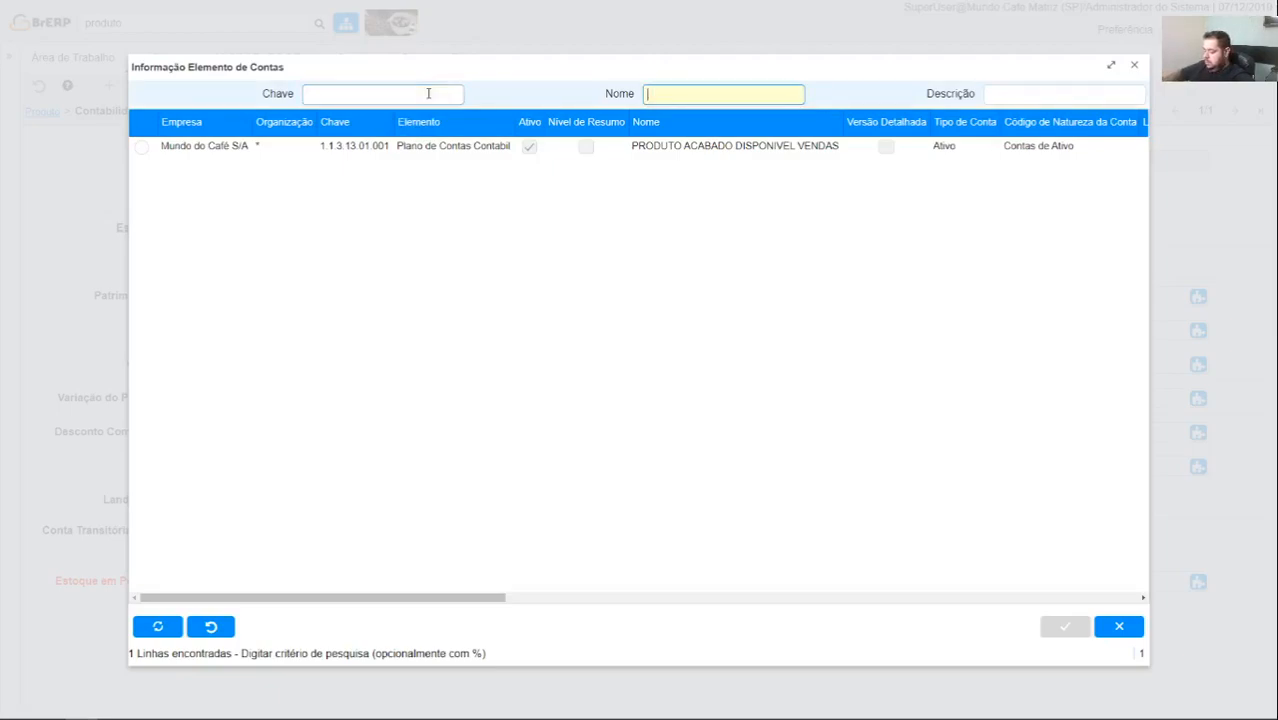
key("Return")
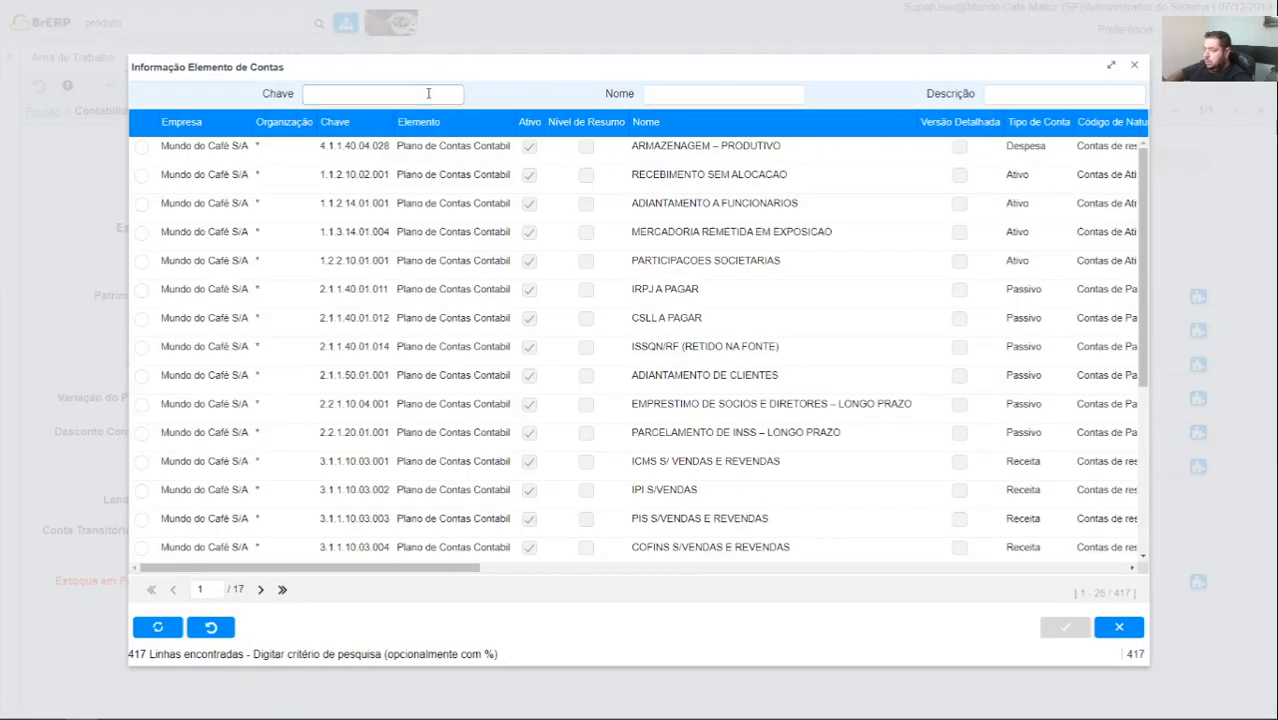
- Search the chart of accounts by Nome for "%andamen%" and for "%ativo%"
left_click(689, 98)
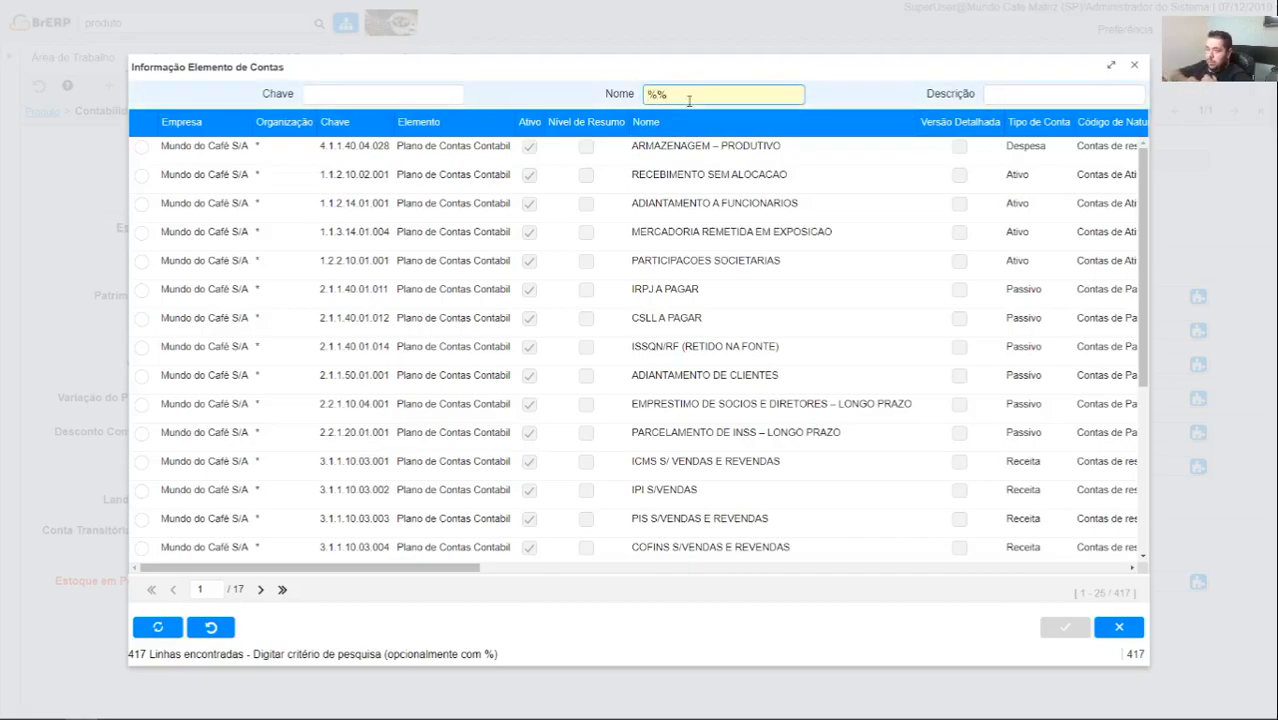
type("andamen")
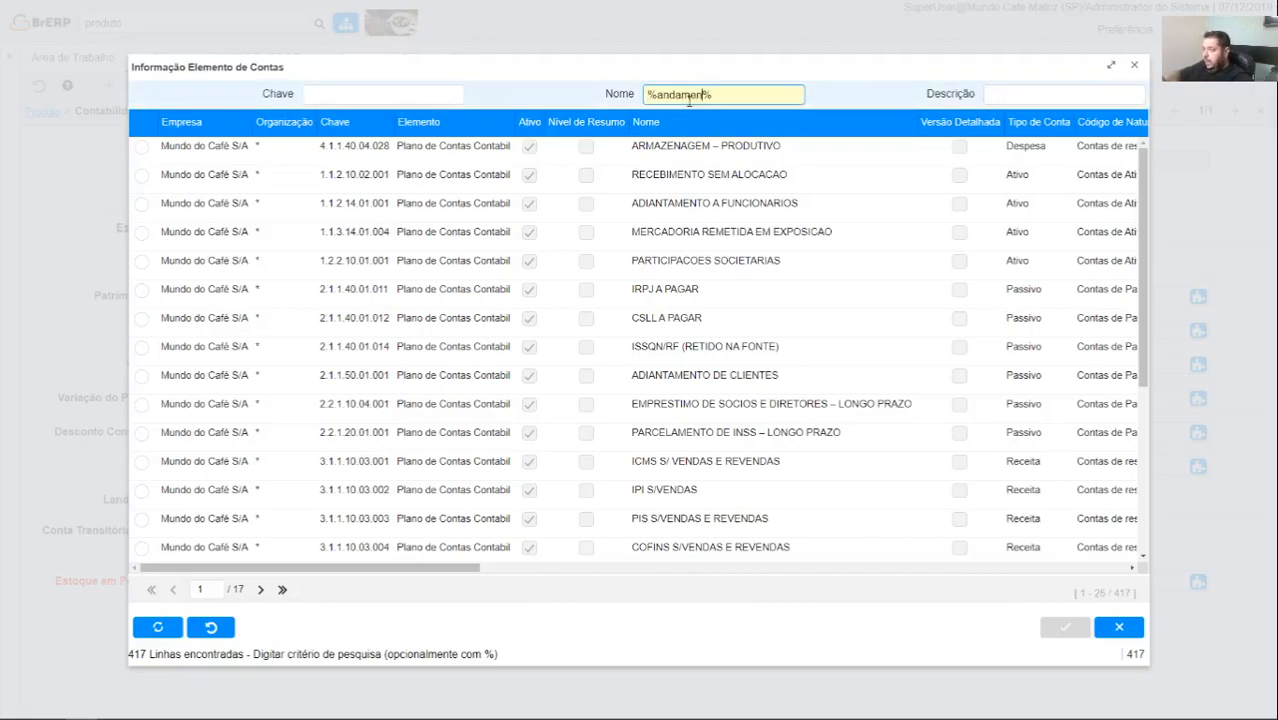
key("Return")
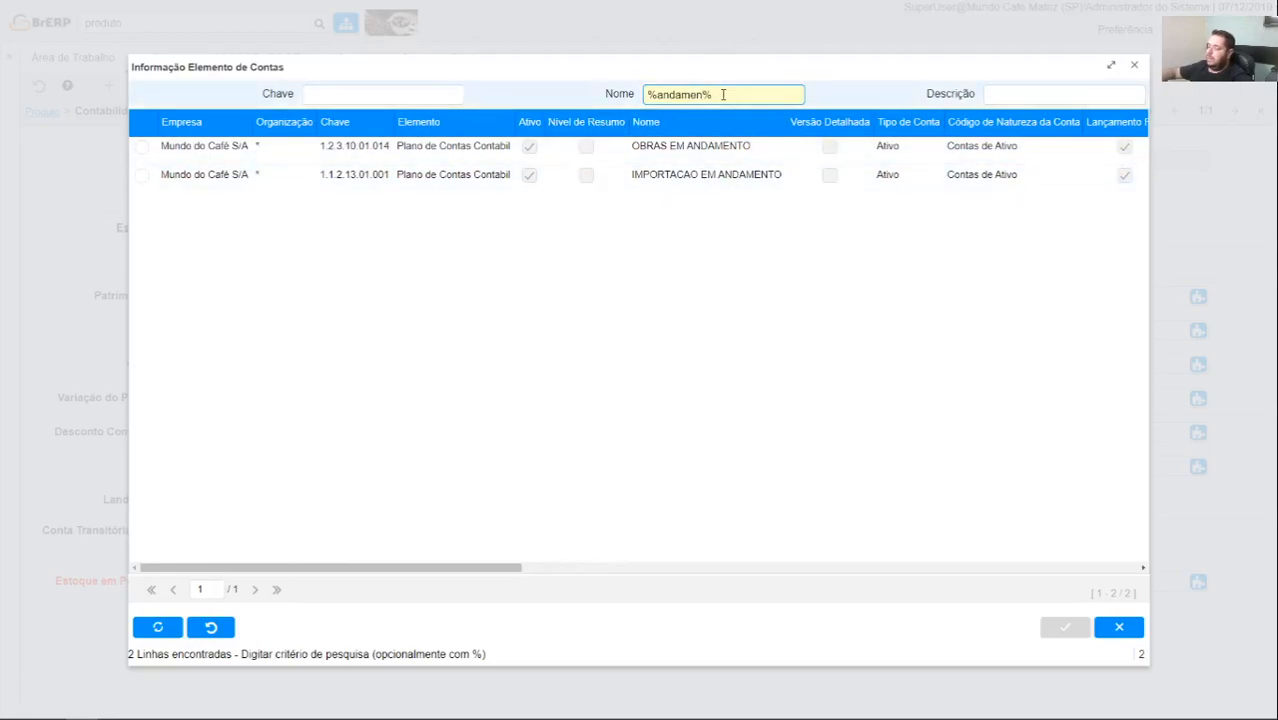
key("BackSpace")
key("BackSpace")
key("BackSpace")
key("BackSpace")
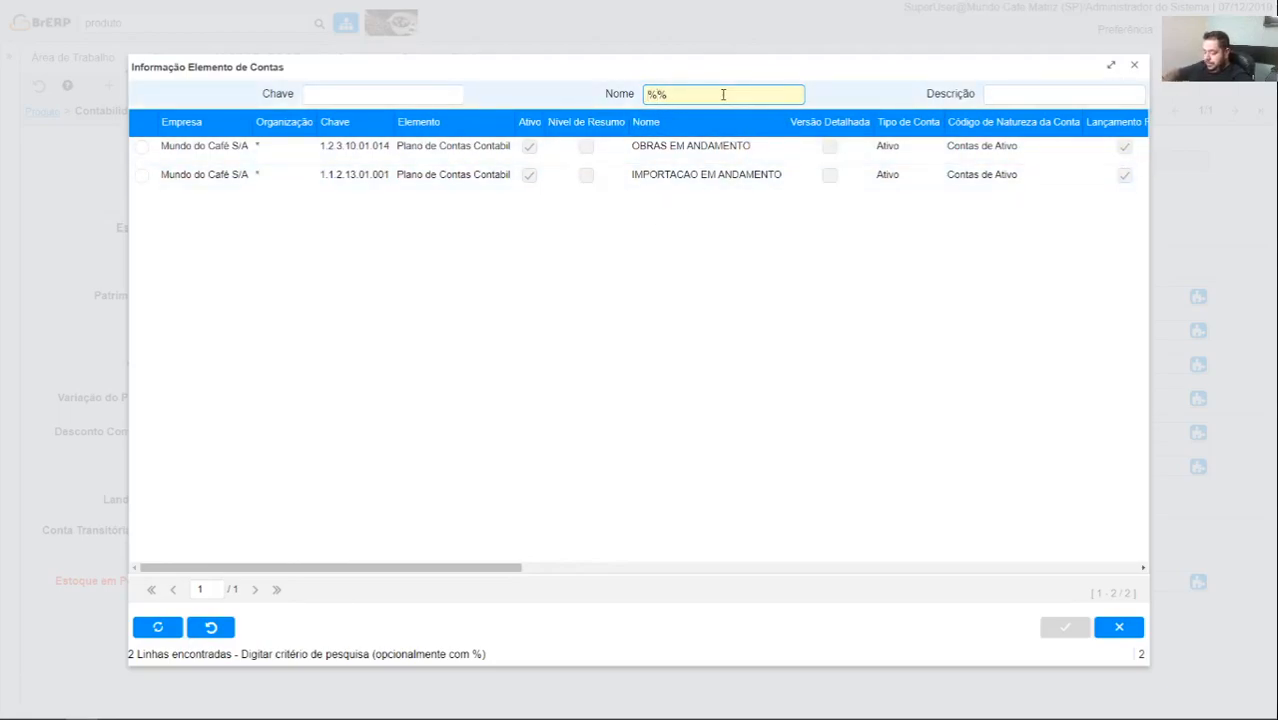
type("ativo")
key("Return")
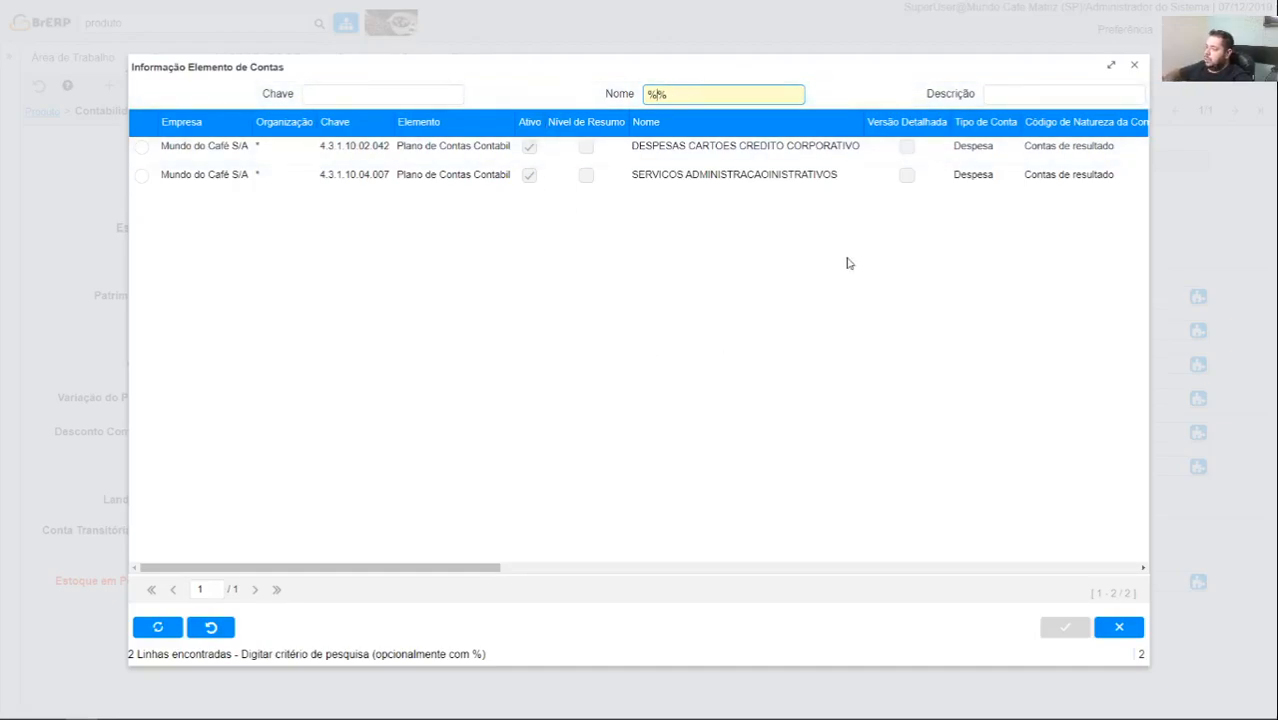
- Search the accounts by Nome for "AGUARDAND%" and clear the name filter
type("AGUARDAND")
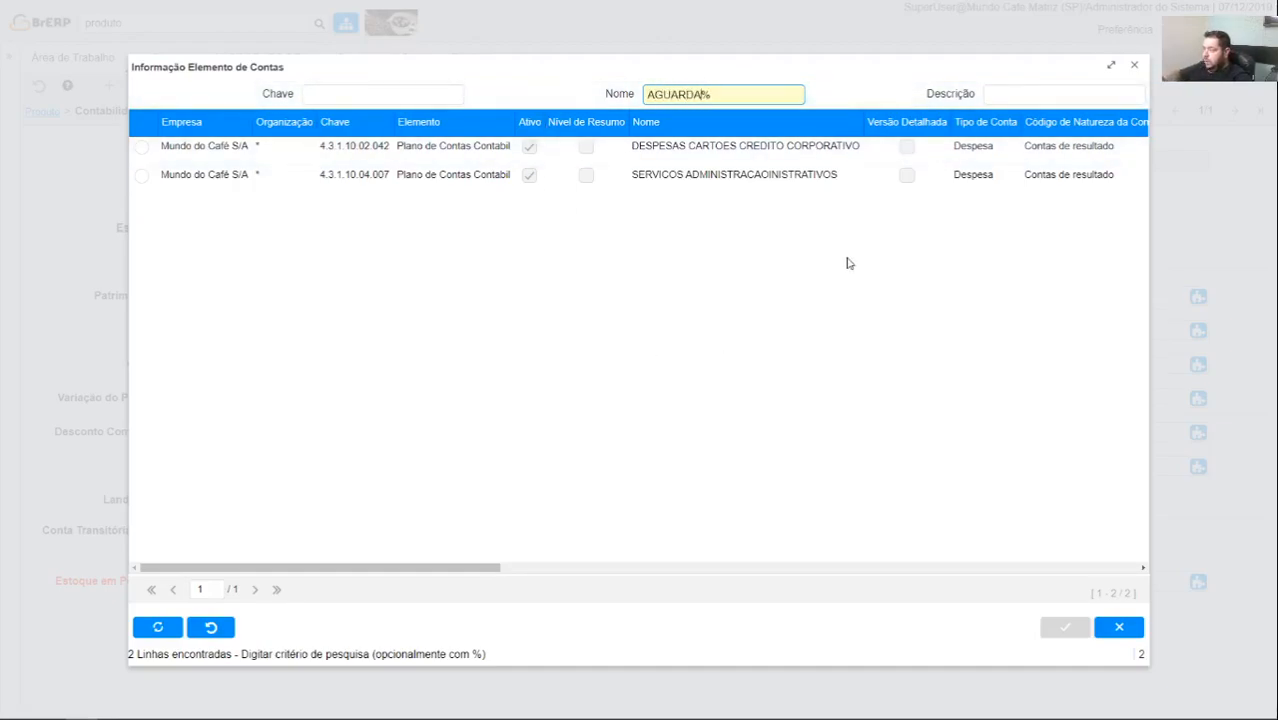
key("Return")
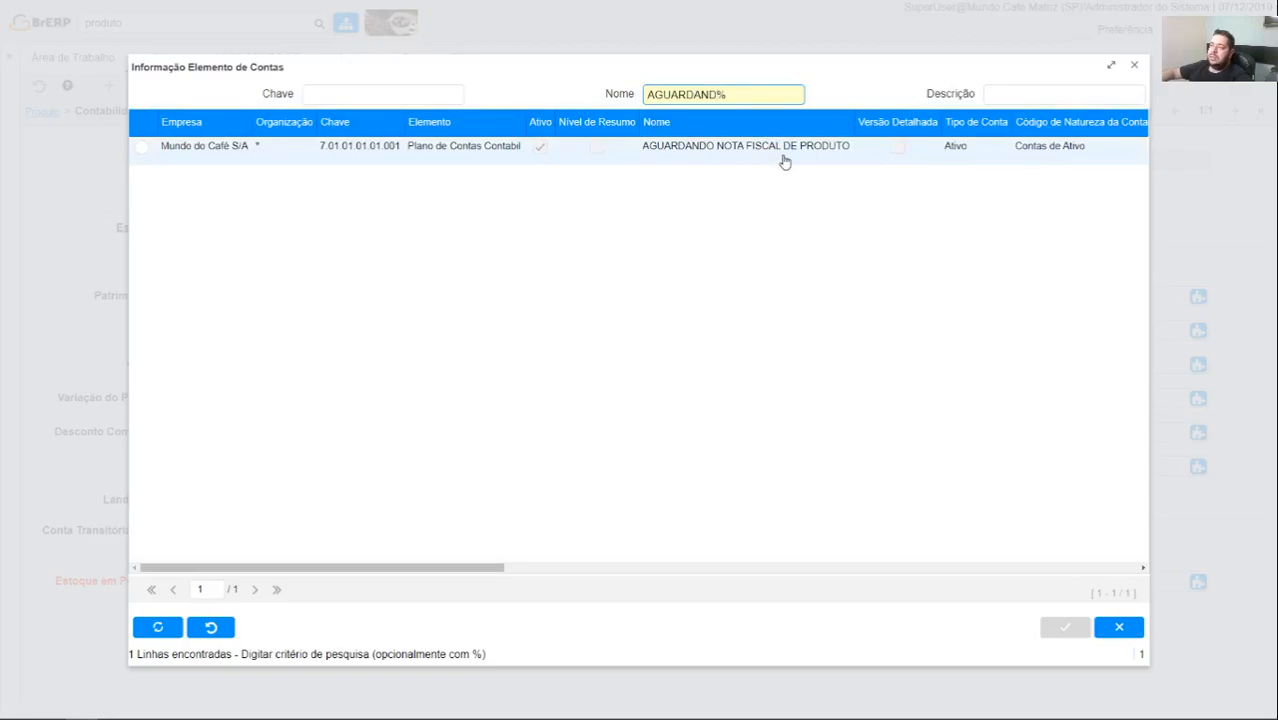
key("BackSpace")
key("BackSpace")
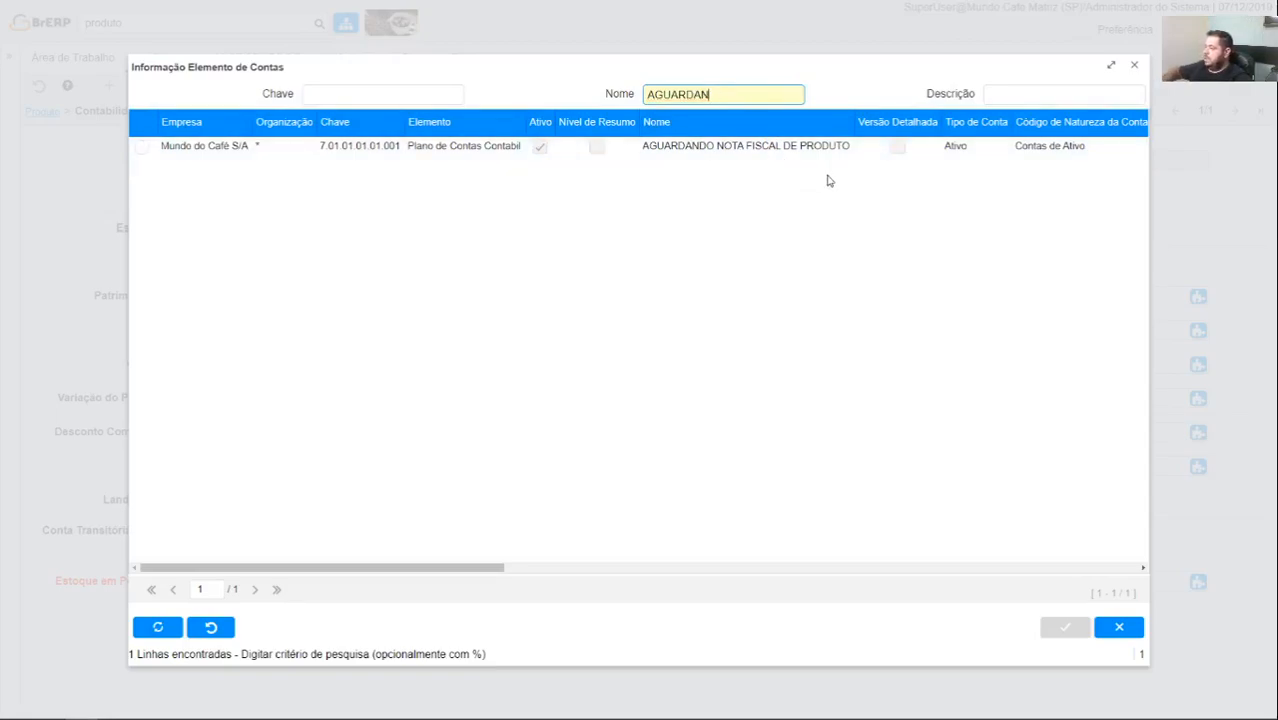
key("BackSpace")
key("BackSpace")
key("BackSpace")
key("BackSpace")
key("BackSpace")
key("BackSpace")
key("BackSpace")
- Filter the accounts by Chave "7%" and choose 7.01.01.01.03.0006 PRODUTOS AGUARDANDO ATIVACAO as the Conta
left_click(346, 94)
type("7")
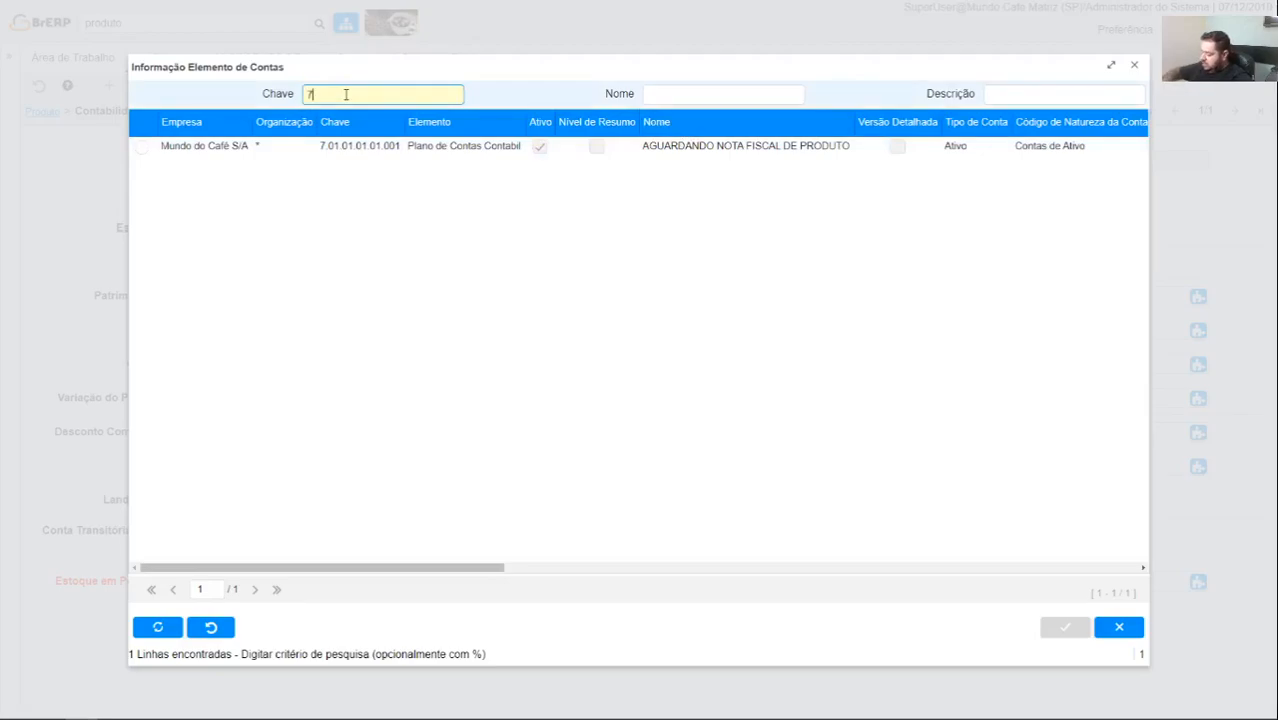
type("%")
key("Return")
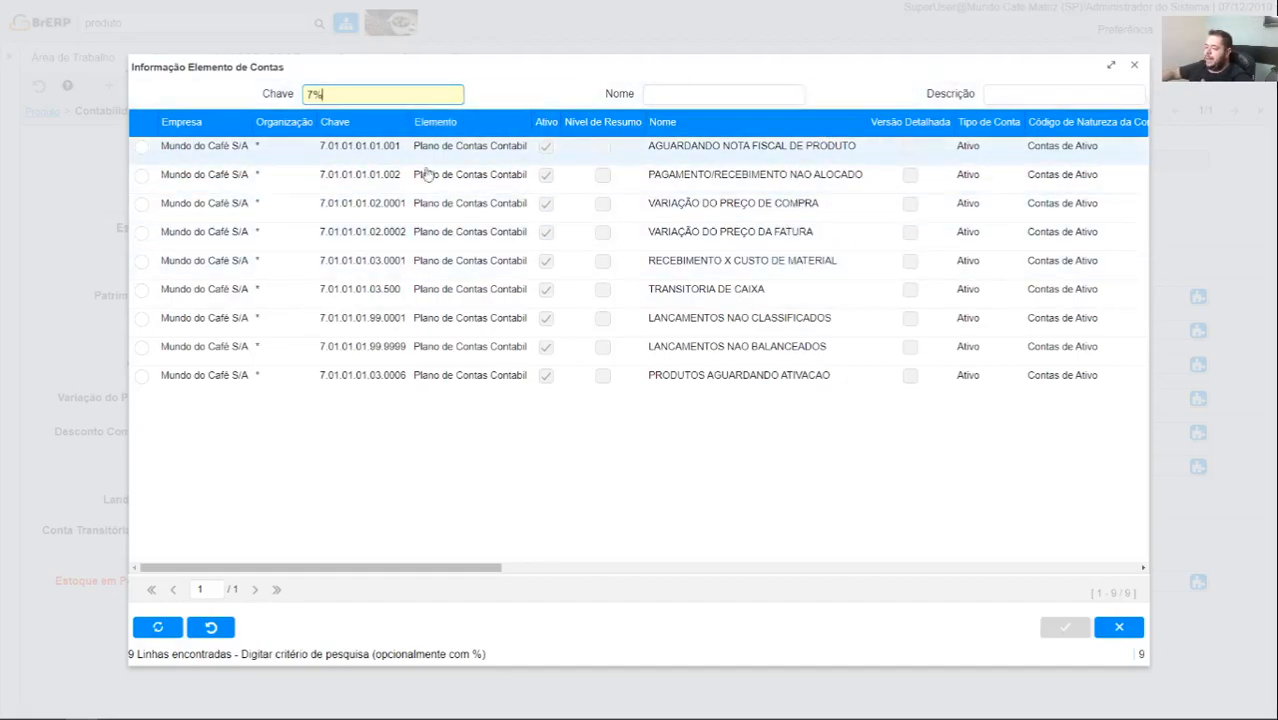
left_click(766, 376)
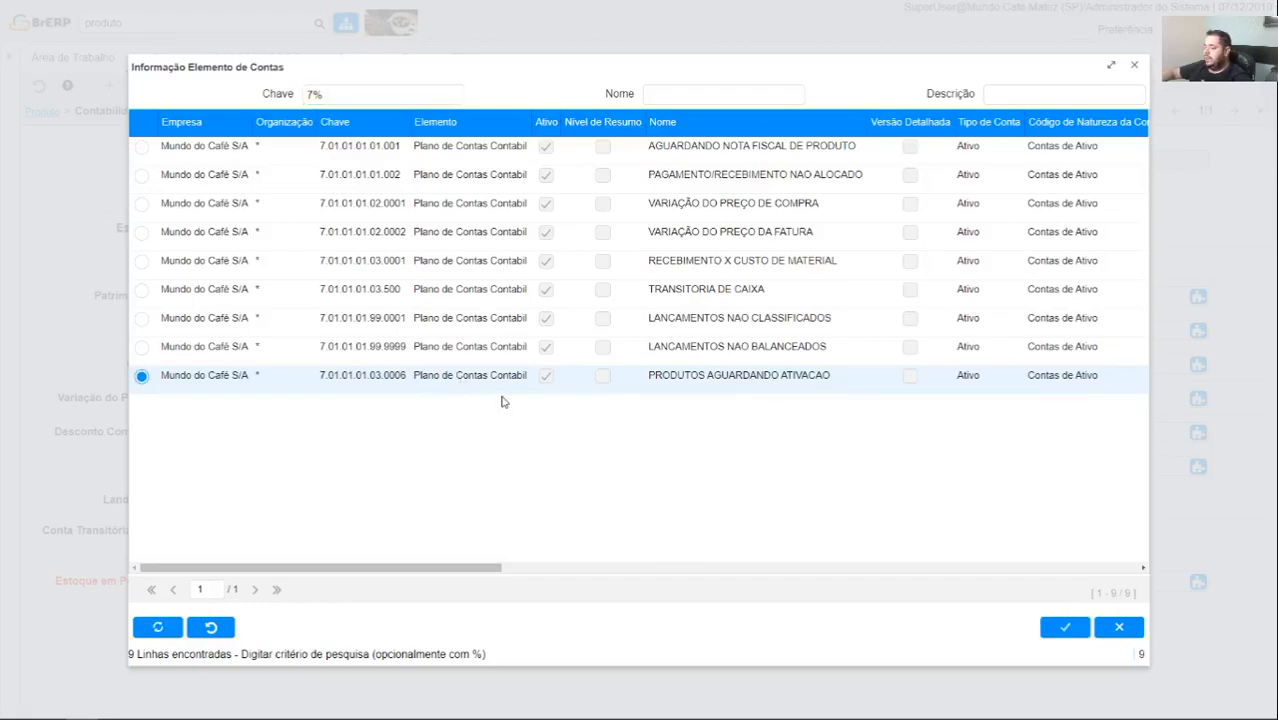
left_click(1066, 627)
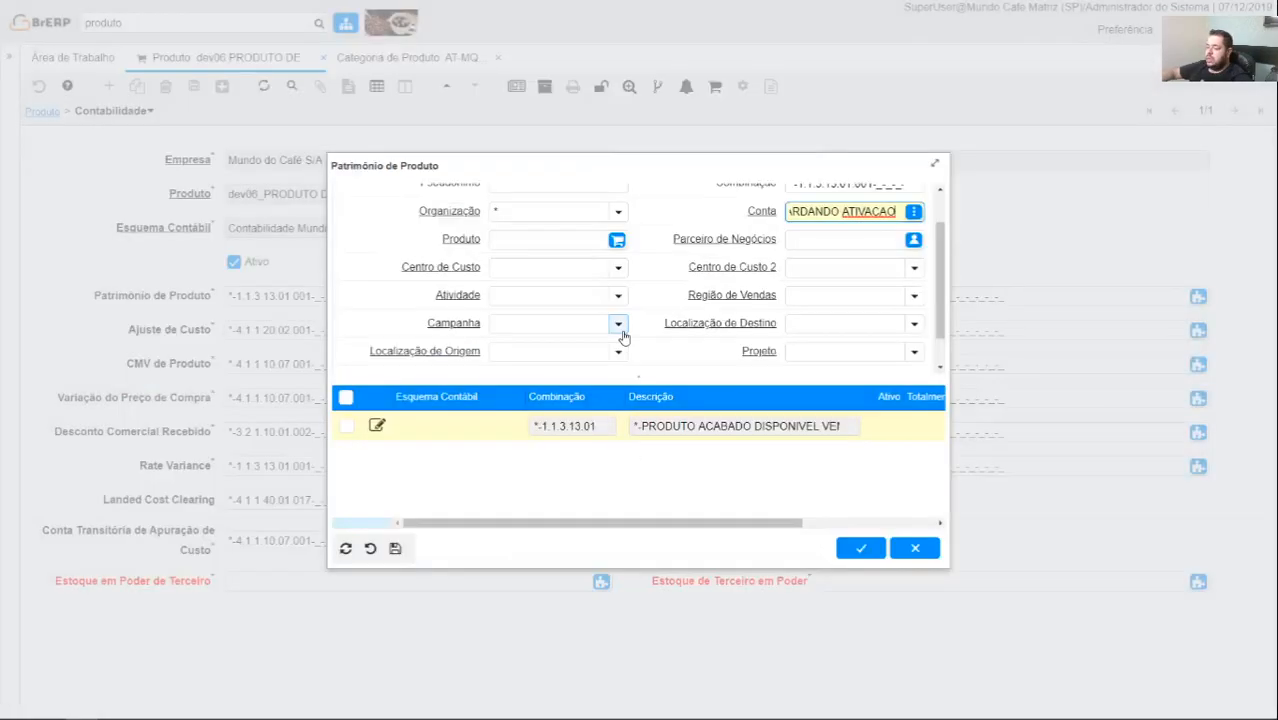
- In the Patrimônio de Produto combination, set Atividade to Padrão, Campanha to Verão 2018 and Região de Vendas to Padrão-Padrão
left_click(618, 295)
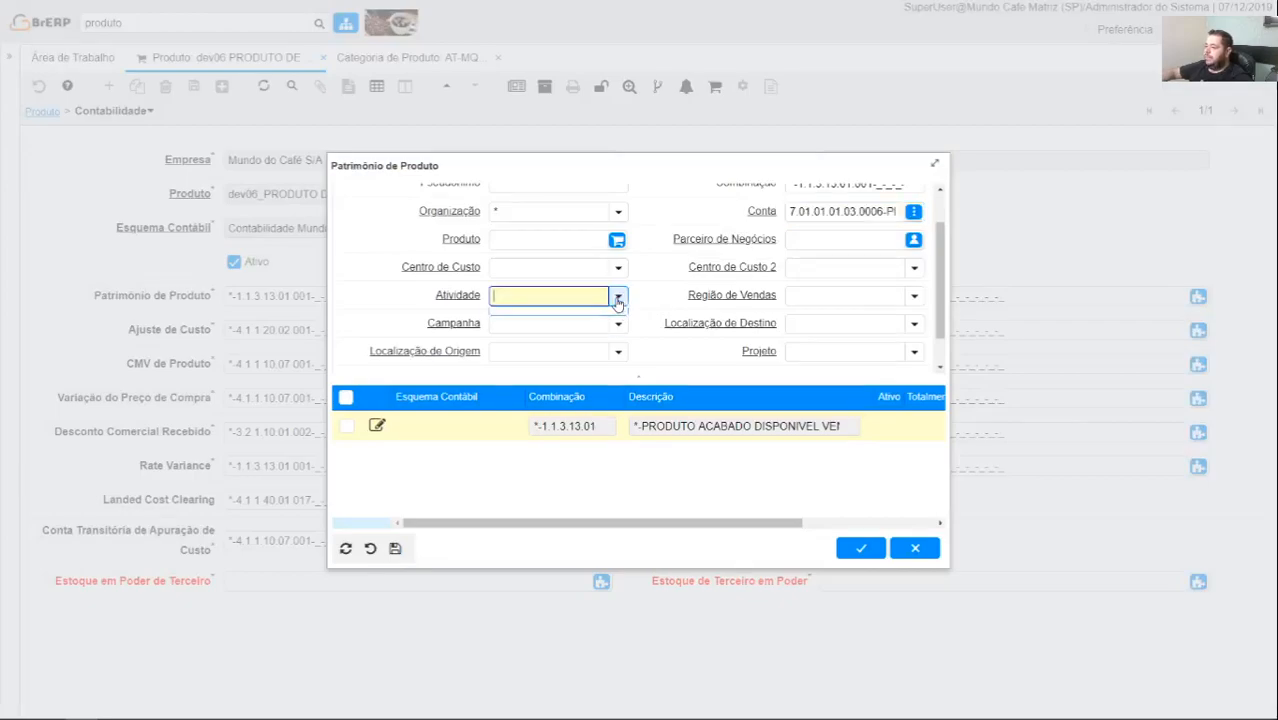
left_click(573, 335)
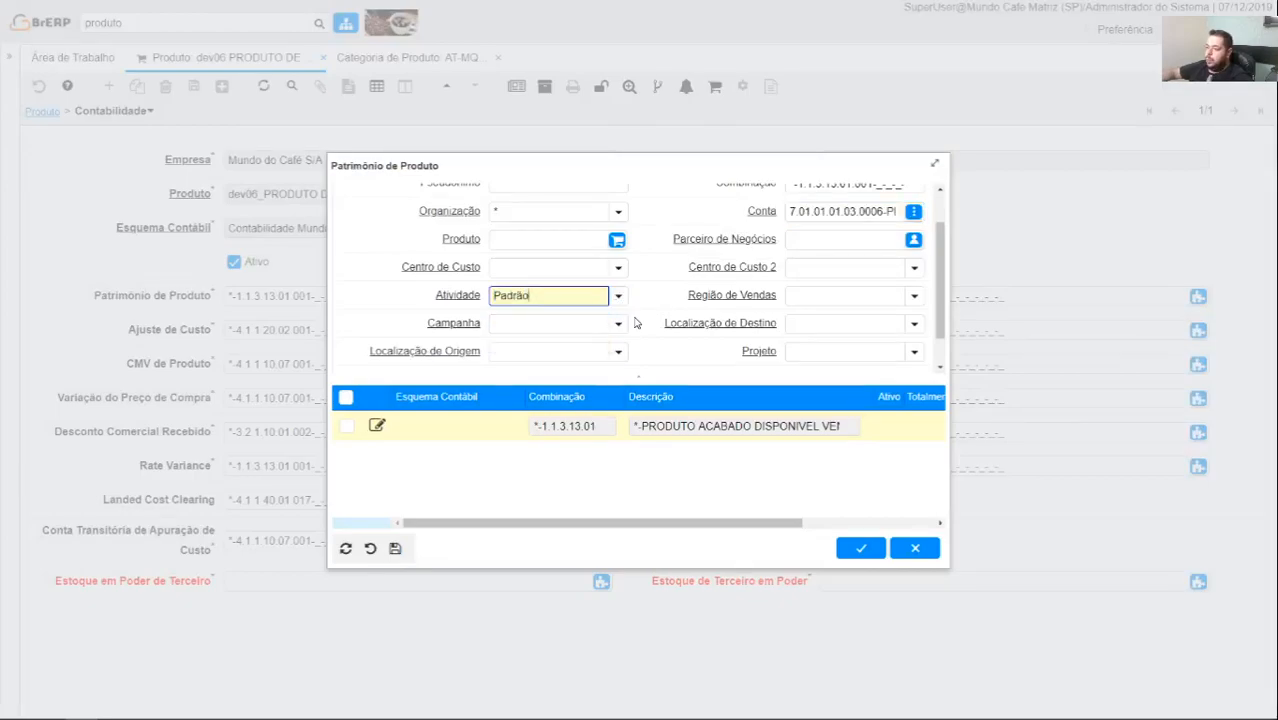
left_click(618, 323)
left_click(533, 366)
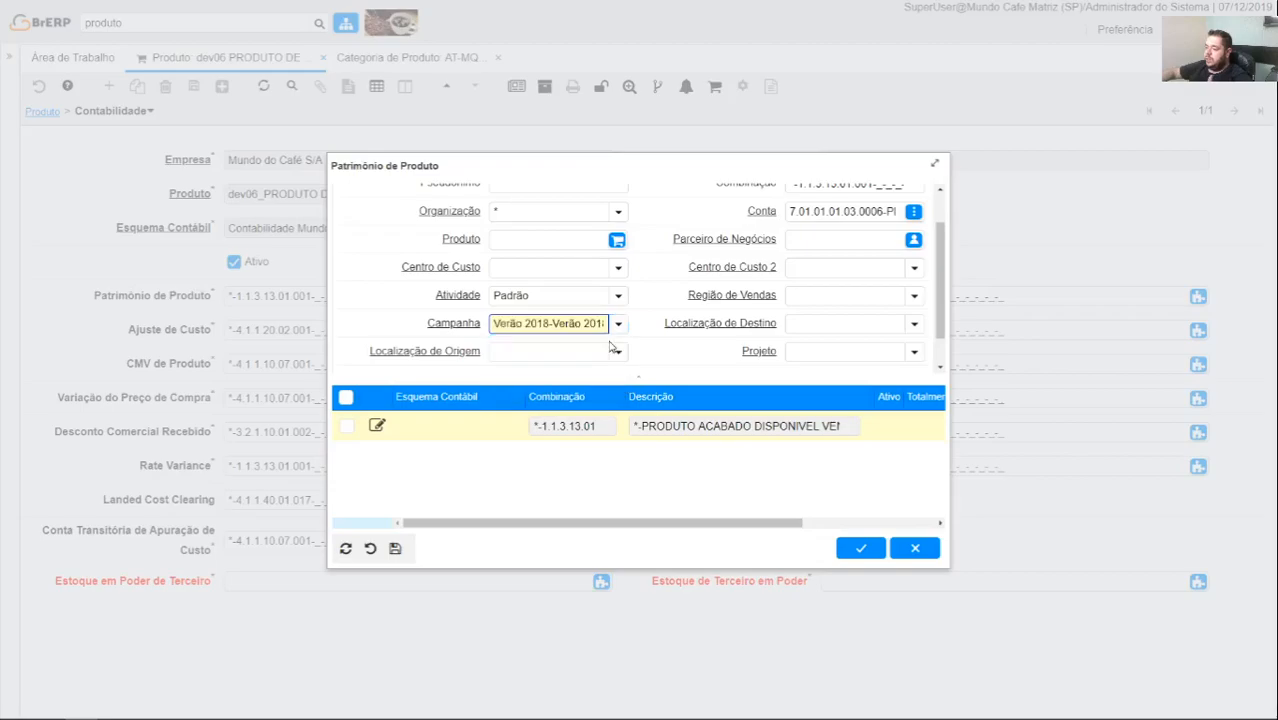
left_click(914, 296)
left_click(827, 338)
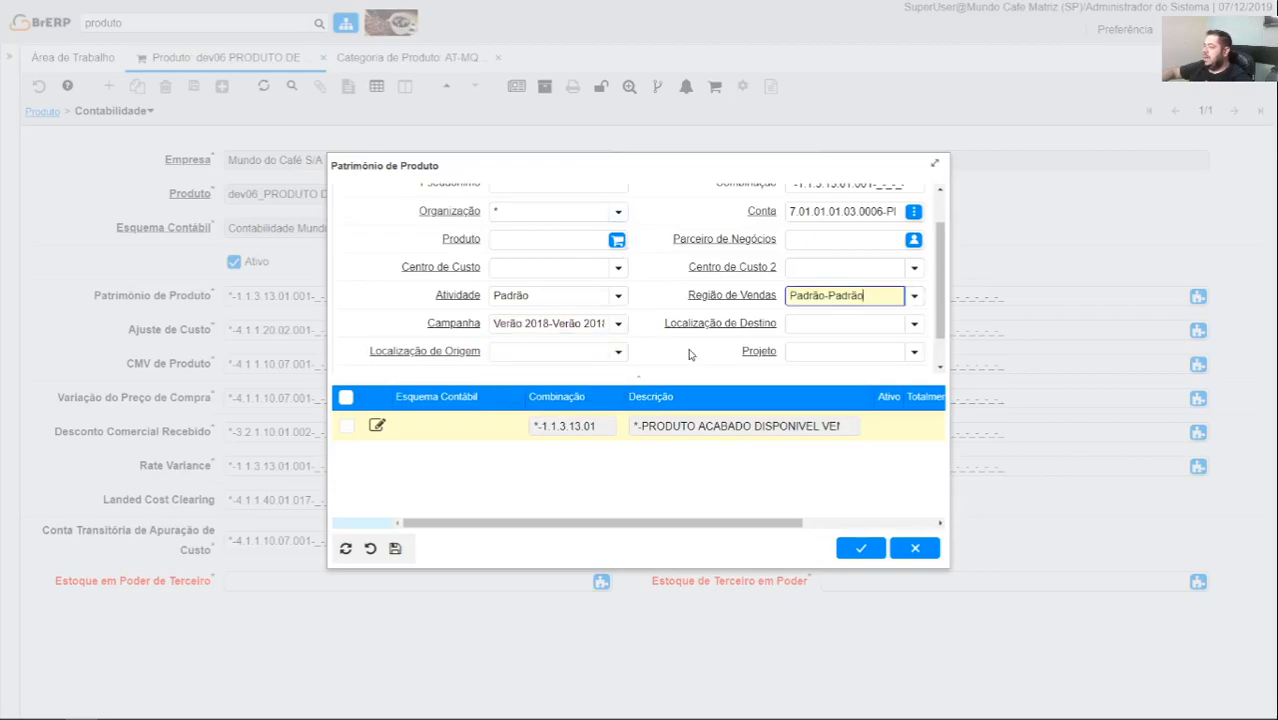
- Save the combination with Centro de Custo 1 1 1-Diretoria and accept creating the new account combination
left_click(398, 553)
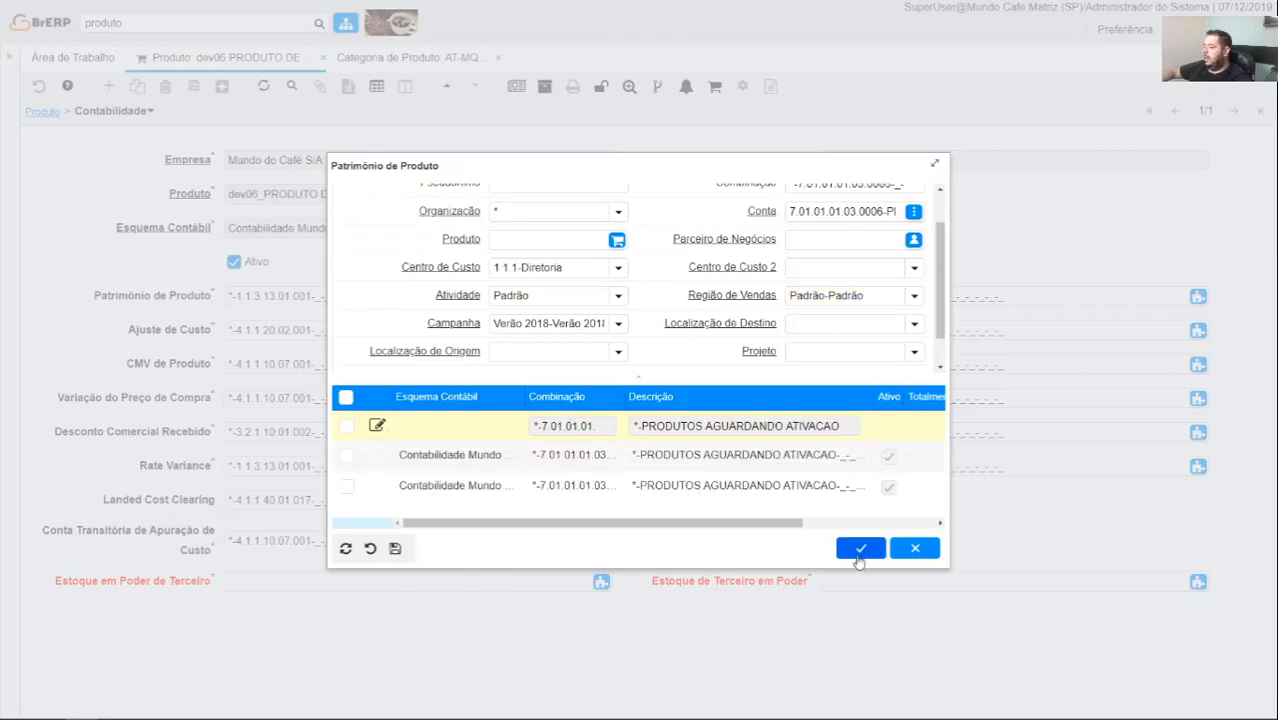
left_click(857, 556)
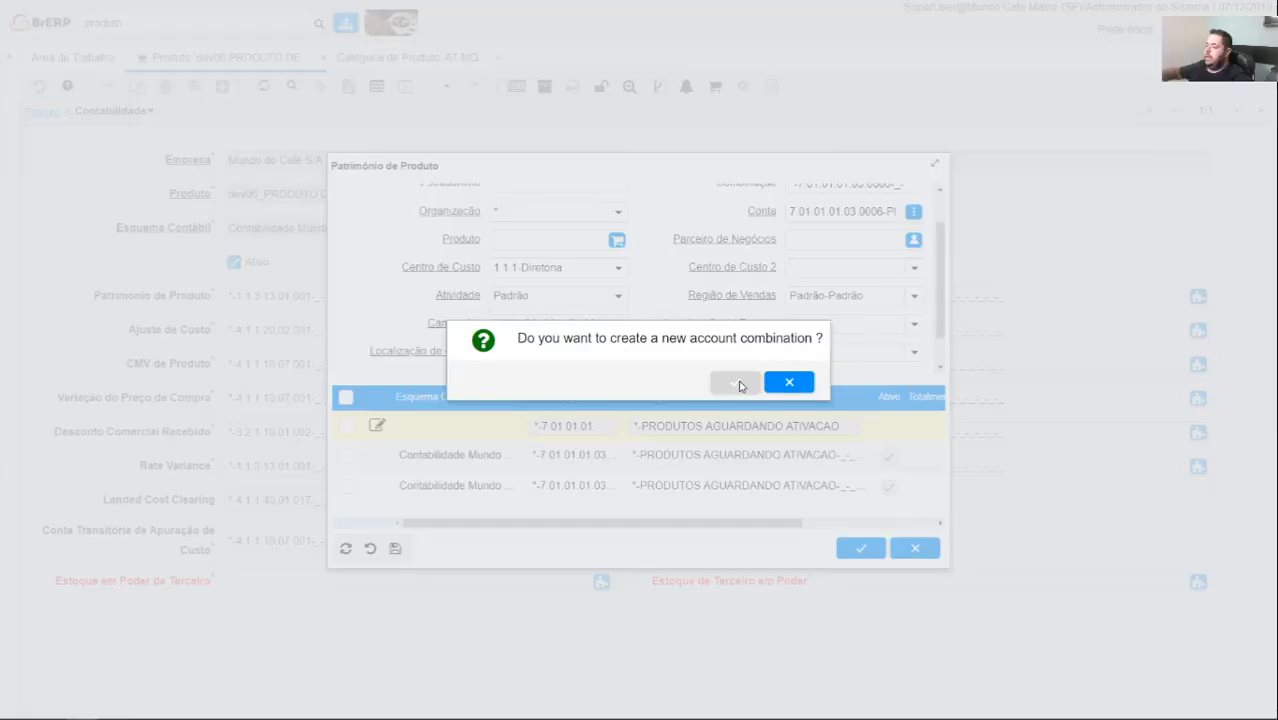
left_click(738, 383)
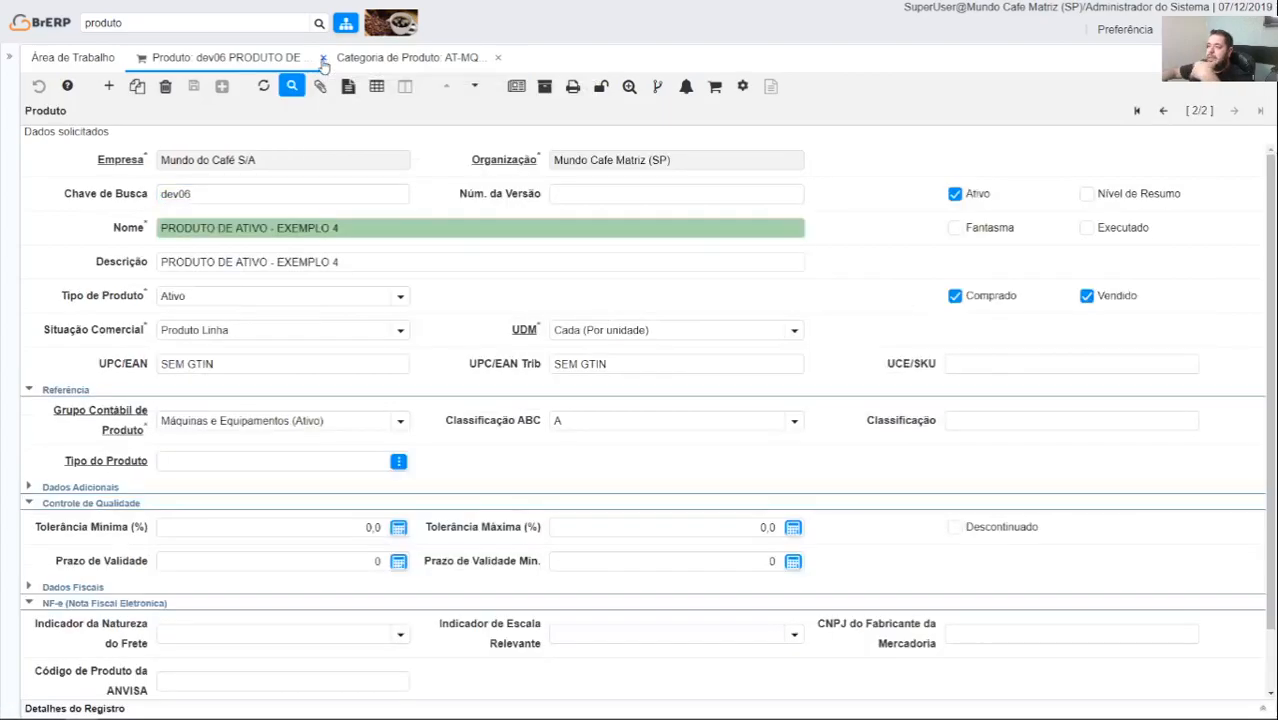
- Close the product record and review the settings of product category AT-MQ, including its Grupo de Ativo
left_click(322, 58)
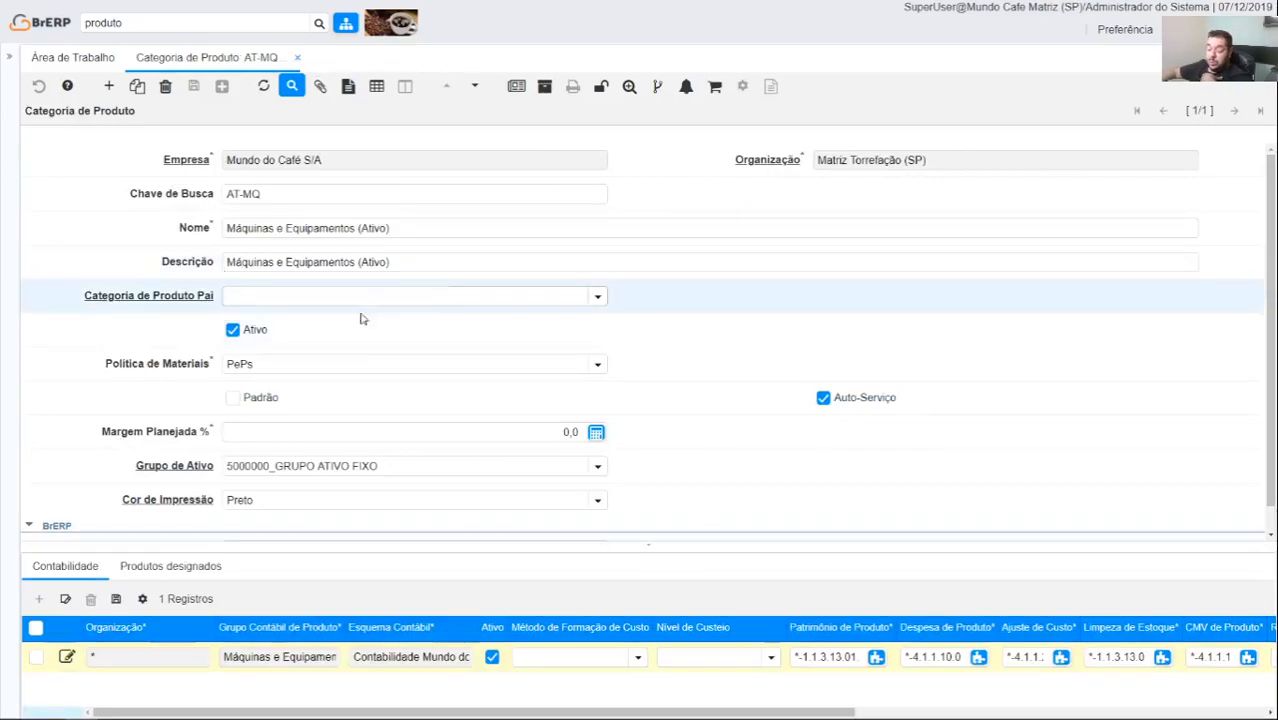
scroll(290, 300, "down", 1)
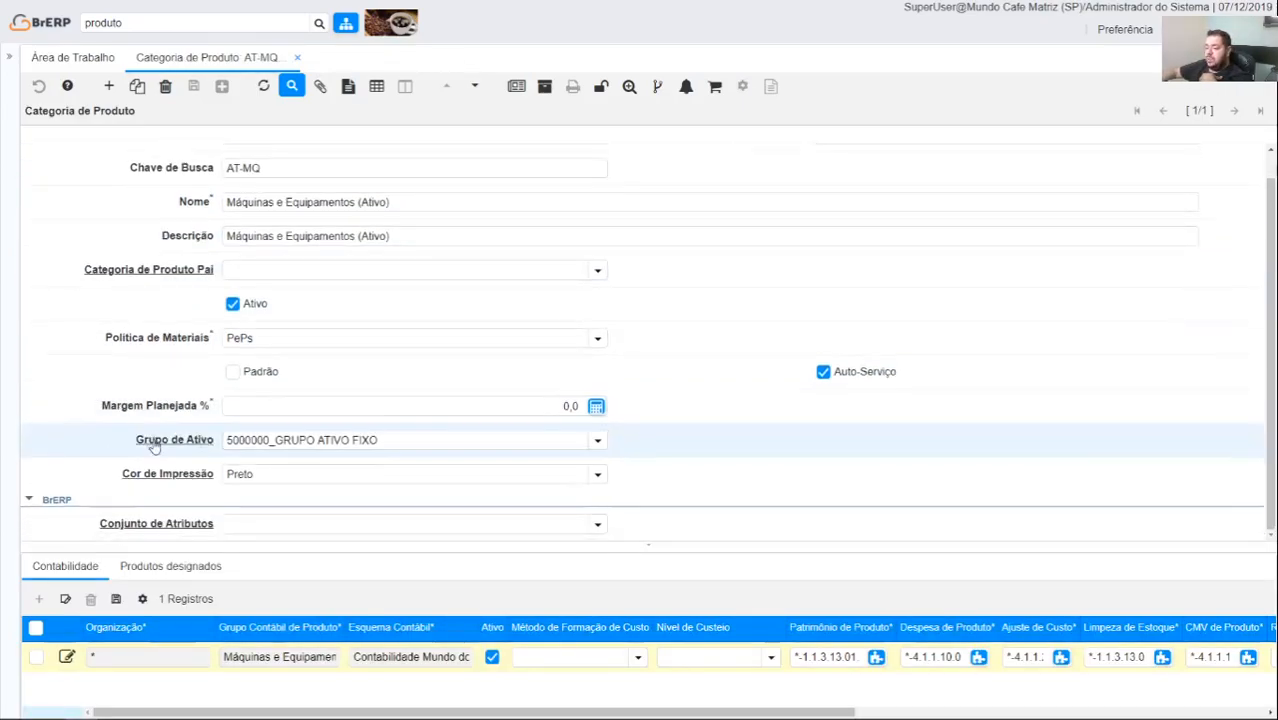
scroll(180, 370, "up", 1)
- Go to the category's asset group GRUPO ATIVO FIXO, closing the category, and open the group's Contabilidade record
scroll(200, 437, "down", 1)
left_click(297, 58)
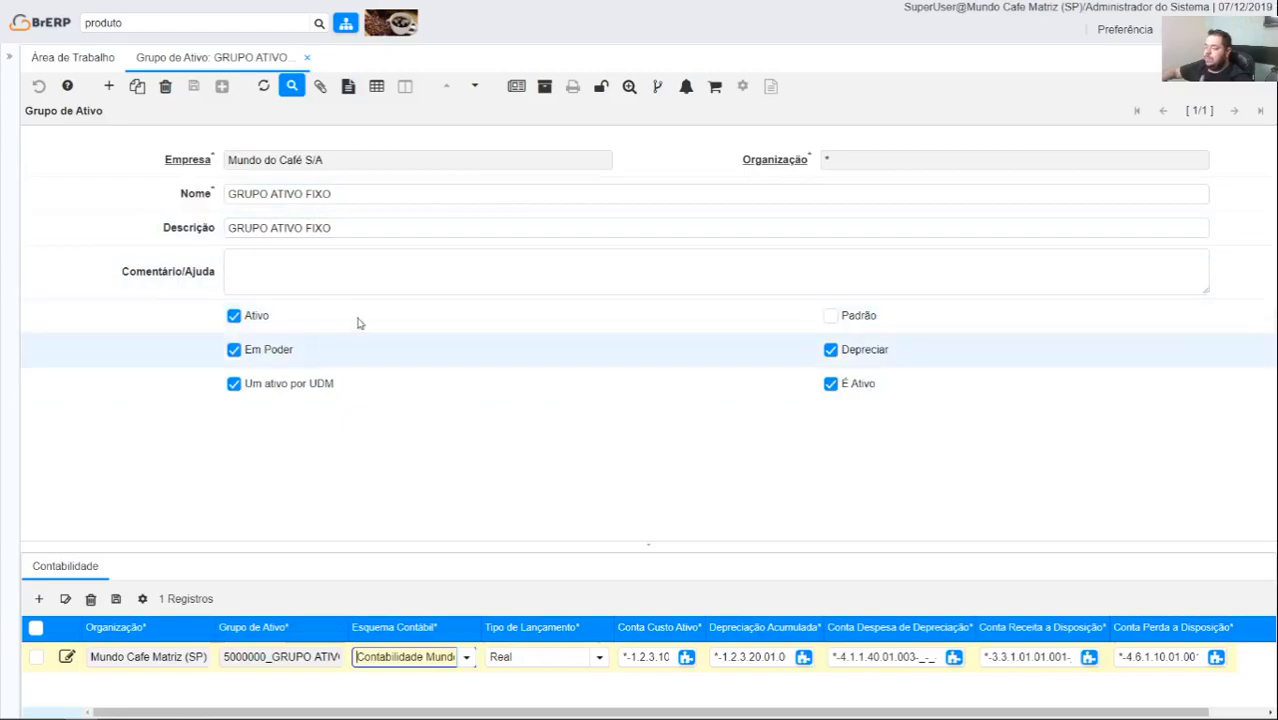
left_click(58, 572)
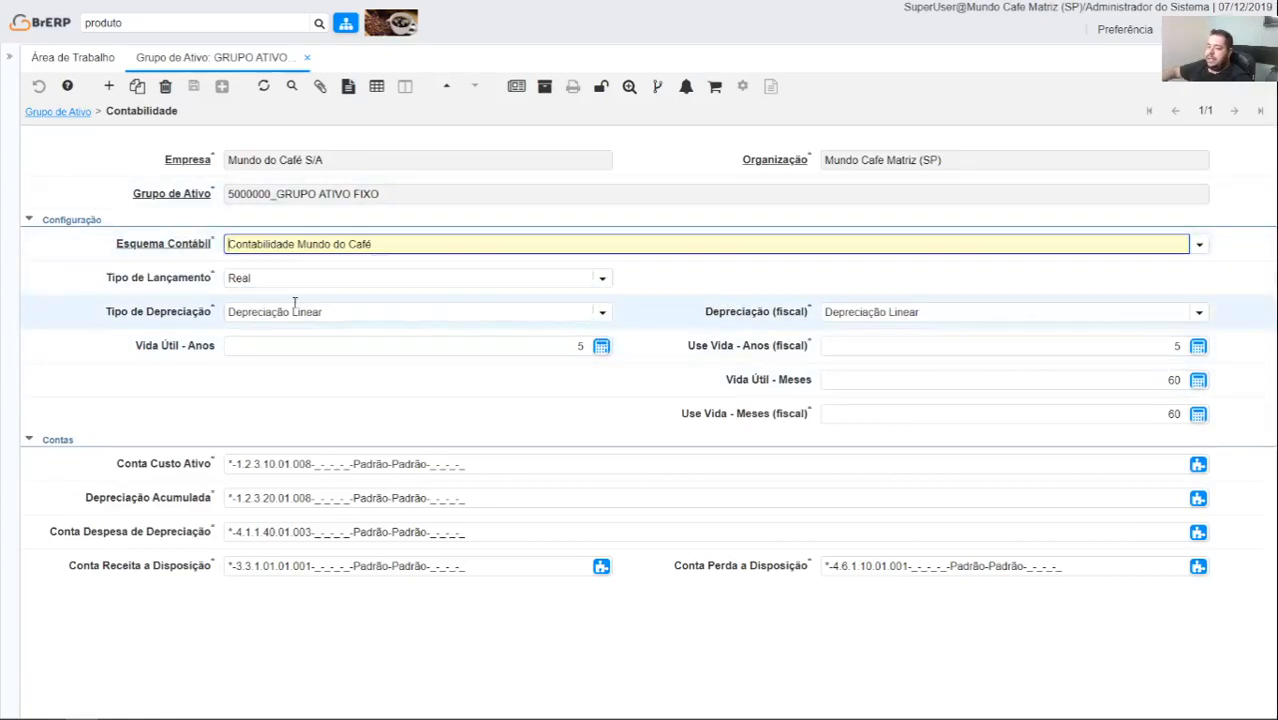
- Search the menu for "METOD", review the Depreciação Linear record in Métodos de Depreciação, and close that window
double_click(141, 22)
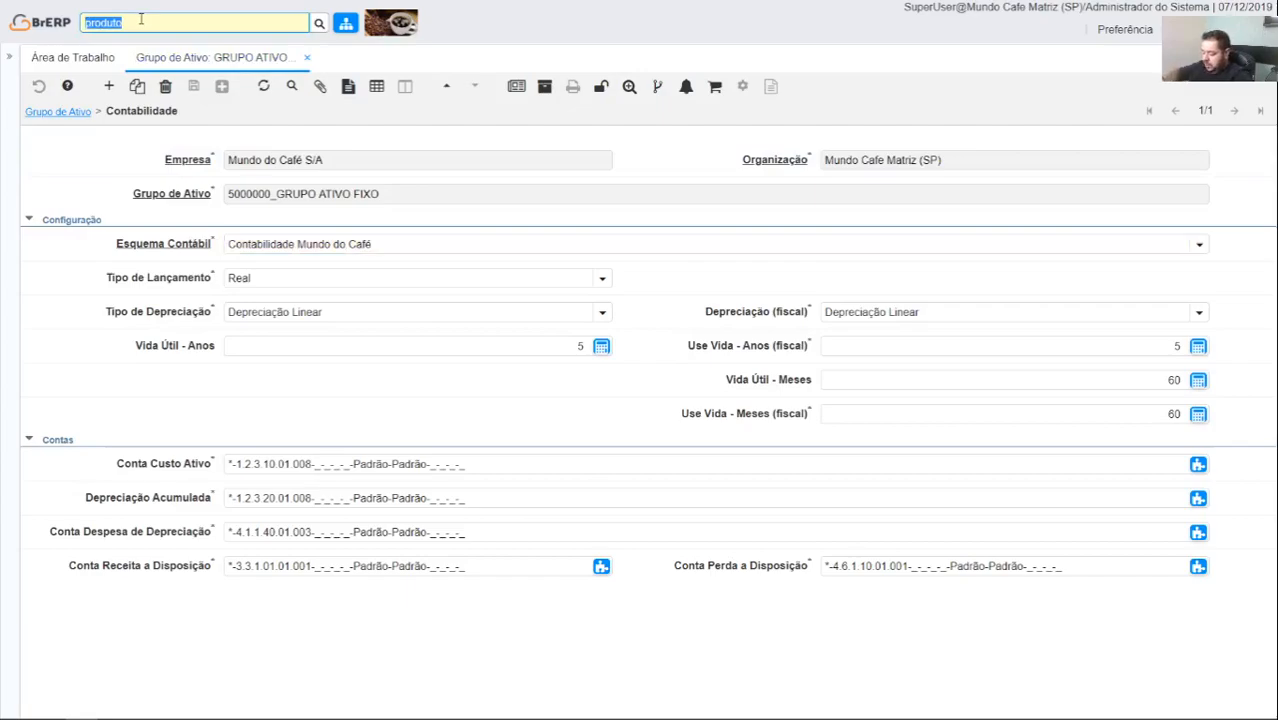
type("METOD")
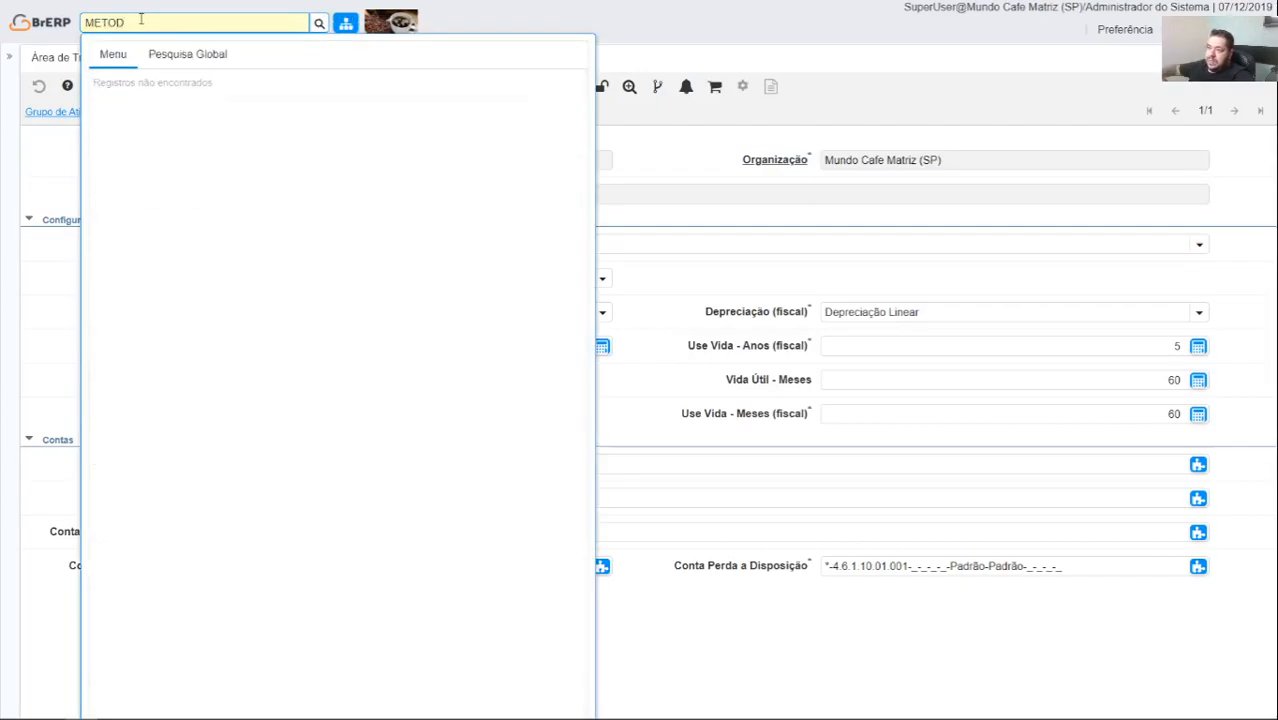
left_click(164, 93)
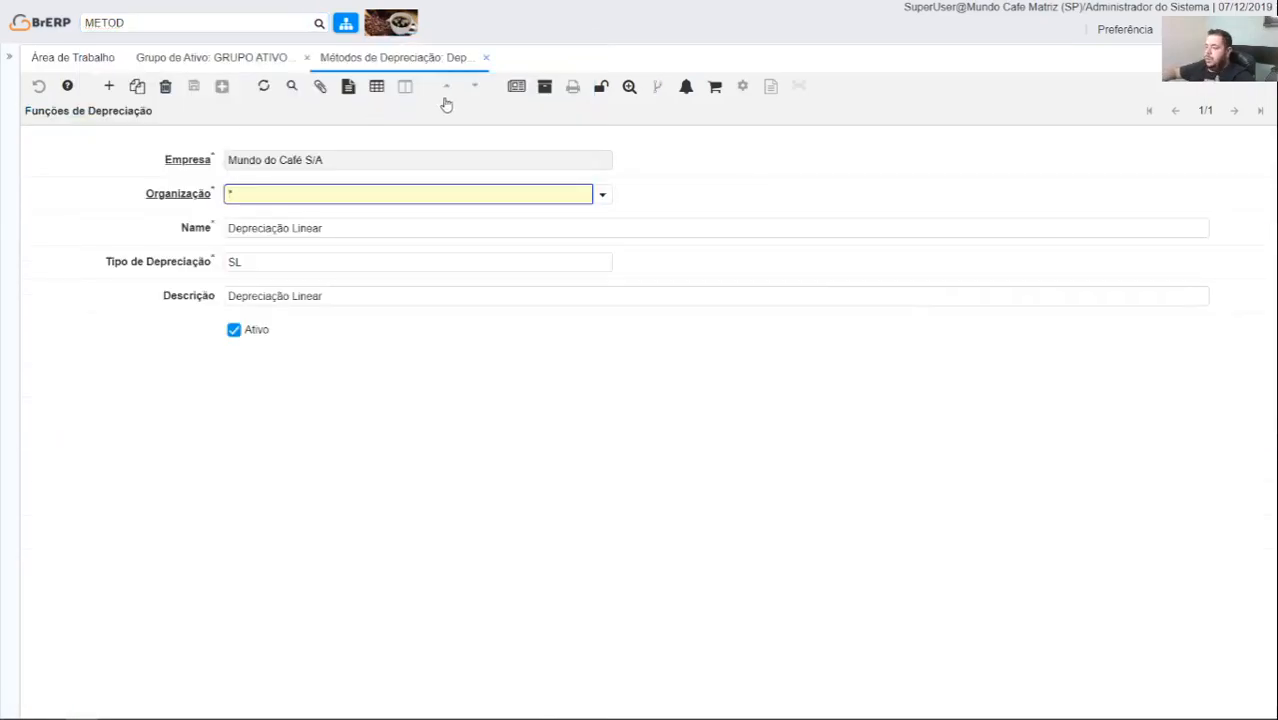
left_click(286, 263)
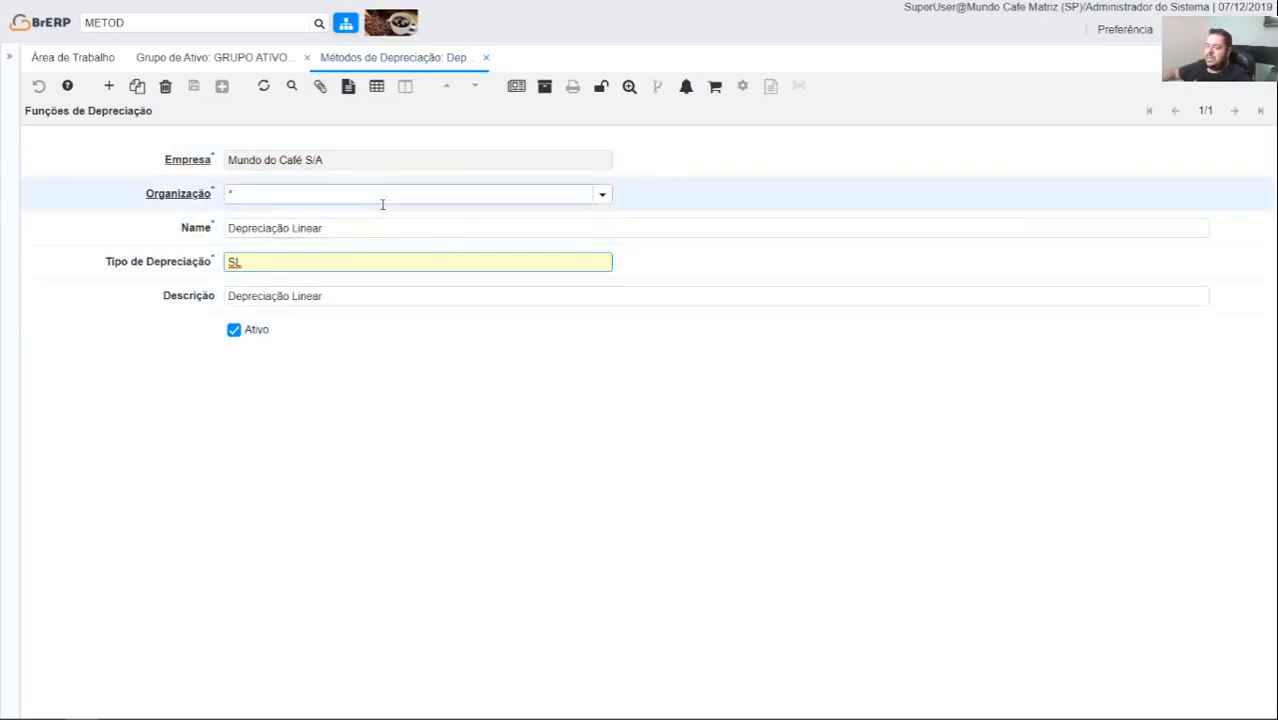
left_click(487, 58)
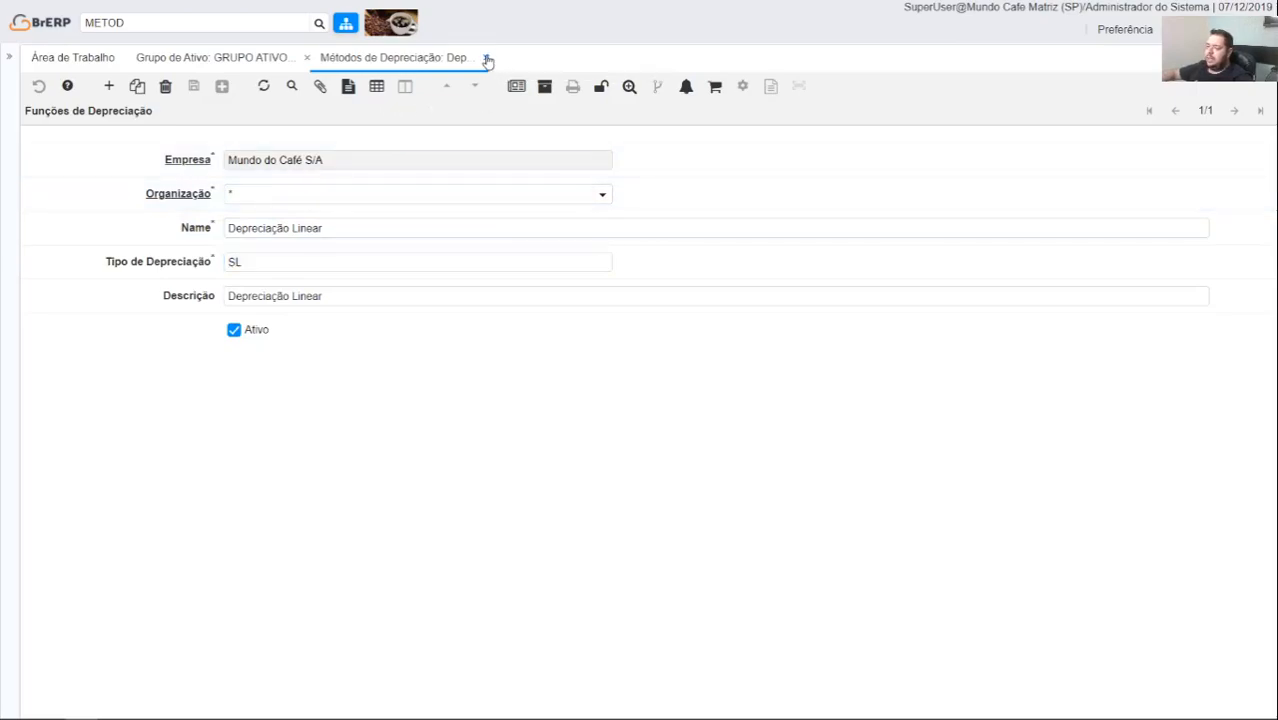
left_click(487, 58)
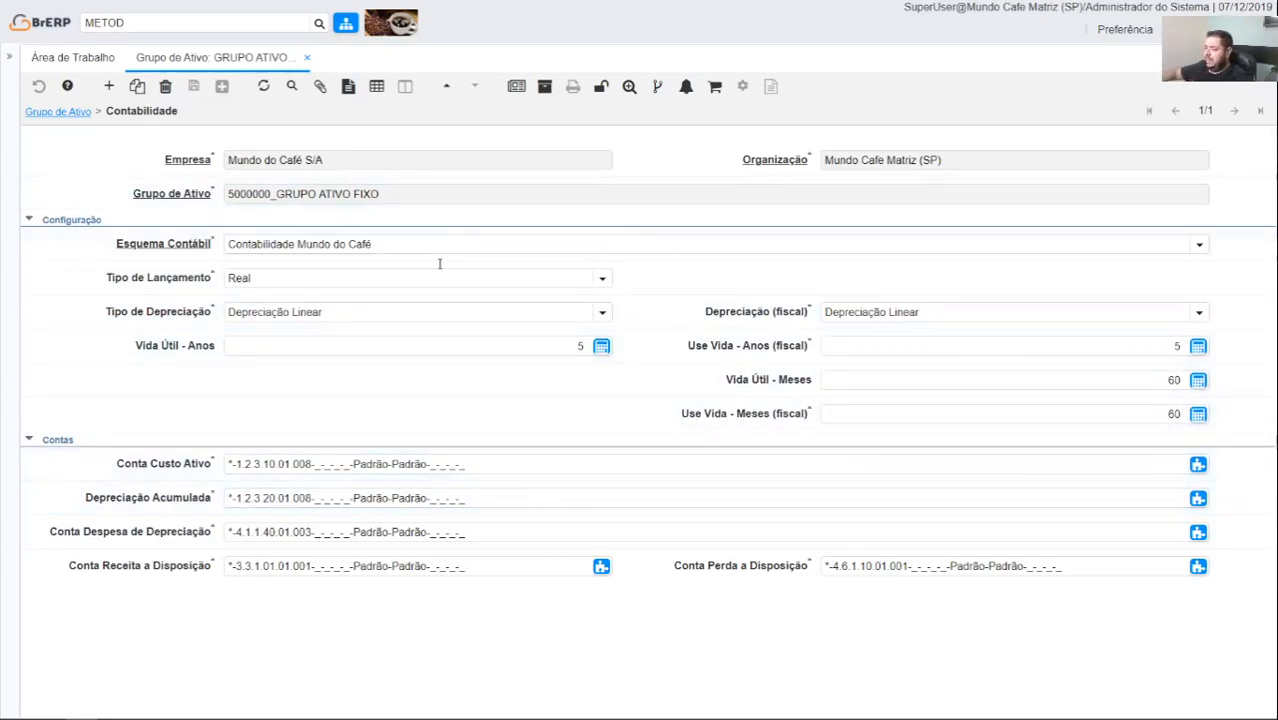
- Close the asset group, find the Ativo window by searching for "ATIVO", and load its records without filters
left_click(308, 58)
left_click(189, 26)
double_click(189, 26)
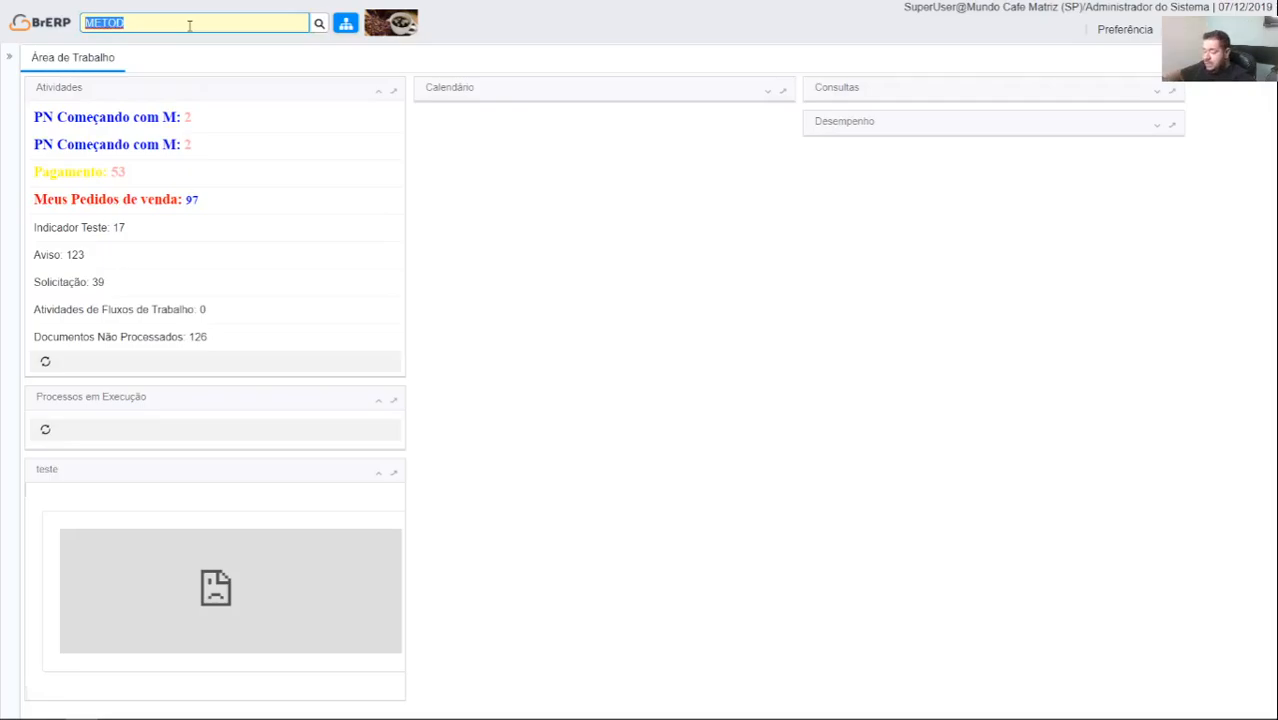
key("BackSpace")
type("ATIVO")
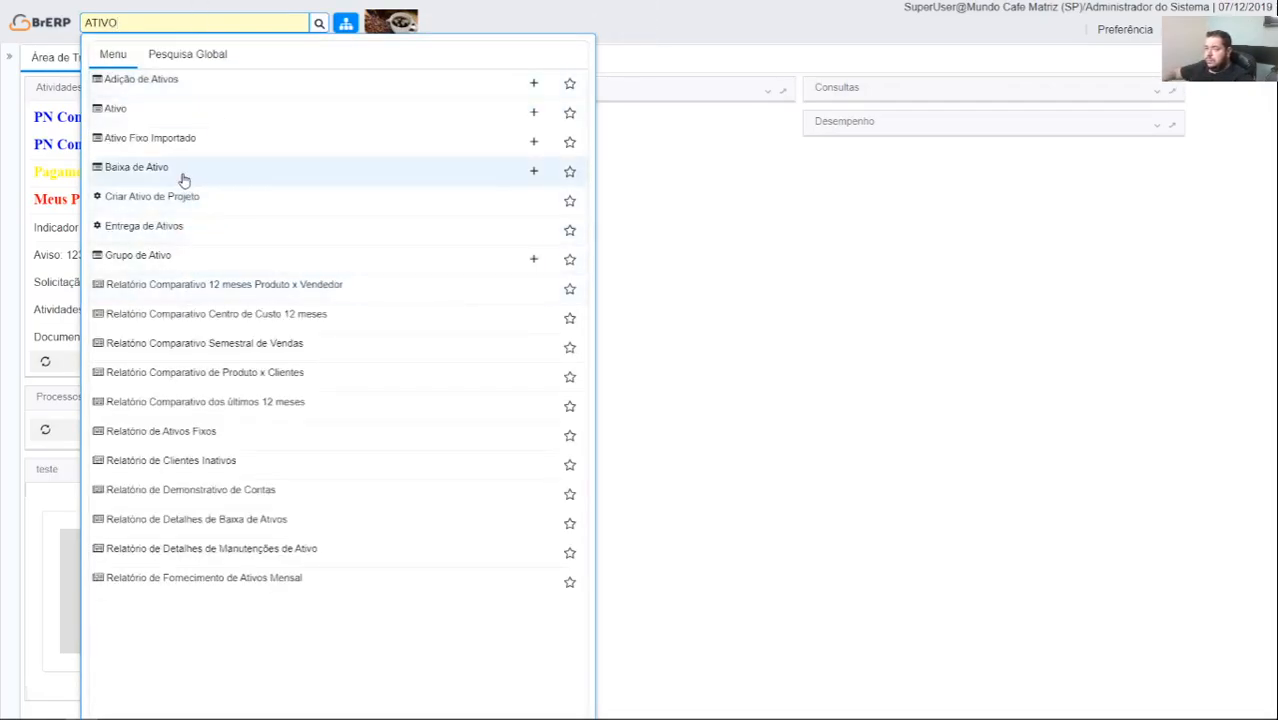
left_click(157, 112)
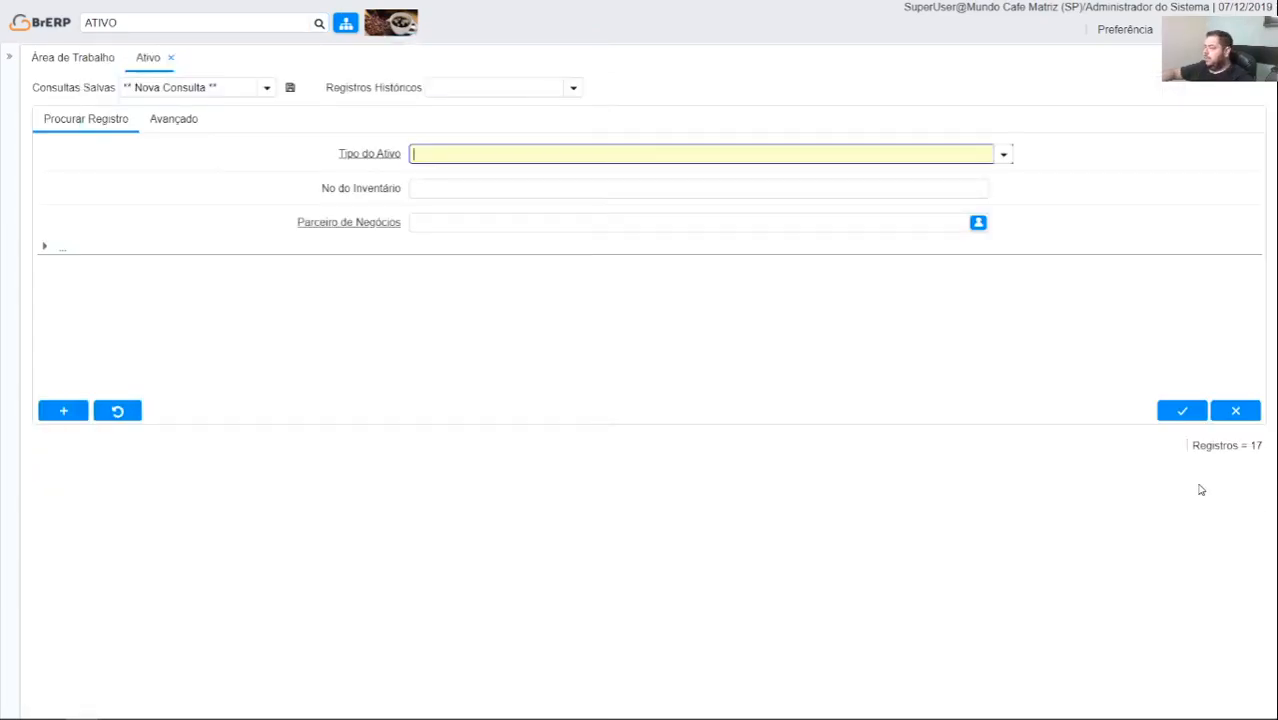
left_click(1183, 417)
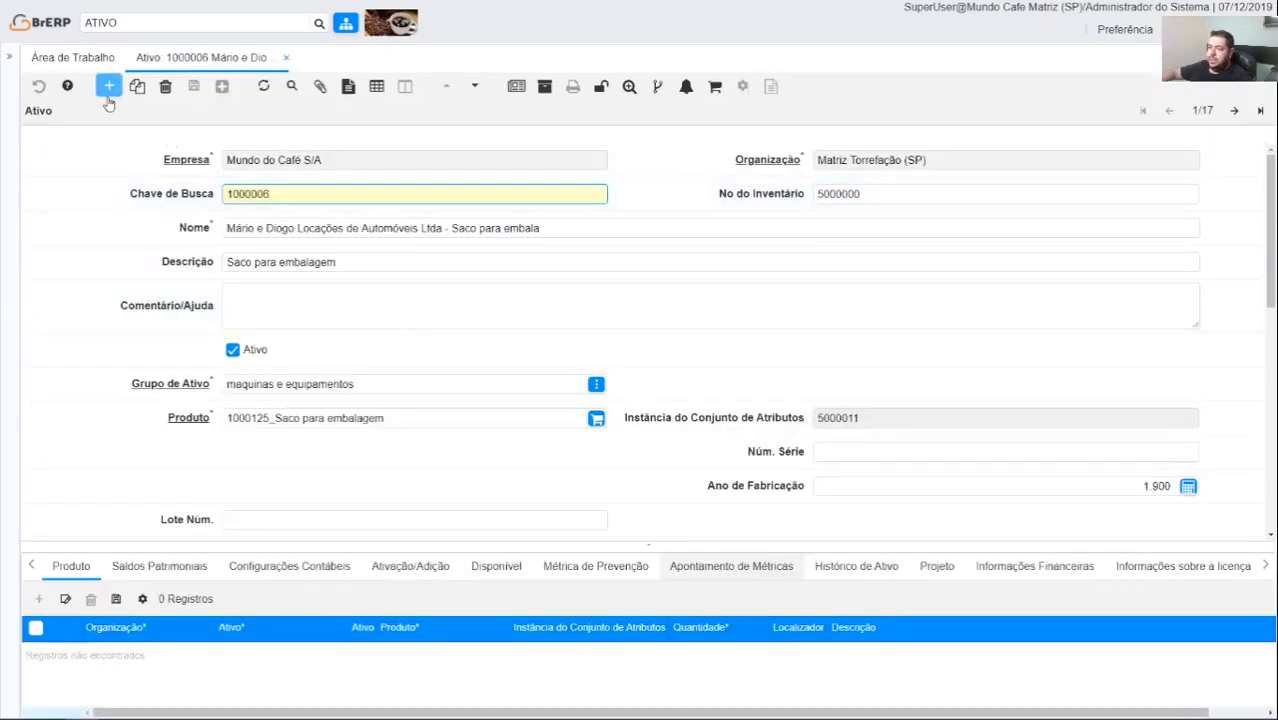
- Create a new asset record with Chave de Busca AT1020 and No do Inventário I-587
left_click(112, 96)
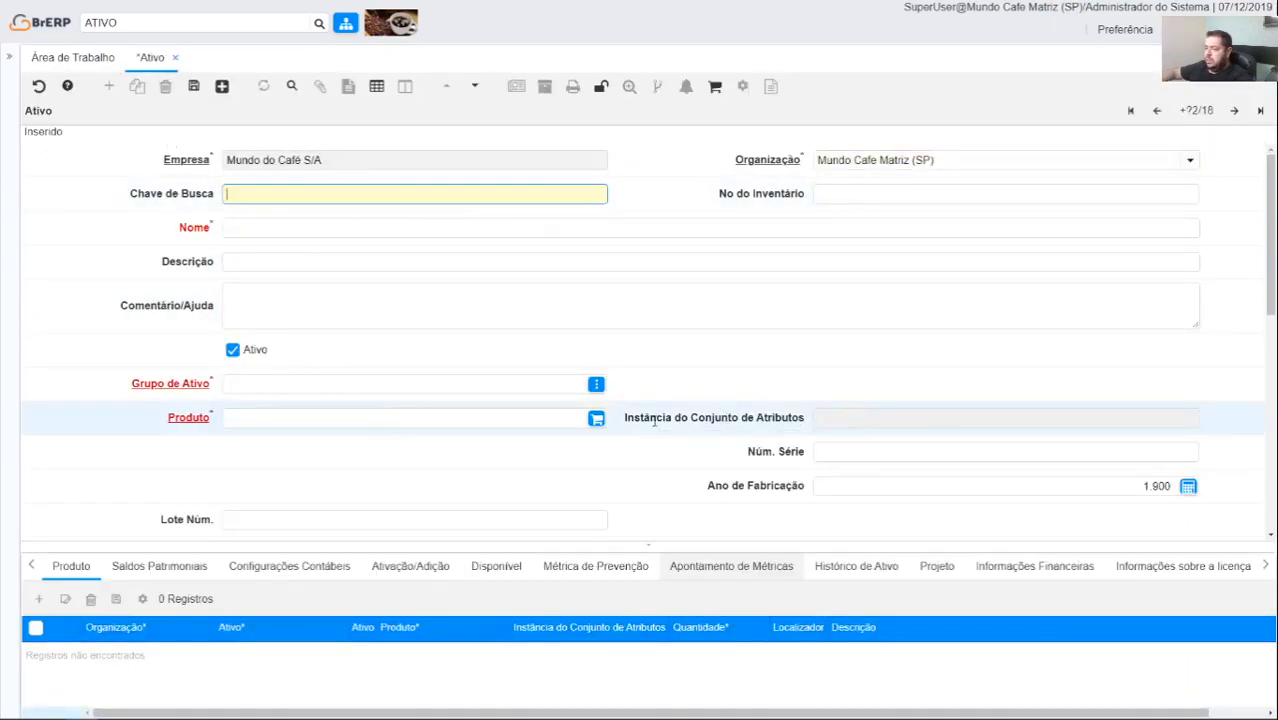
left_click(390, 194)
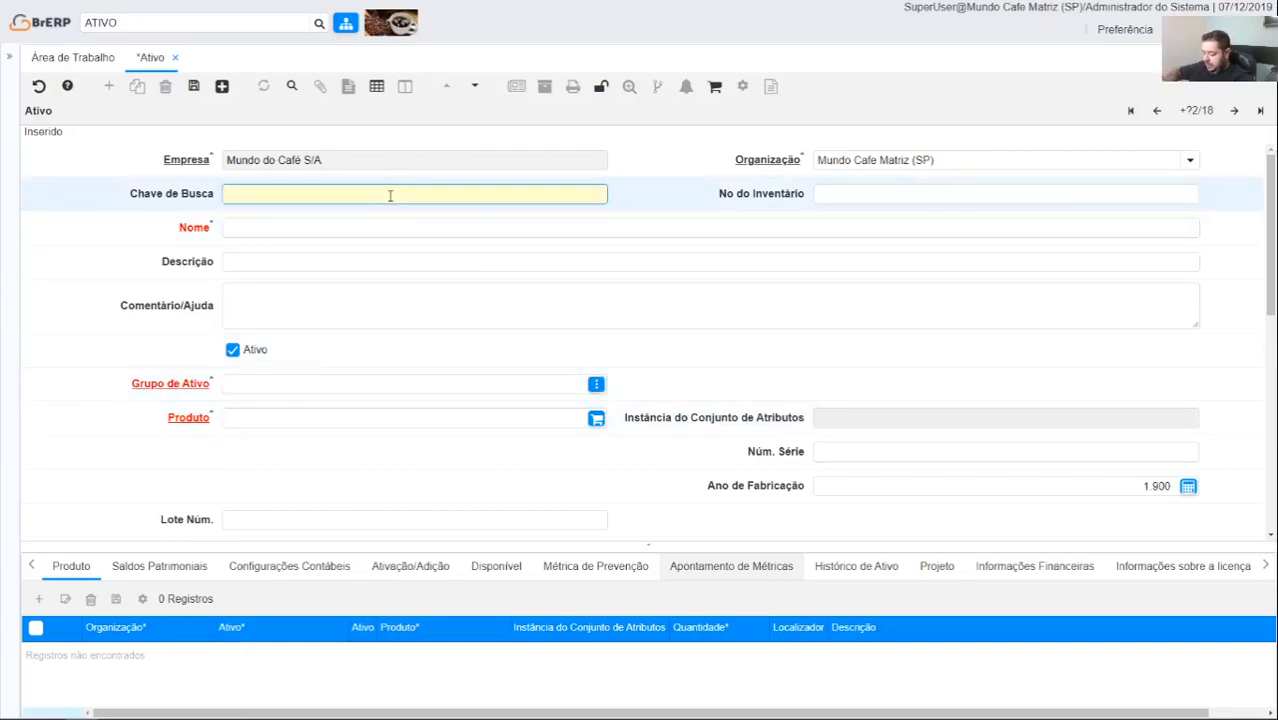
type("AT1020")
key("Tab")
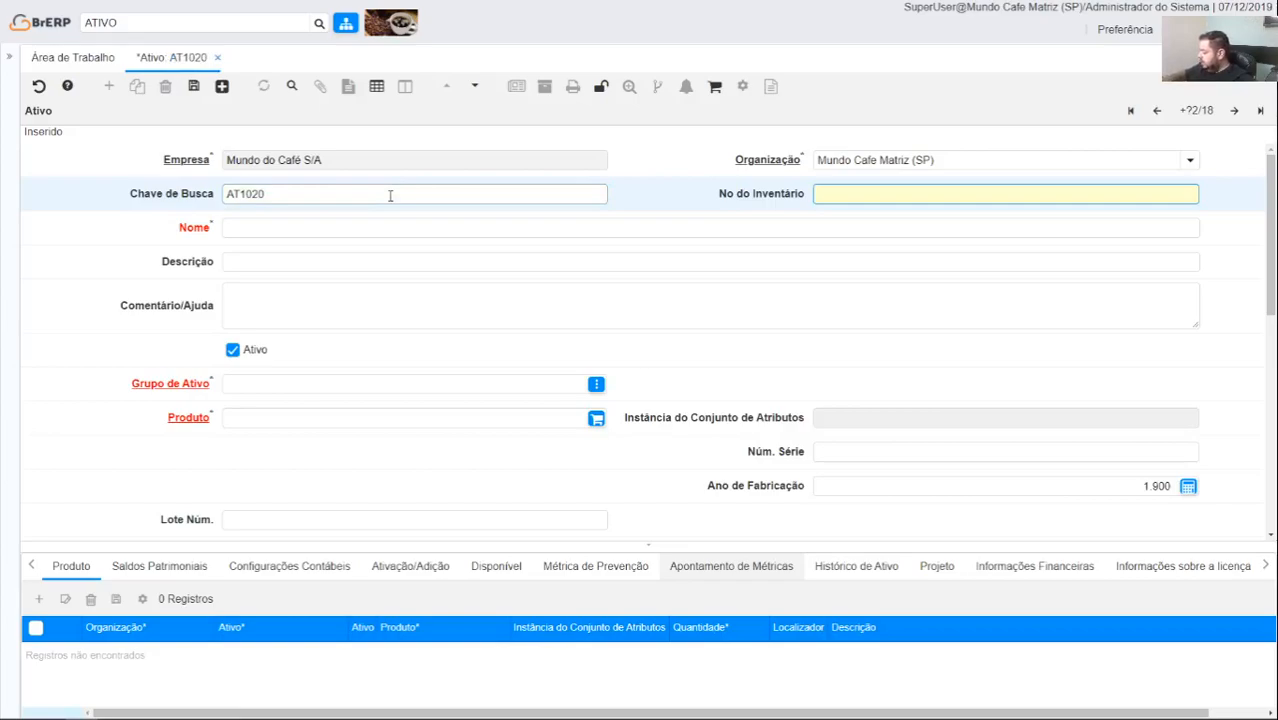
type("587")
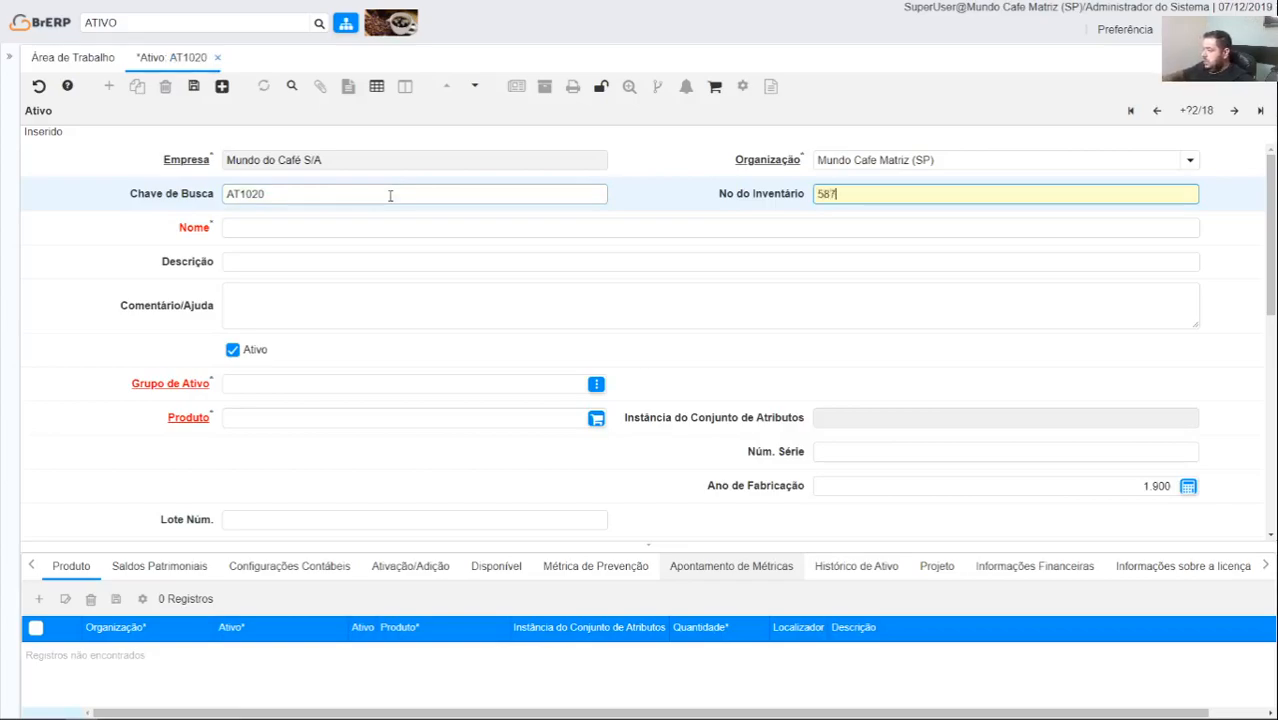
key("Left")
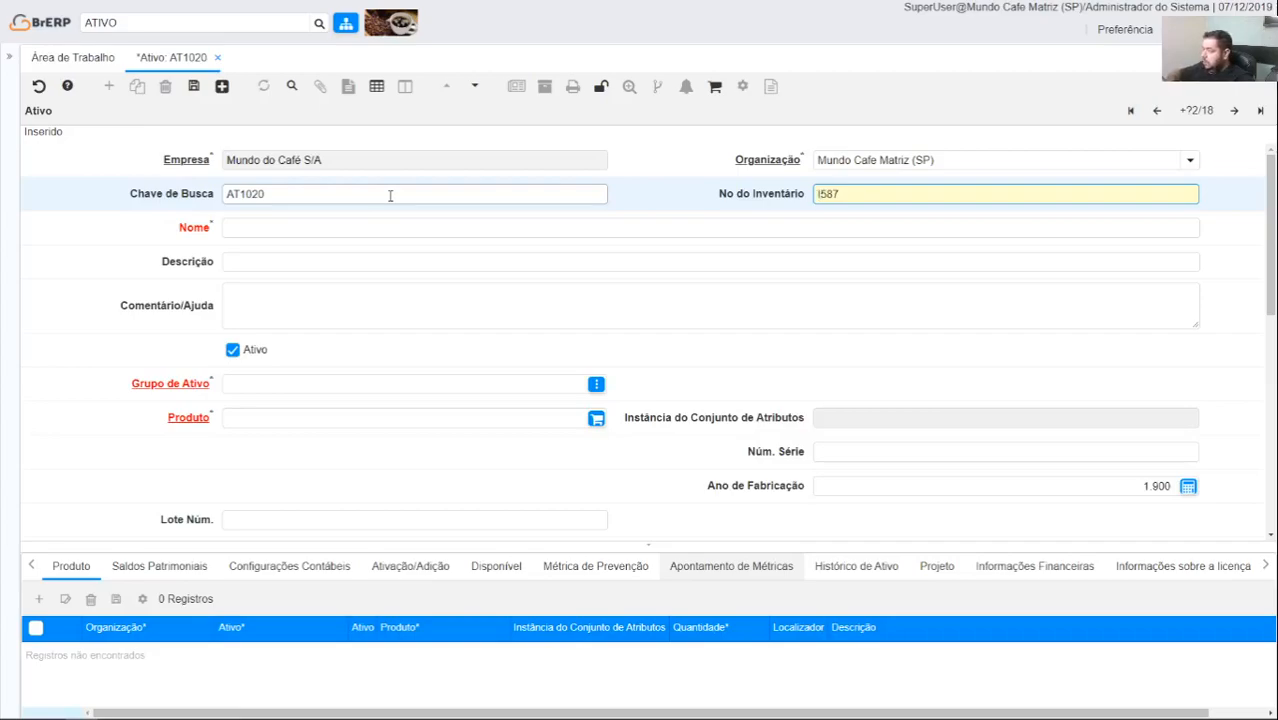
type("I-")
key("Tab")
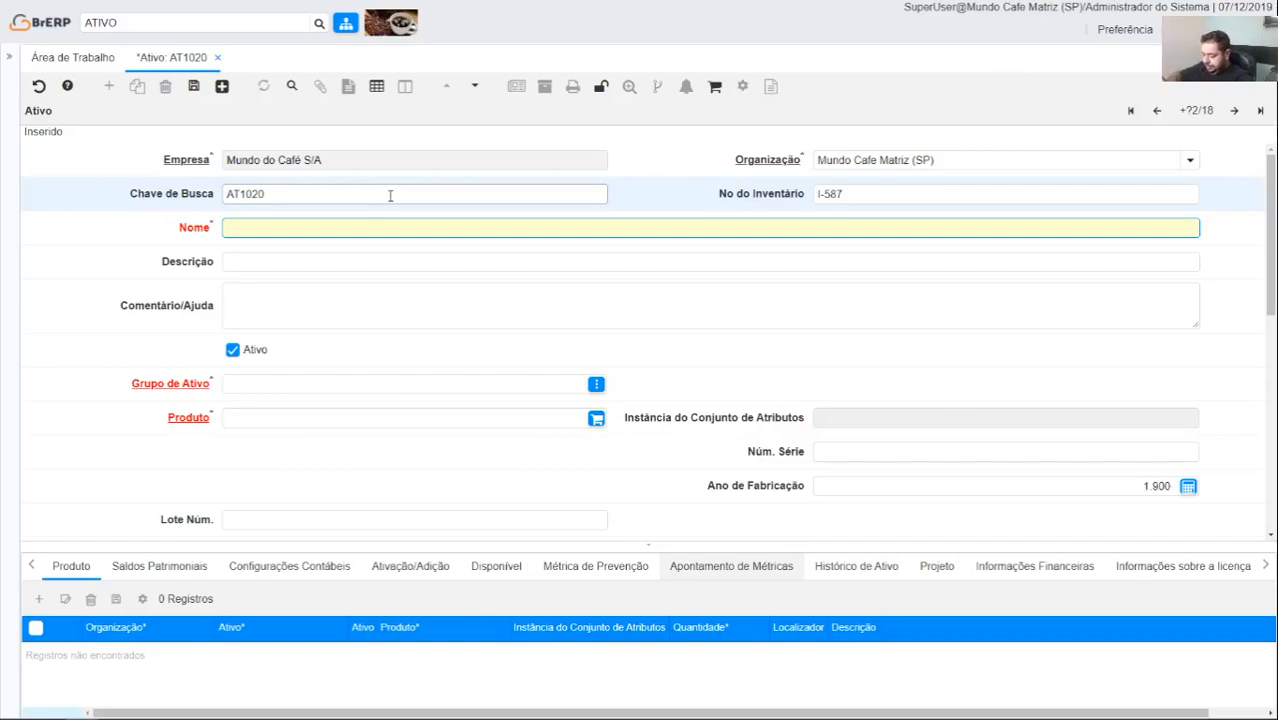
- Set the asset's Nome to "EXEMPLO DE ATIVO MANUAL - 06", leaving Descrição and Comentário/Ajuda blank
key("BackSpace")
type("EXEMPLO DE ")
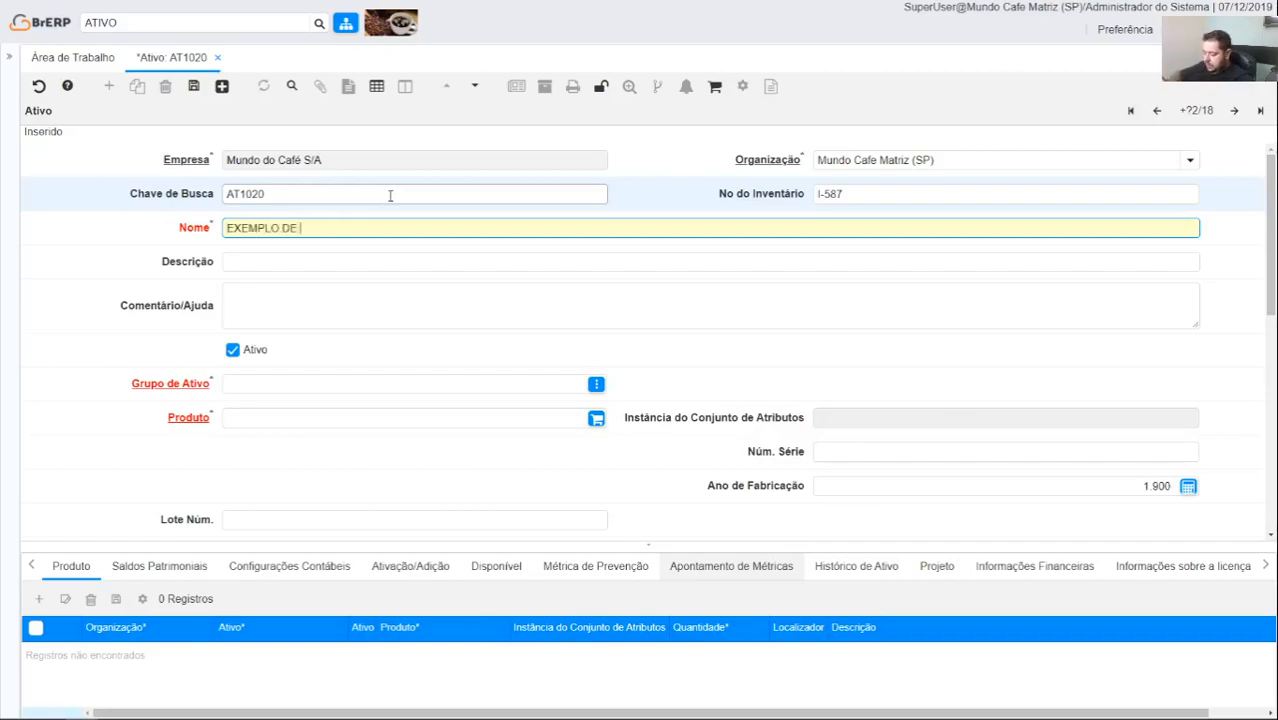
type("ATIVO MANU")
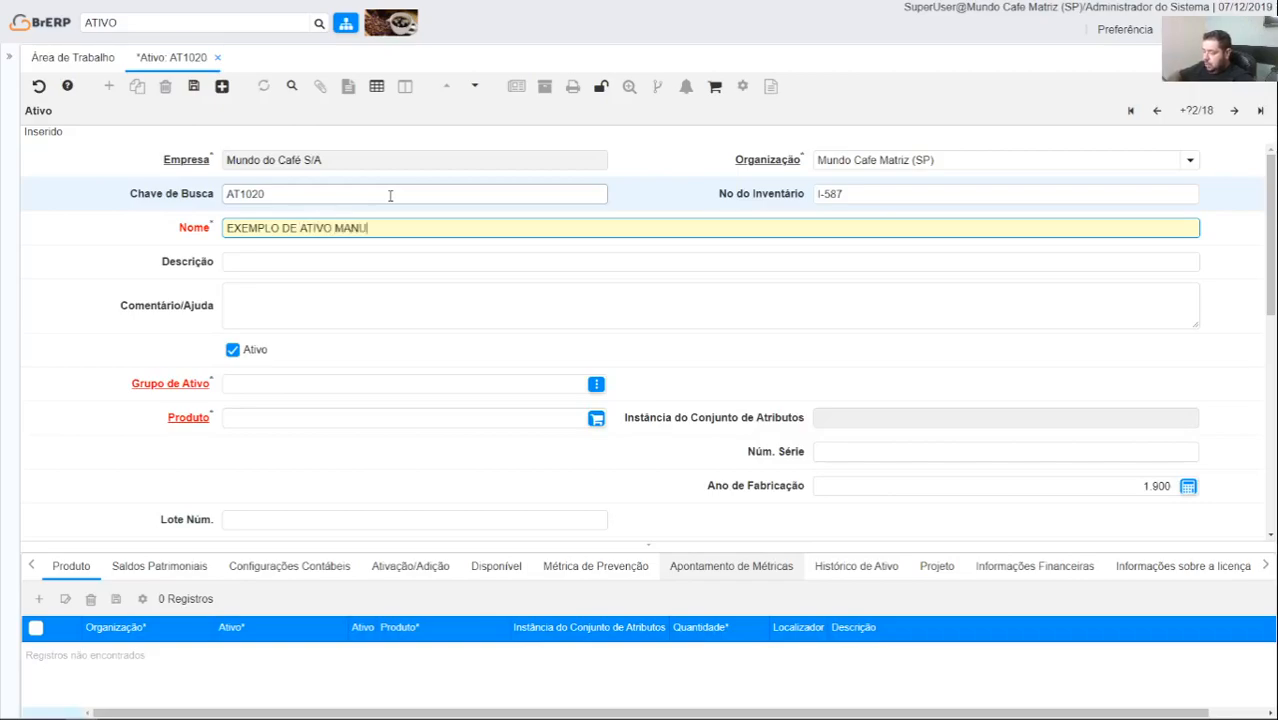
type("AL - 06")
key("Tab")
key("Tab")
key("Tab")
- List all asset groups in the Grupo de Ativo lookup and choose GRUPO ATIVO FIXO for the asset
scroll(516, 314, "down", 1)
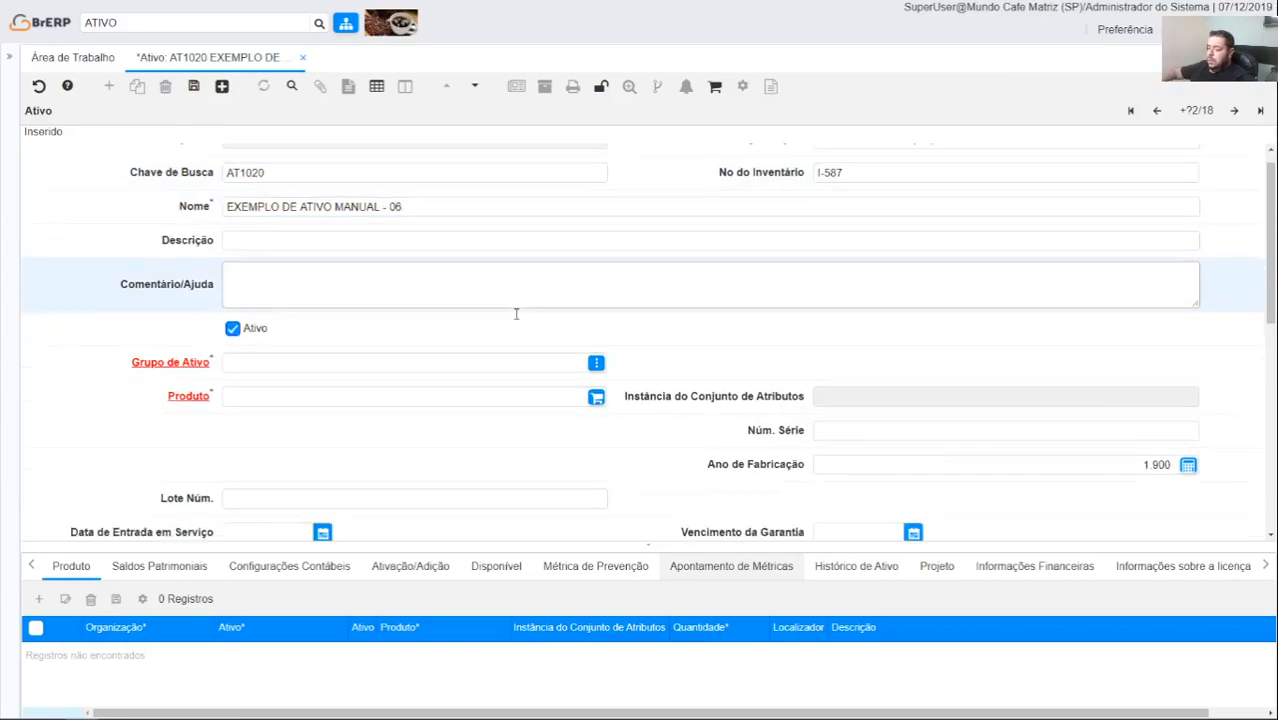
left_click(595, 250)
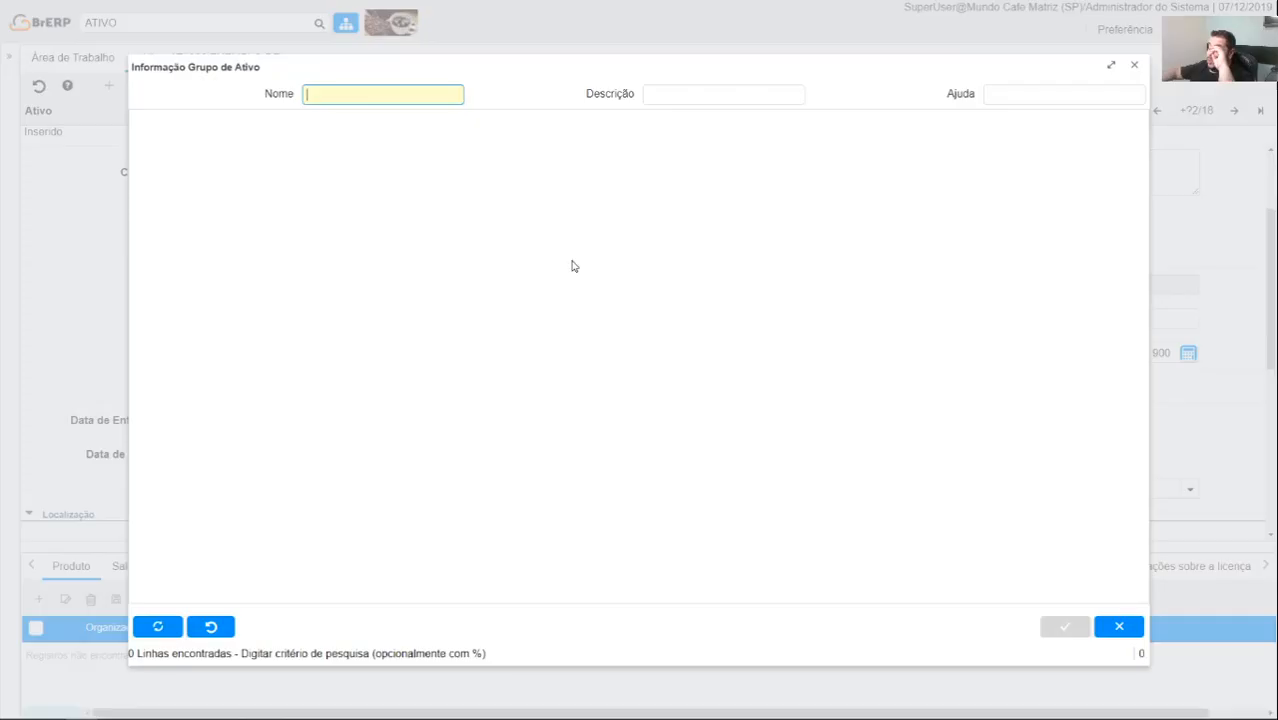
left_click(170, 625)
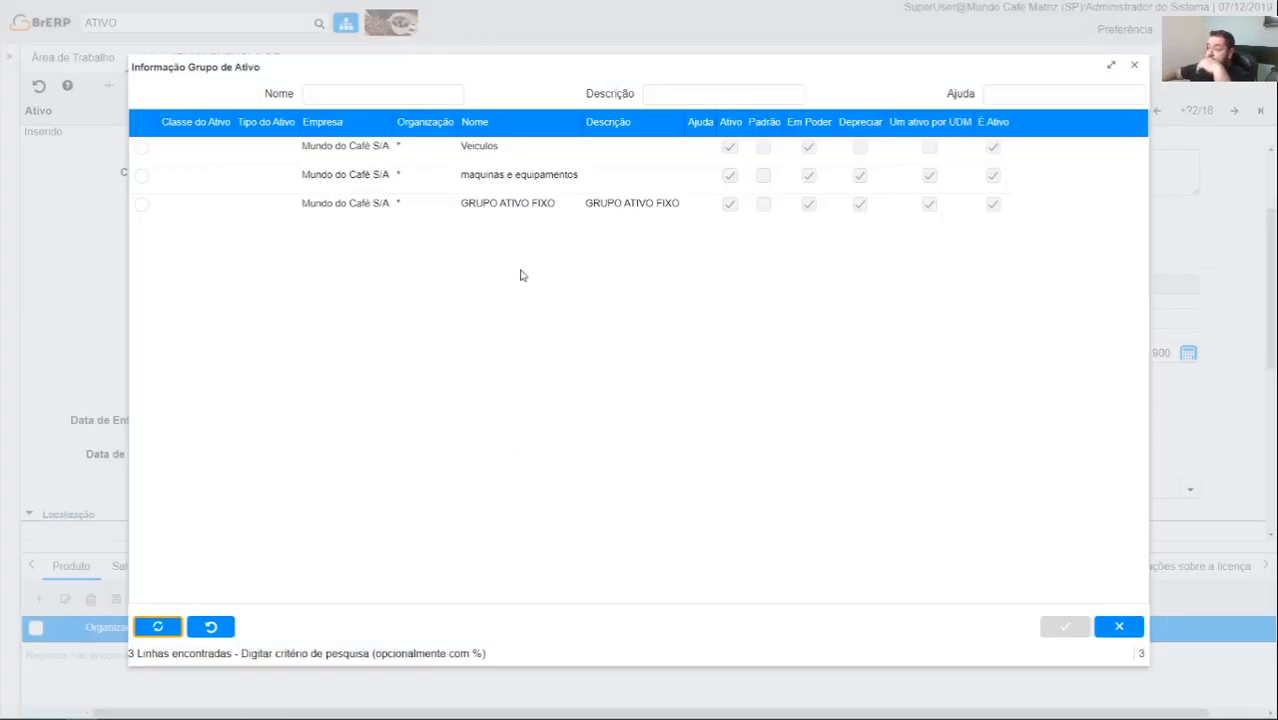
double_click(514, 204)
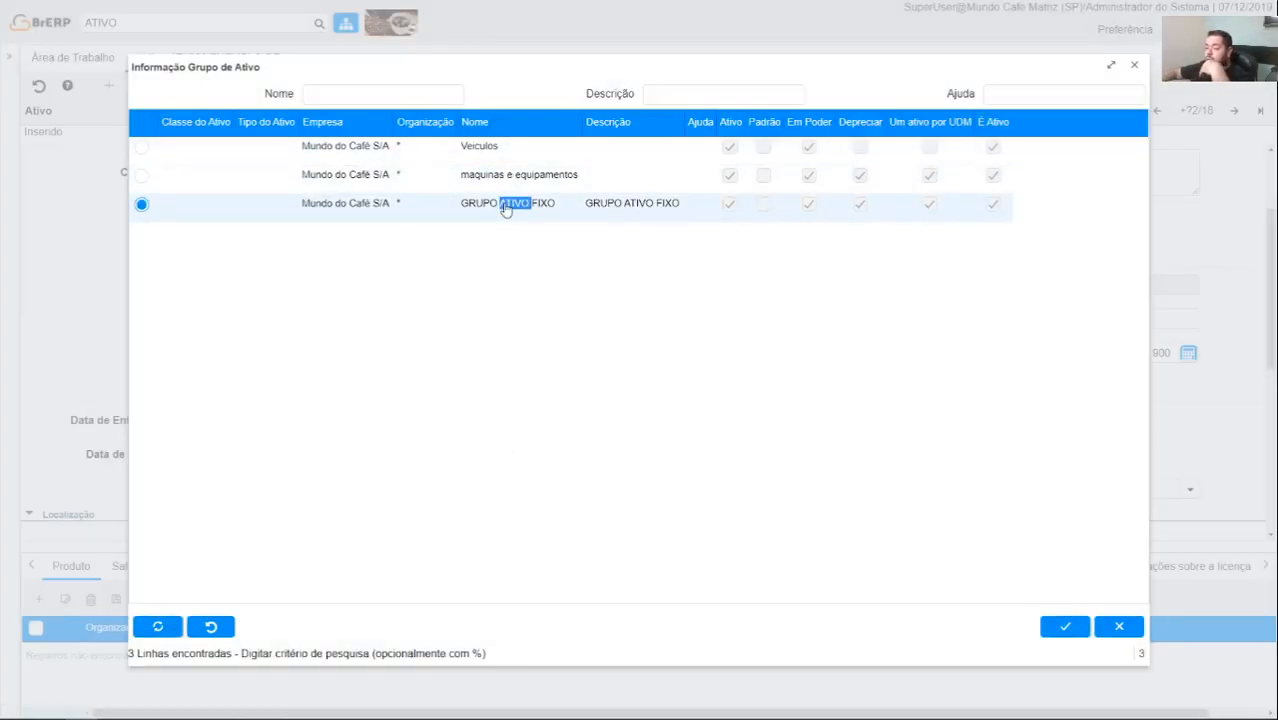
- Set the asset's Produto to DEV05, PRODUTO DE ATIVO - EXEMPLO 3
scroll(477, 420, "up", 2)
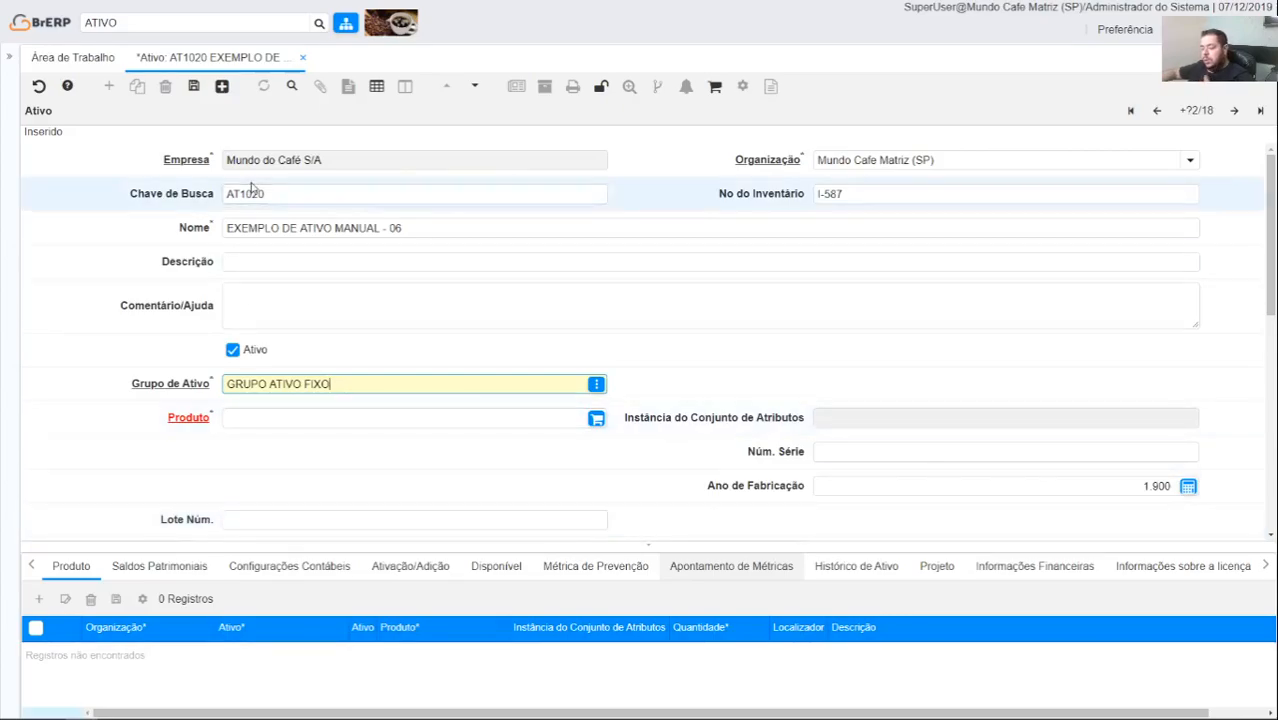
left_click(390, 416)
type("DEV05")
key("Tab")
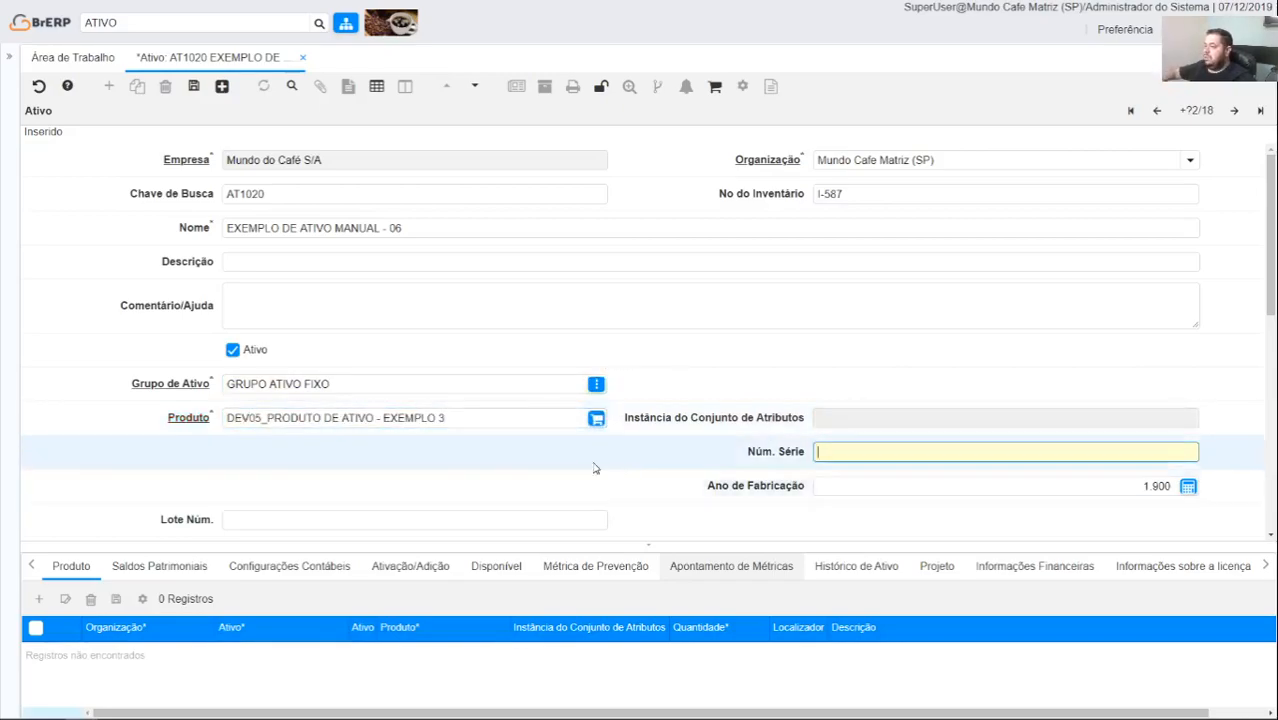
- Replace the asset's Produto with dev06, PRODUTO DE ATIVO - EXEMPLO 4, searching for DEV products with no Versão da Lista de Preço filter
left_click(475, 421)
key("ctrl+a")
type("DEV06")
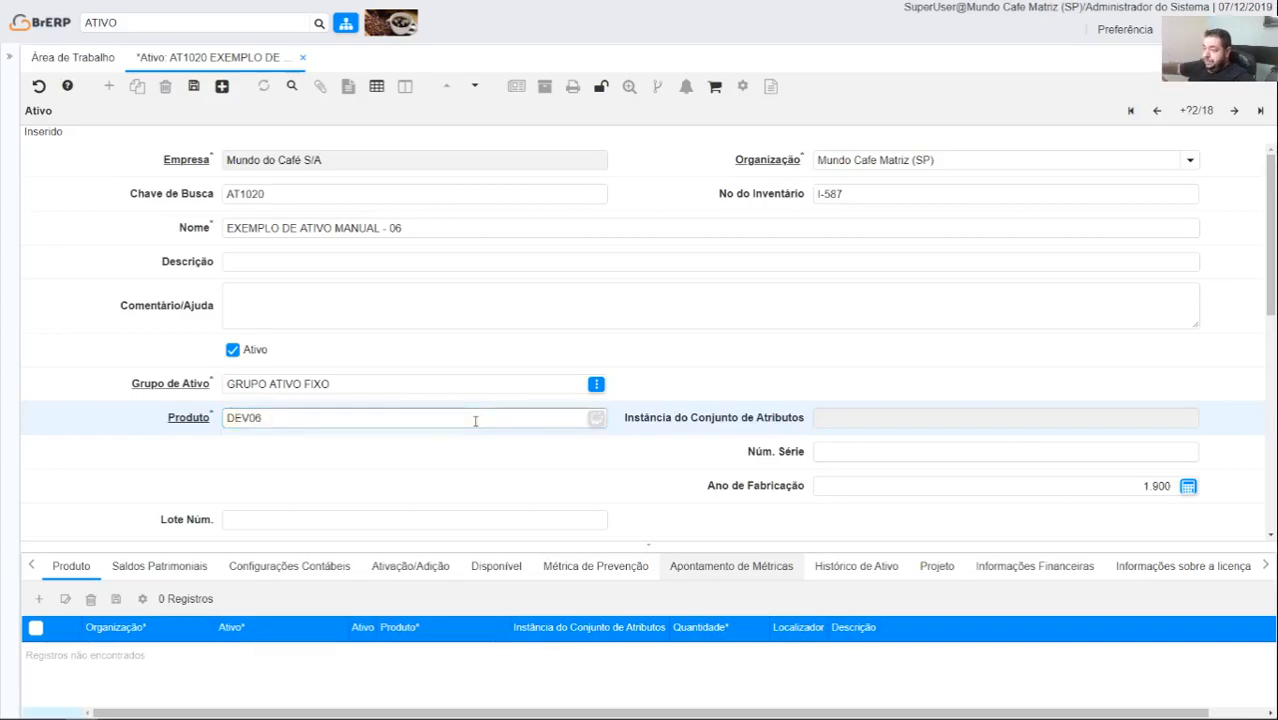
key("Tab")
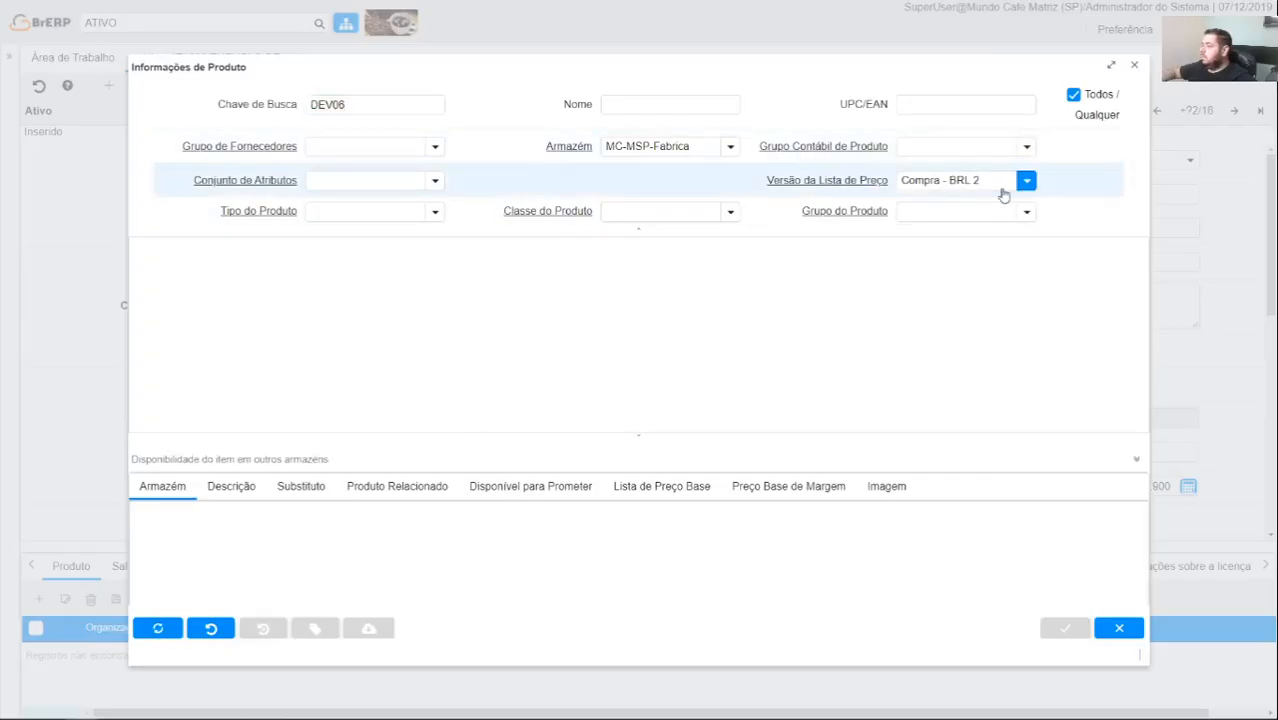
left_click(1026, 181)
left_click(956, 205)
left_click(377, 106)
key("BackSpace")
key("BackSpace")
key("Return")
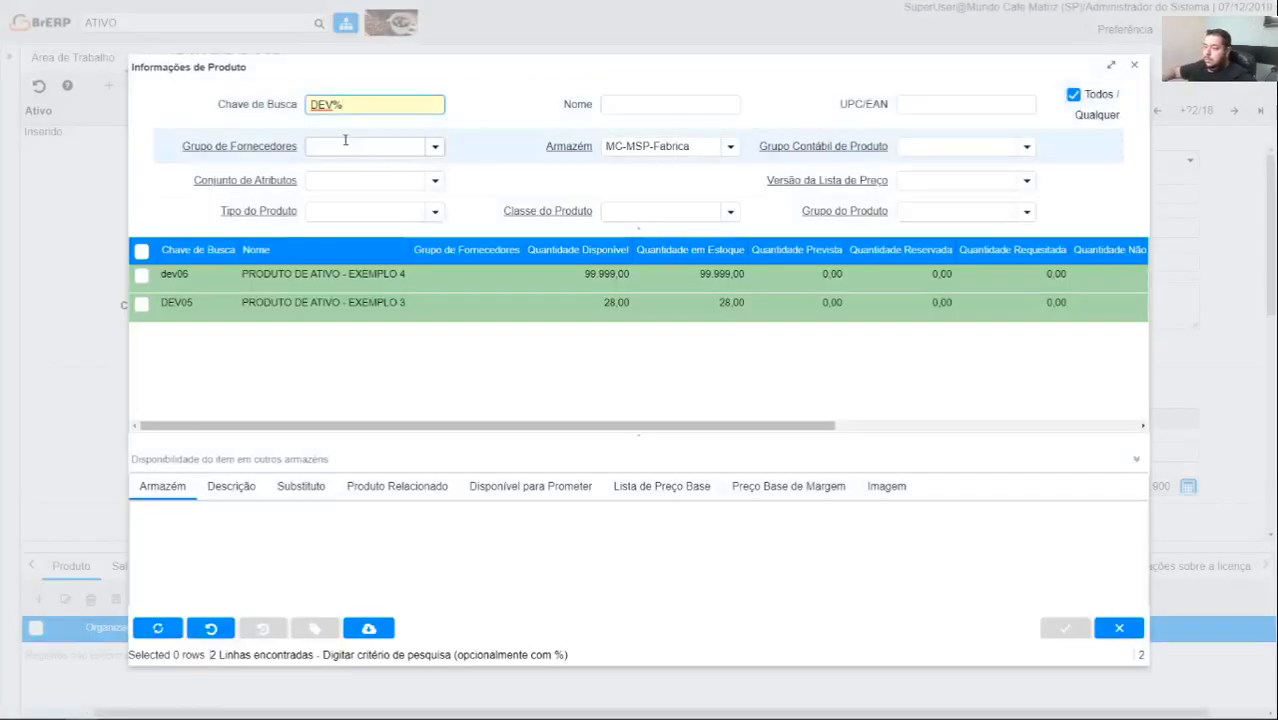
double_click(258, 283)
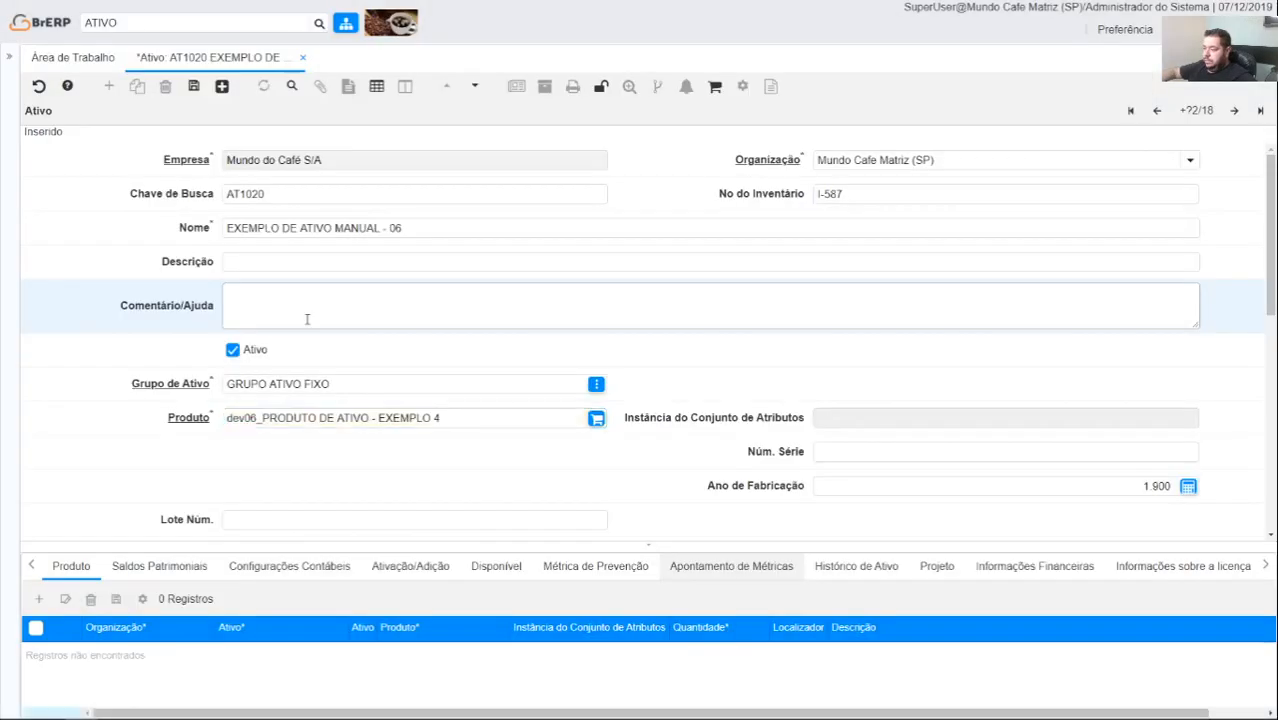
- Set the asset's Núm. Série to 5321 and its Ano de Fabricação to 2019
key("Tab")
key("Tab")
scroll(583, 345, "down", 2)
left_click(885, 318)
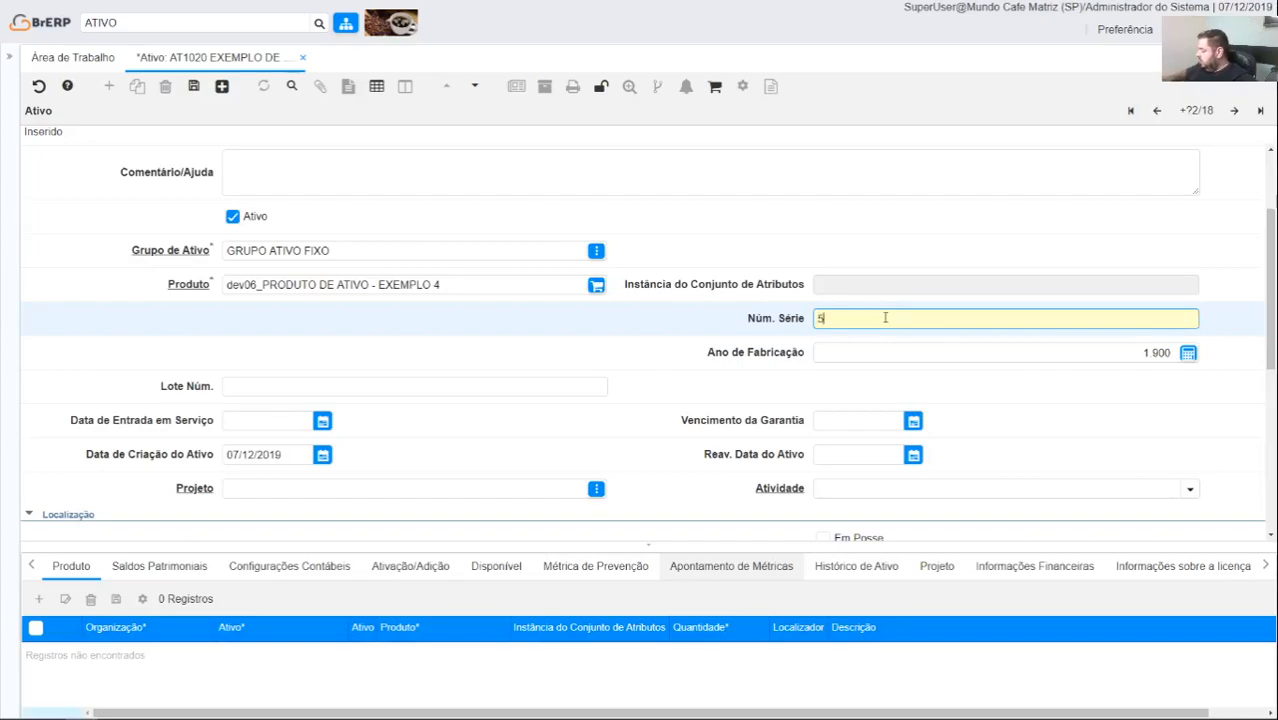
key("Tab")
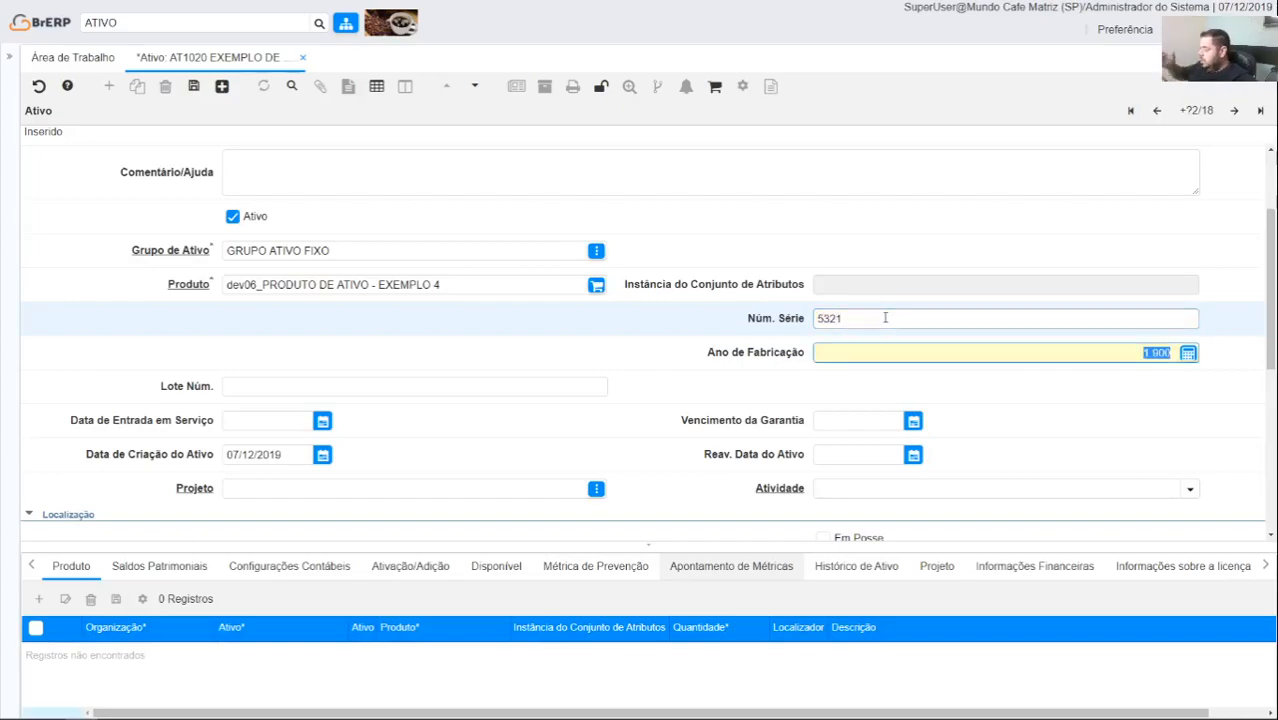
type("2 019")
key("Tab")
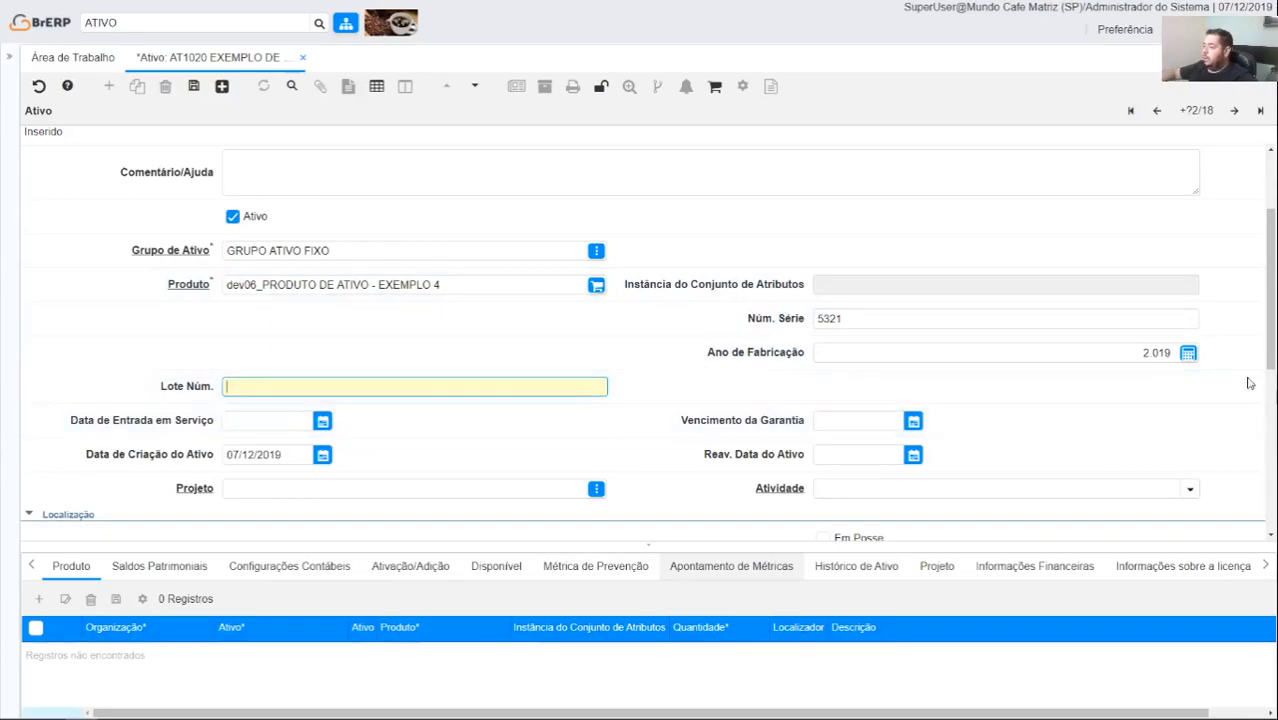
- Enter 454 as the Lote Núm. and set Data de Entrada em Serviço to 07/12/2019
type("454")
key("Tab")
left_click(322, 422)
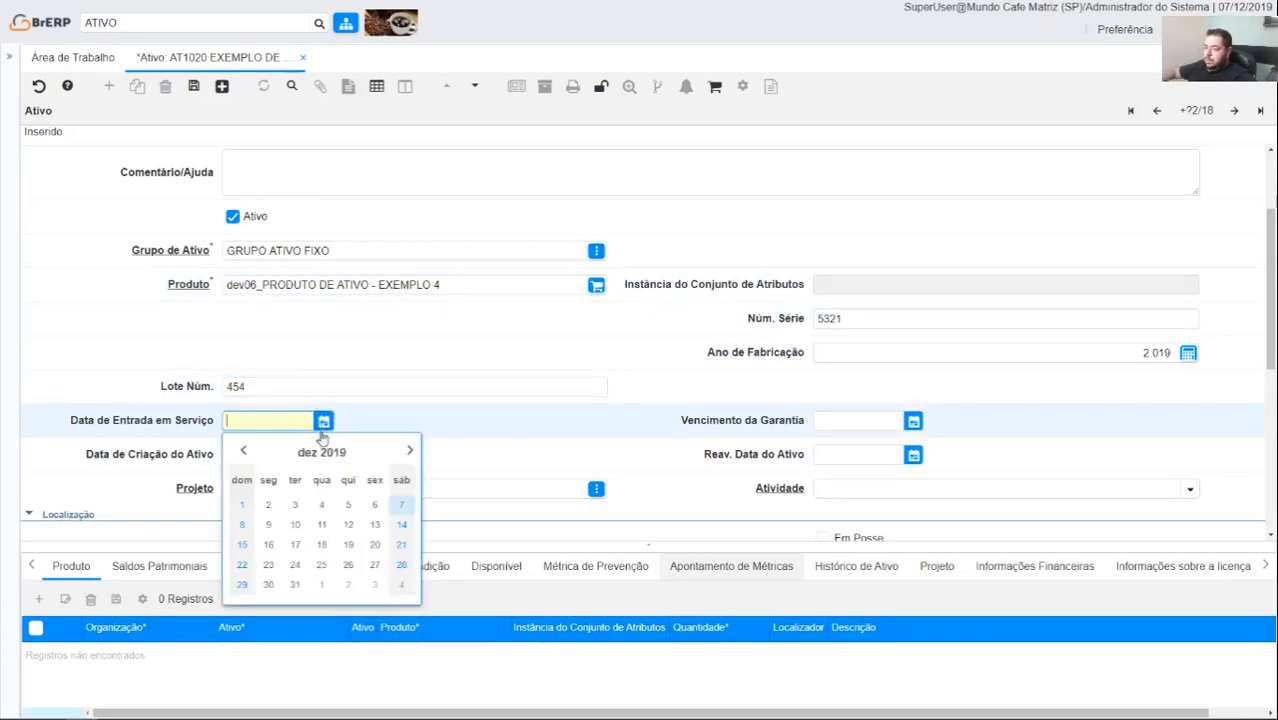
left_click(401, 504)
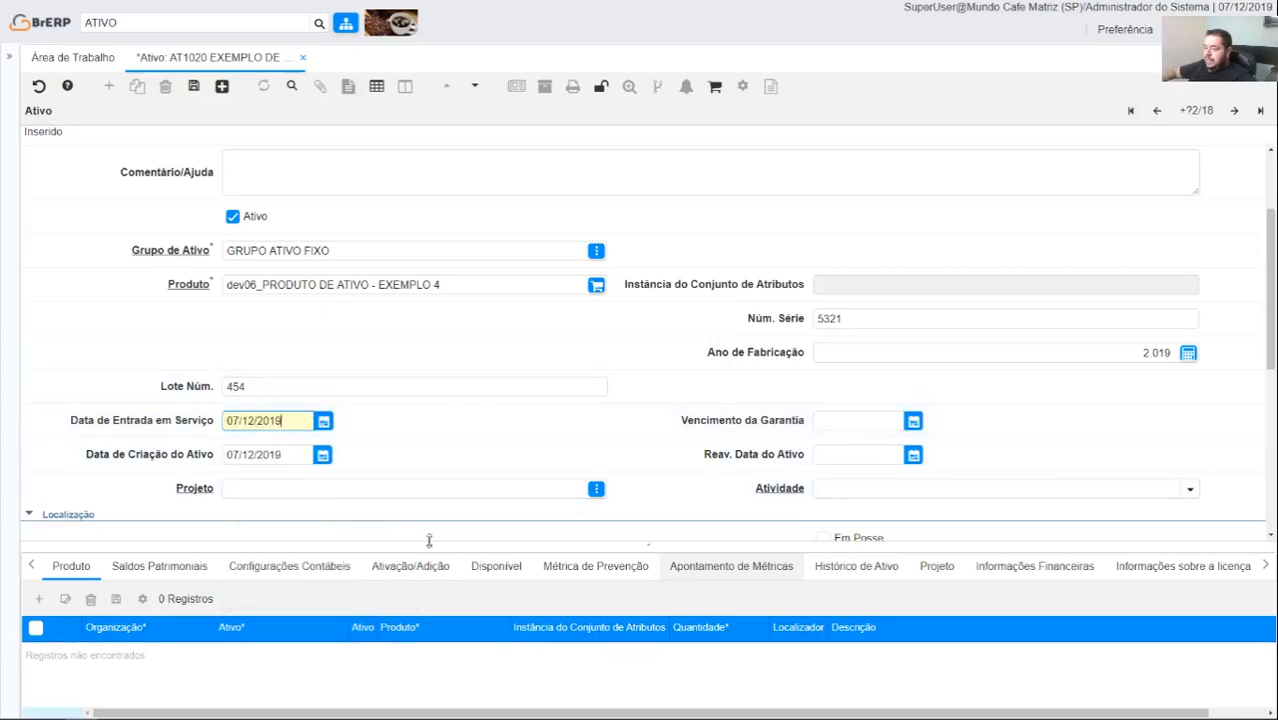
- Set the asset's Vencimento da Garantia to 28/02/2020
left_click(915, 425)
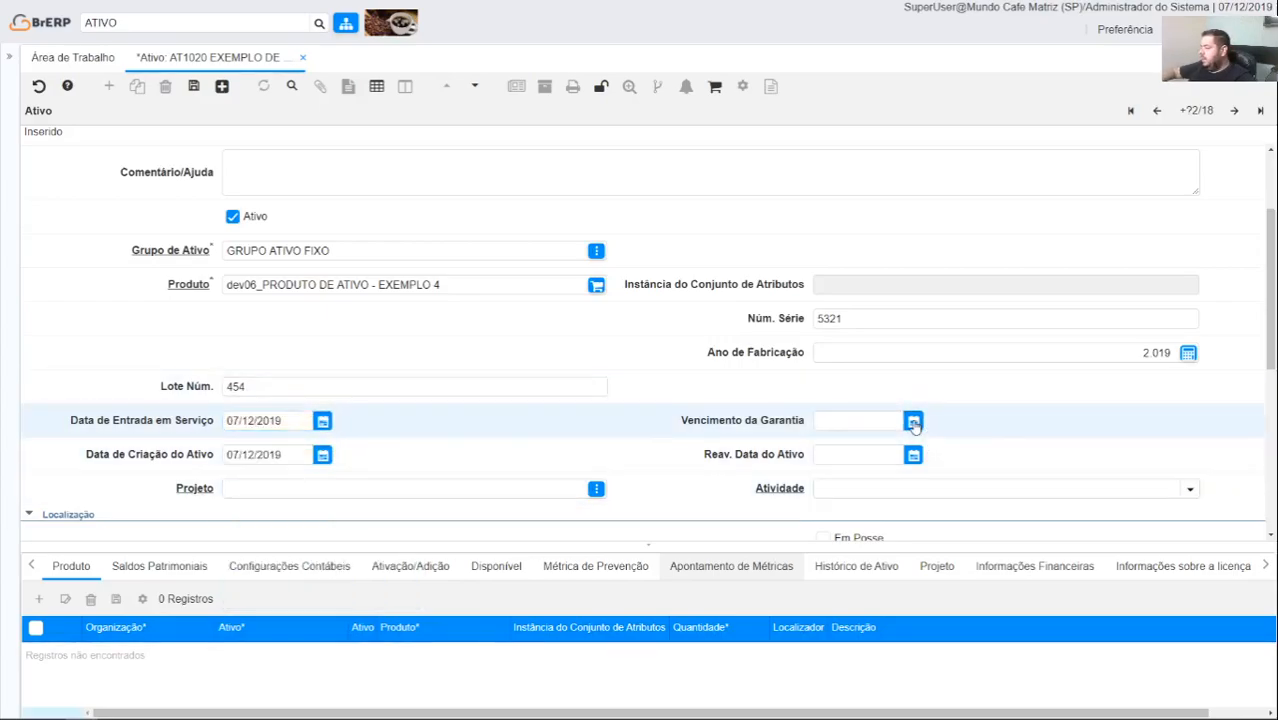
left_click(1001, 452)
left_click(1002, 452)
left_click(941, 584)
key("Tab")
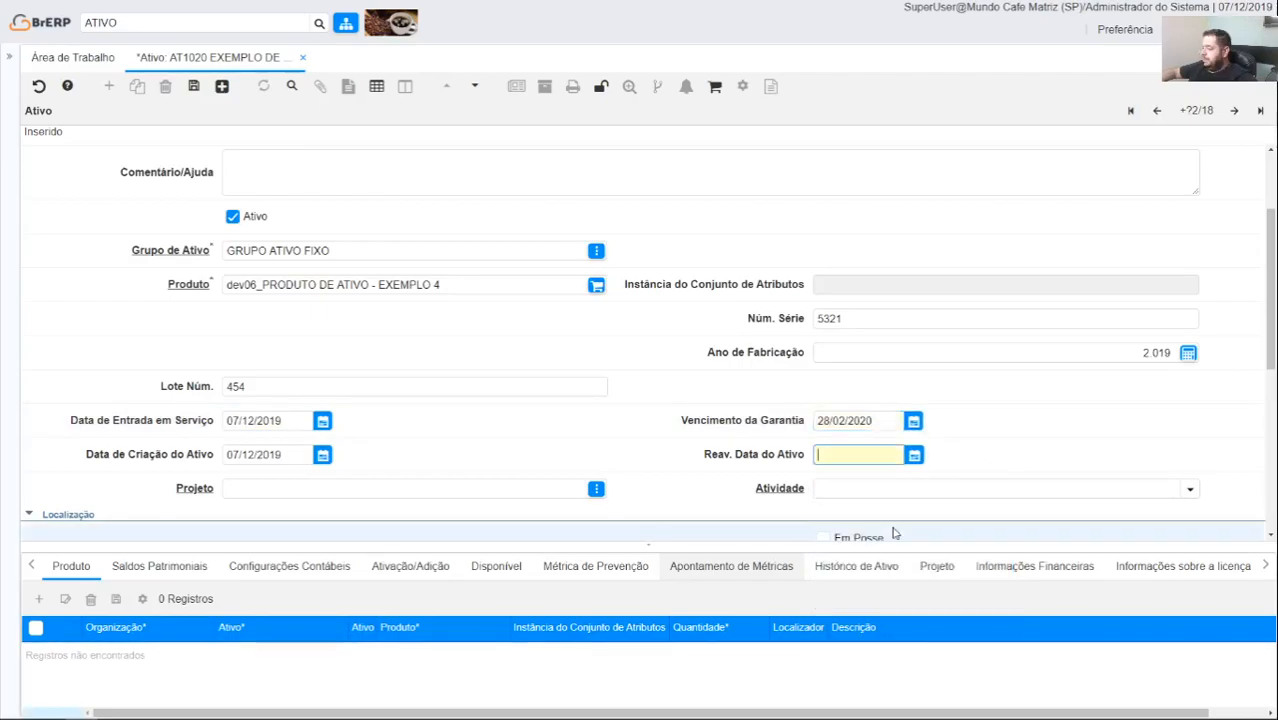
- Mark the asset as Em Posse in the Localização section, leaving Reav. Data do Ativo, Projeto and Atividade blank
scroll(502, 451, "down", 2)
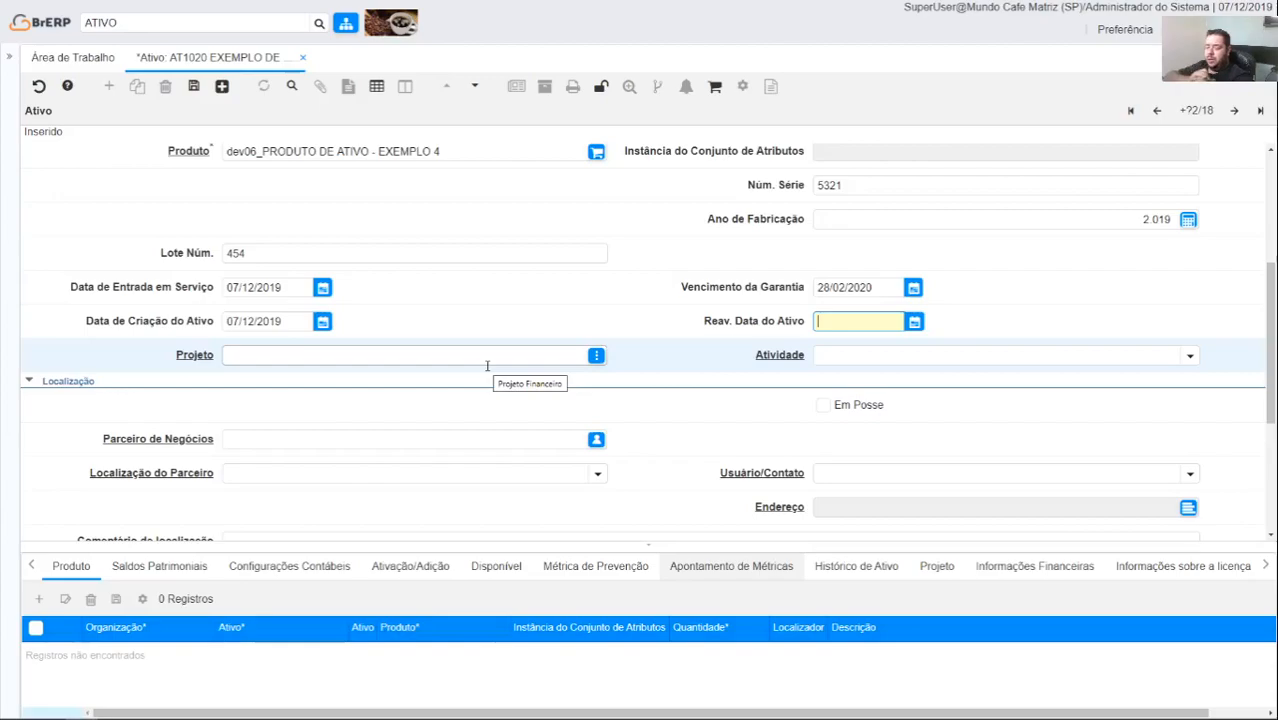
scroll(560, 375, "down", 1)
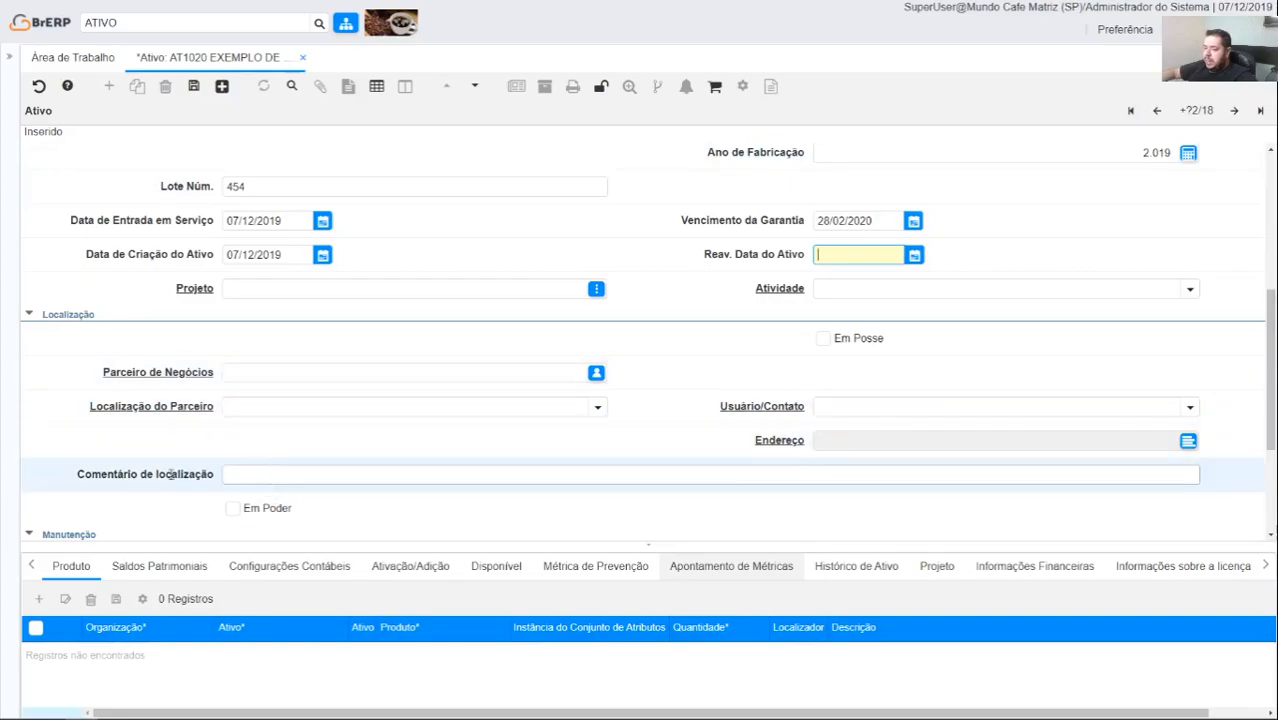
scroll(590, 428, "down", 1)
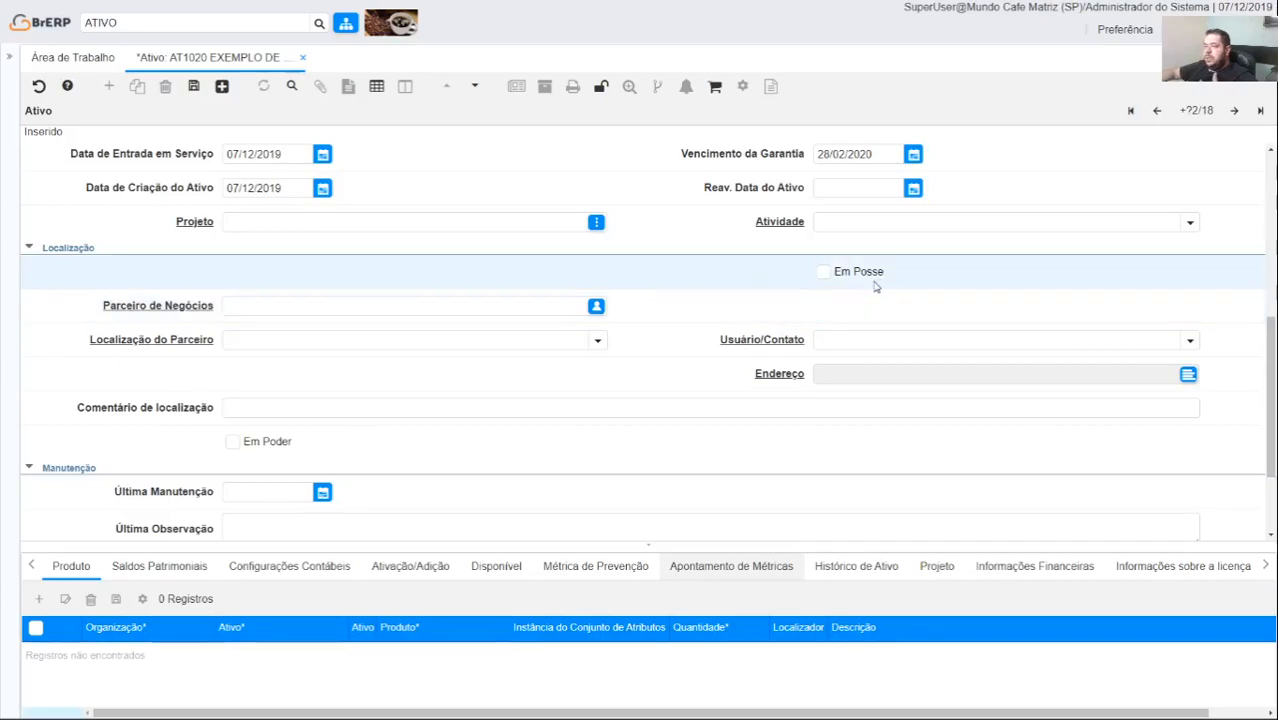
left_click(823, 274)
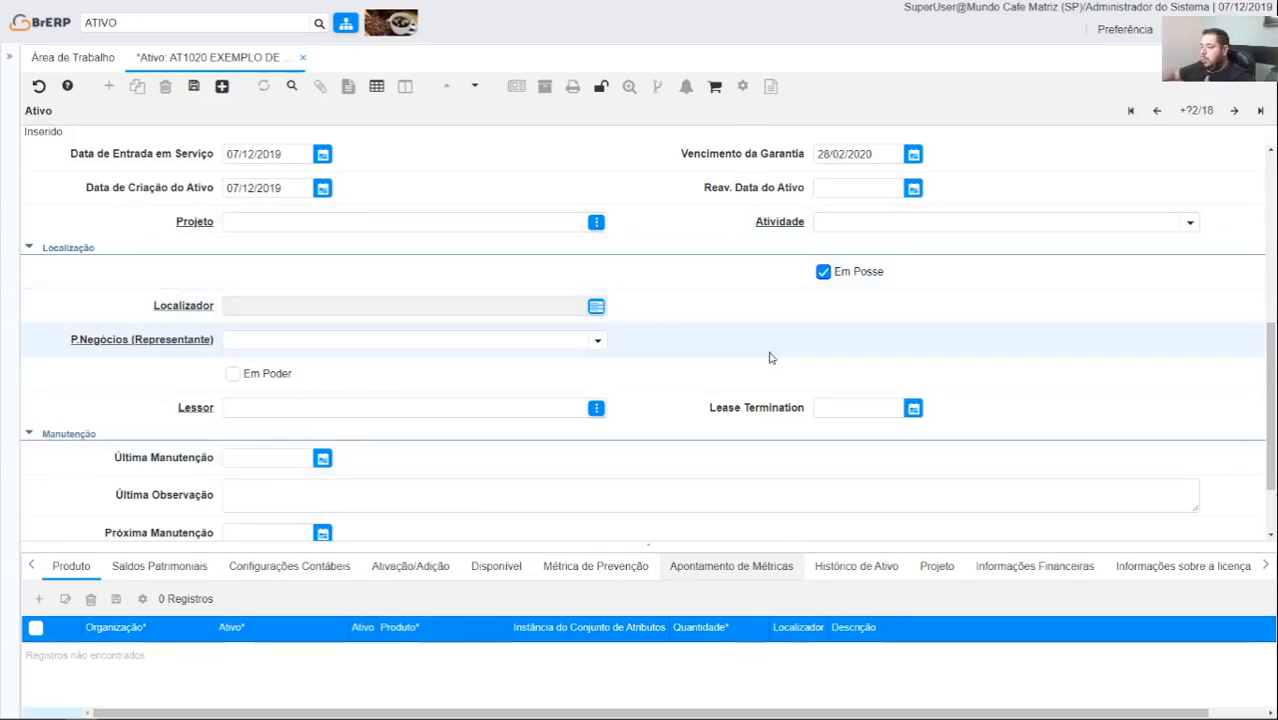
- Search the system menu for TIPO and open the Tipo de Documento window
left_click(141, 20)
double_click(141, 18)
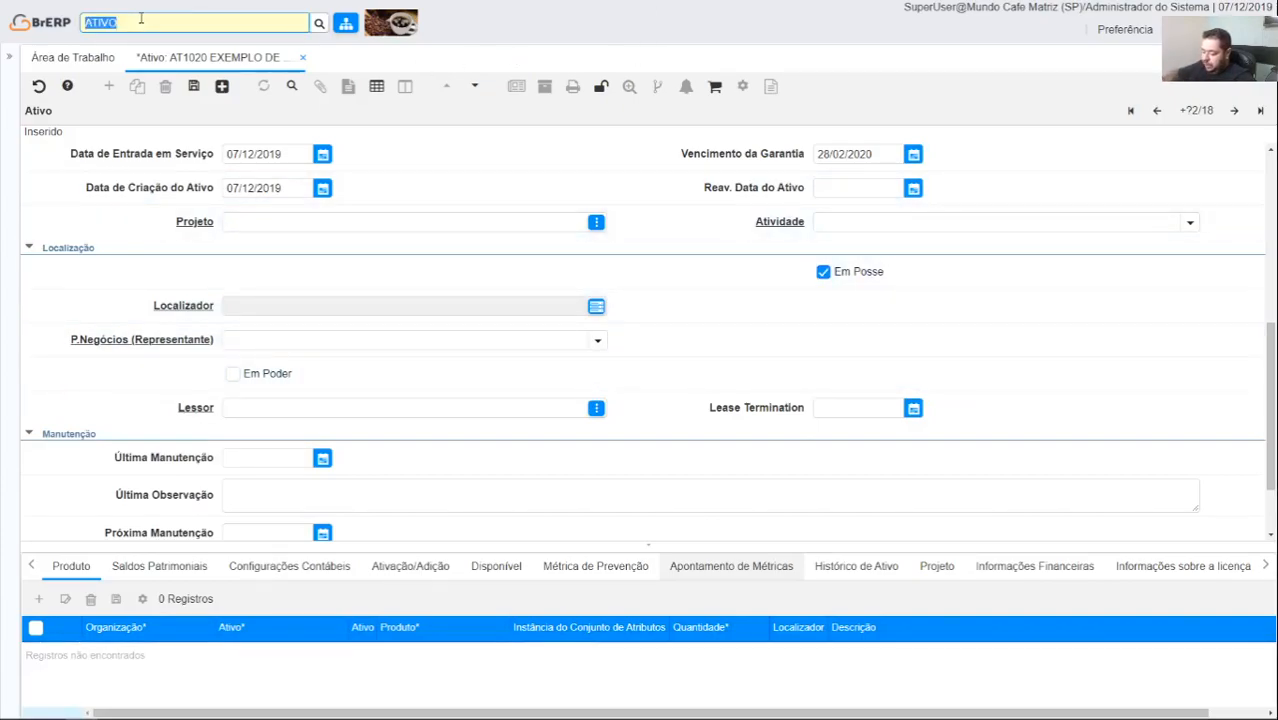
type("FATURA")
key("BackSpace")
key("BackSpace")
key("BackSpace")
key("BackSpace")
key("BackSpace")
key("BackSpace")
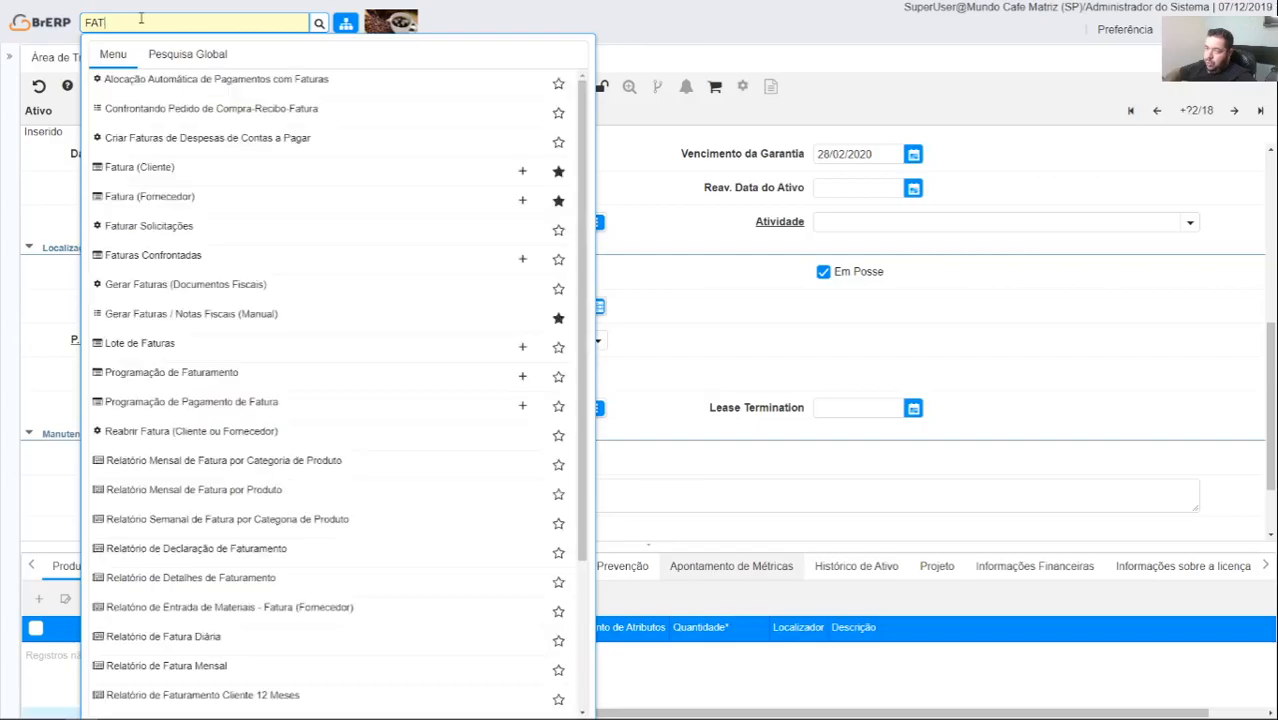
type("TIPO")
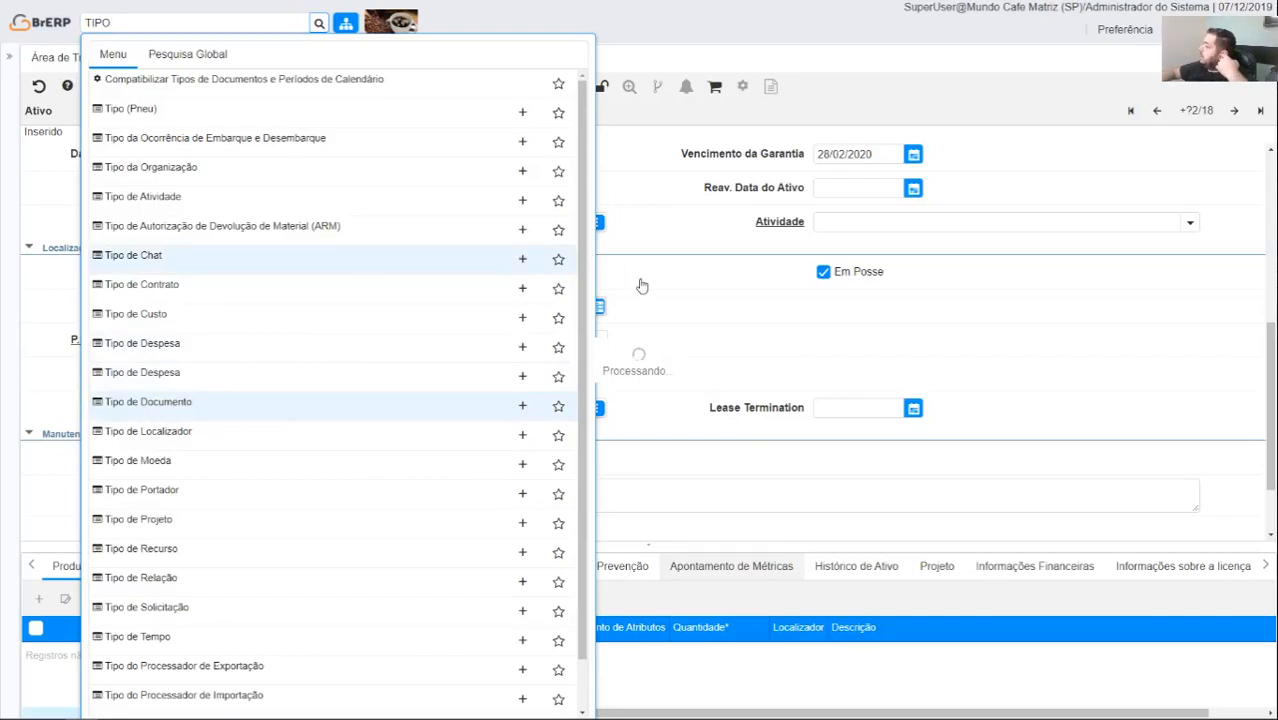
left_click(768, 102)
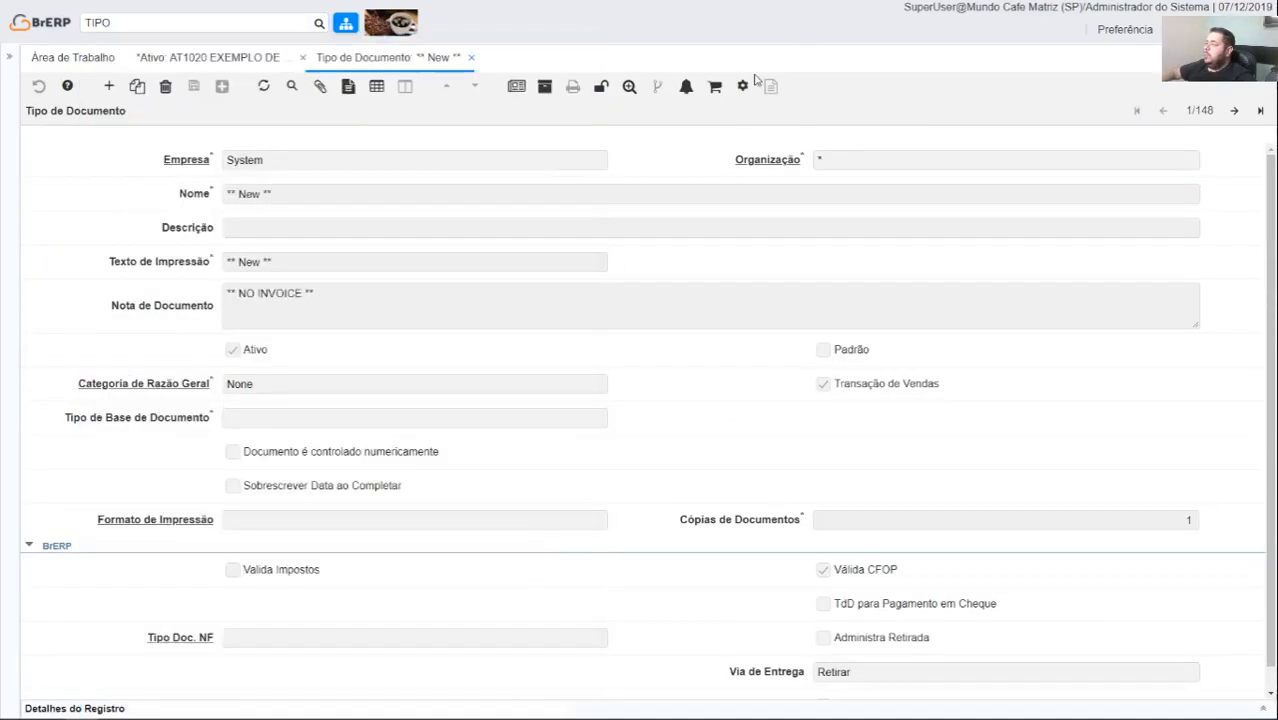
- Filter the document types to those whose Tipo de Base de Documento is Fatura AR
left_click(291, 87)
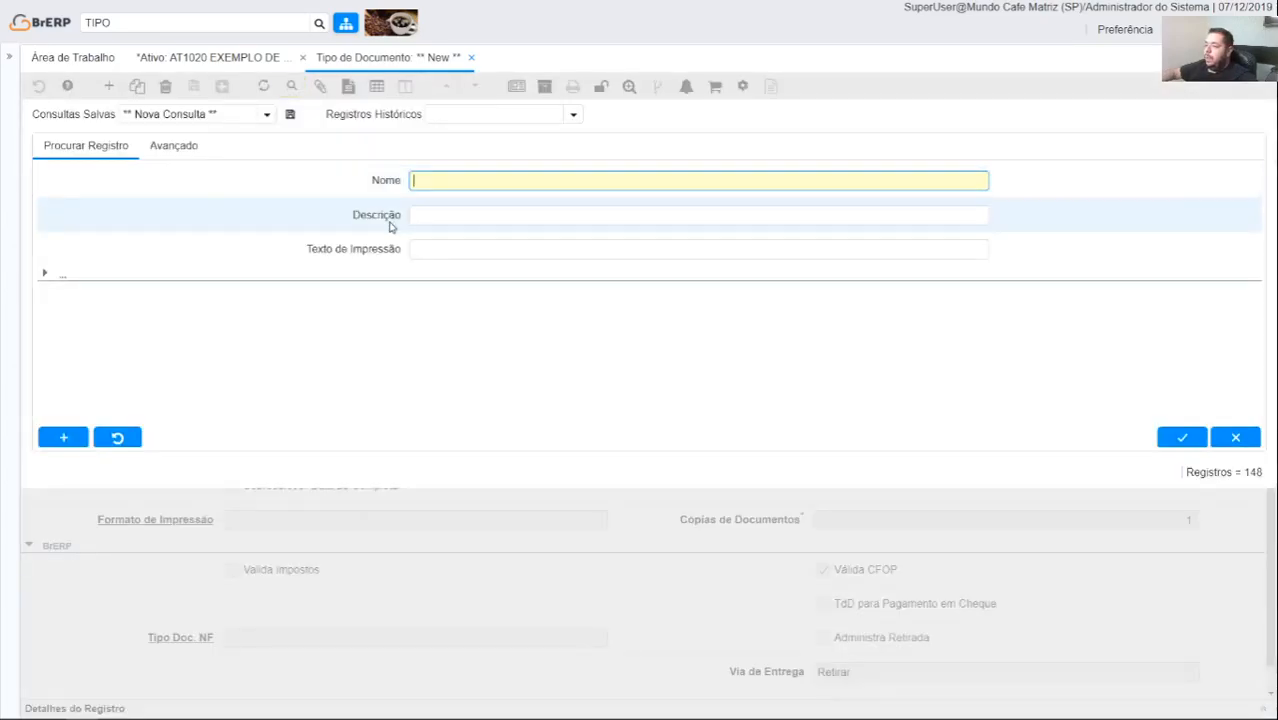
left_click(45, 273)
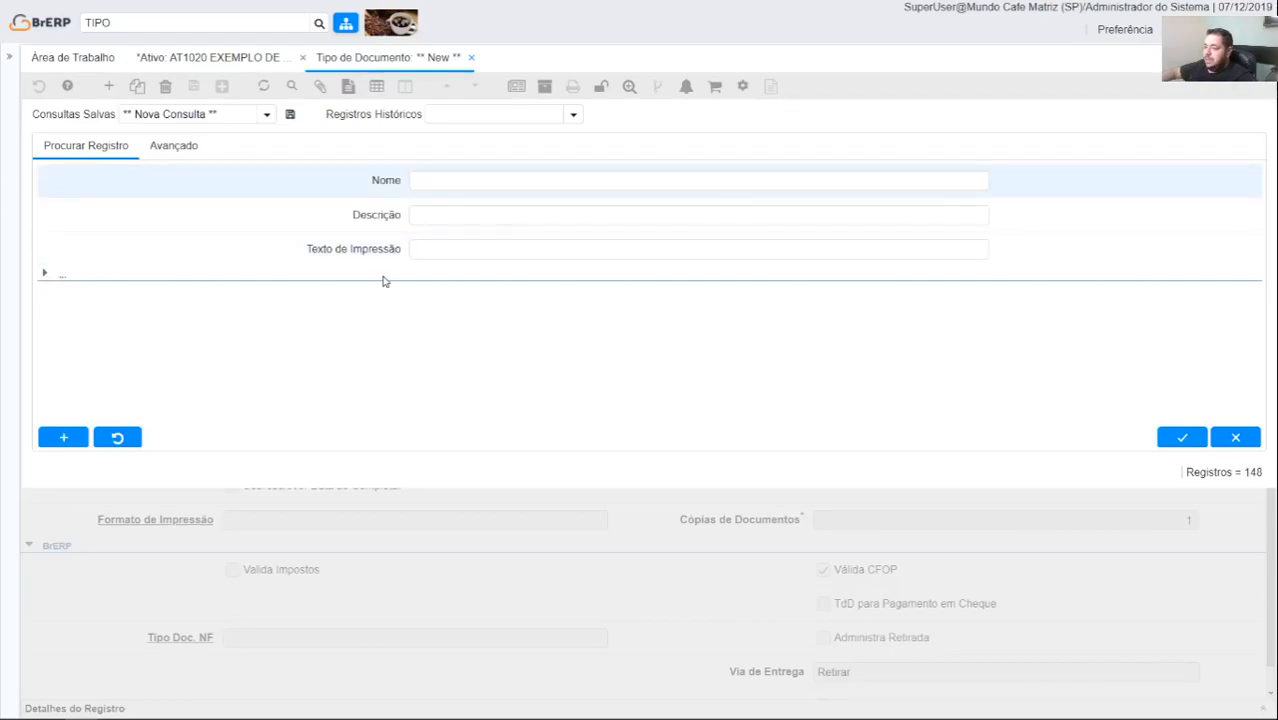
scroll(385, 281, "down", 3)
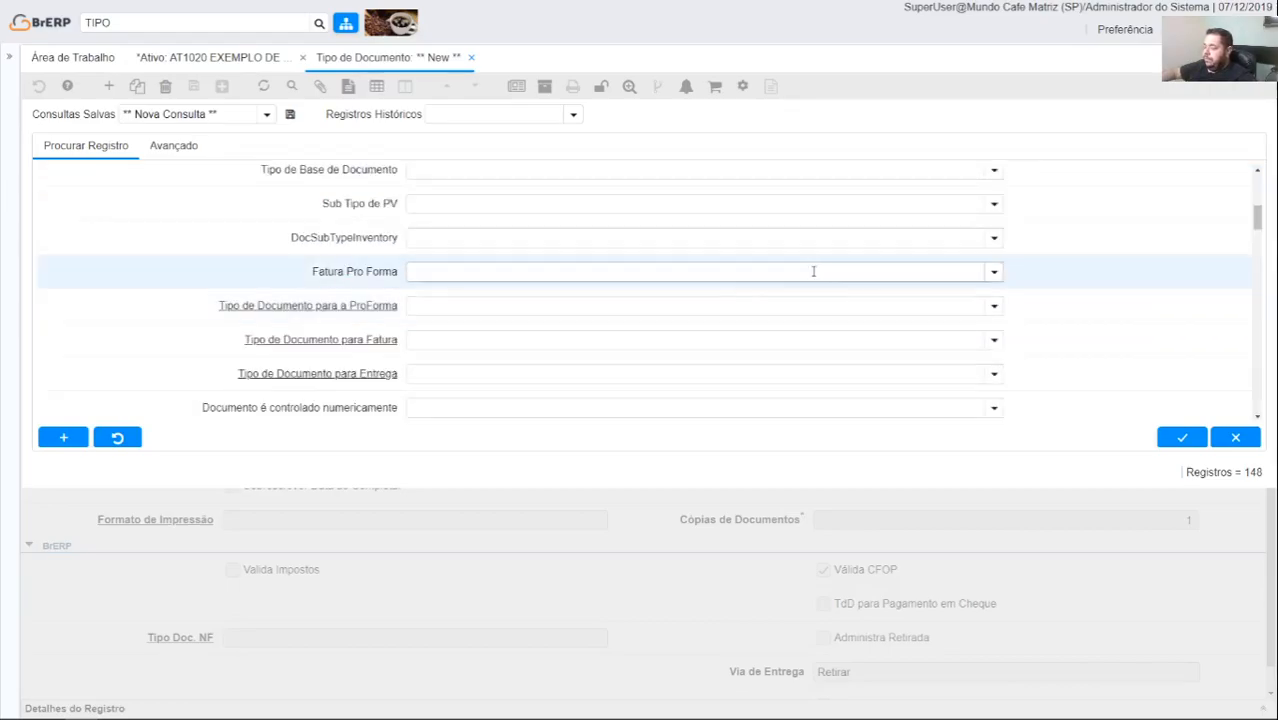
scroll(1045, 268, "up", 2)
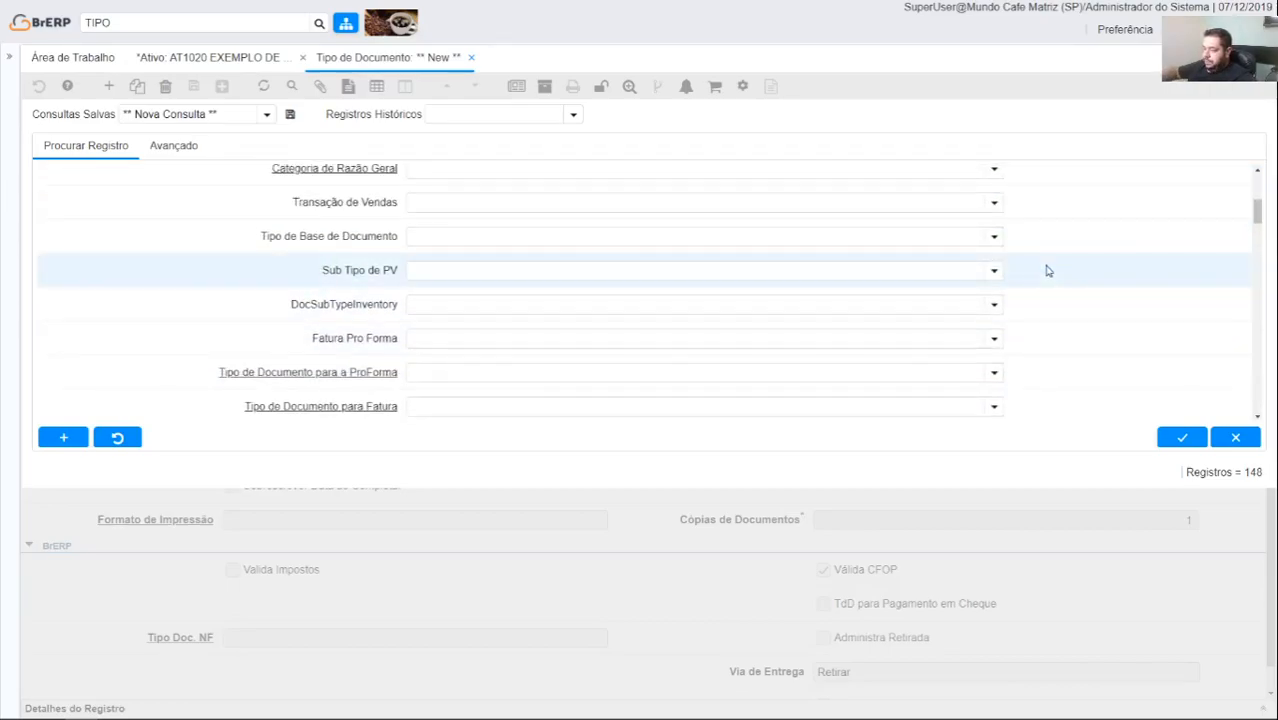
key("ctrl+f")
type("BASE")
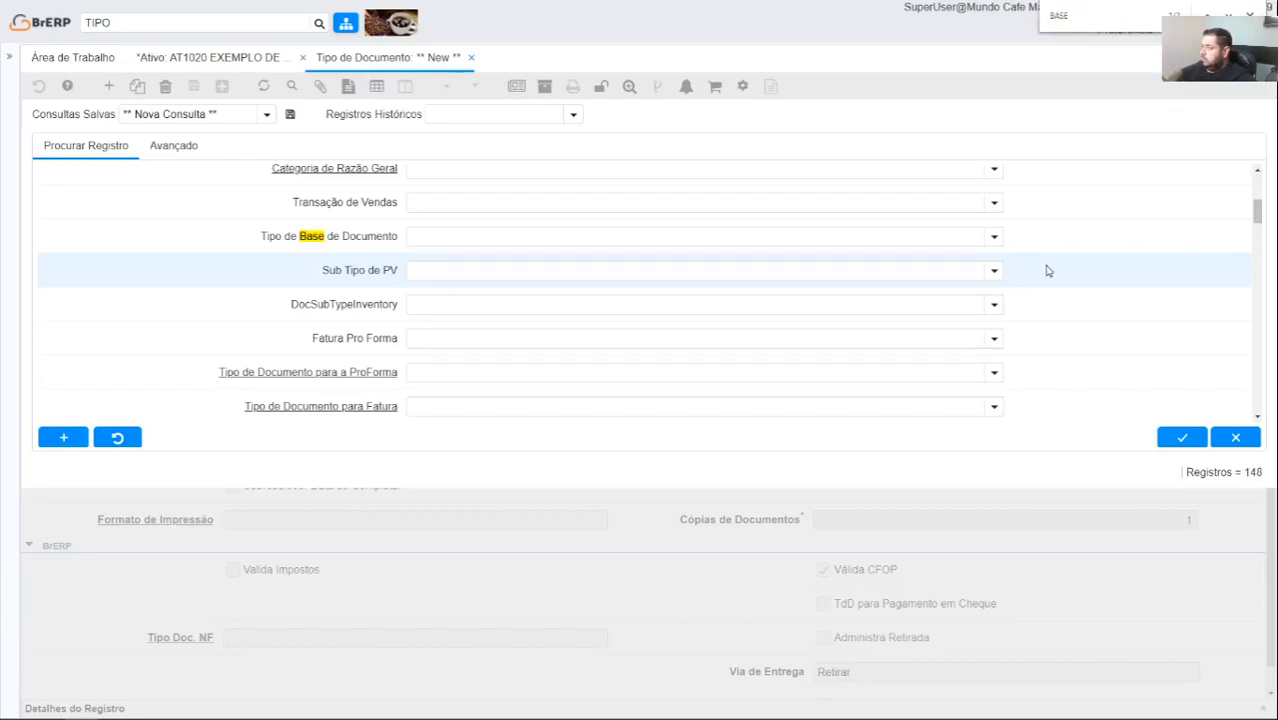
left_click(955, 238)
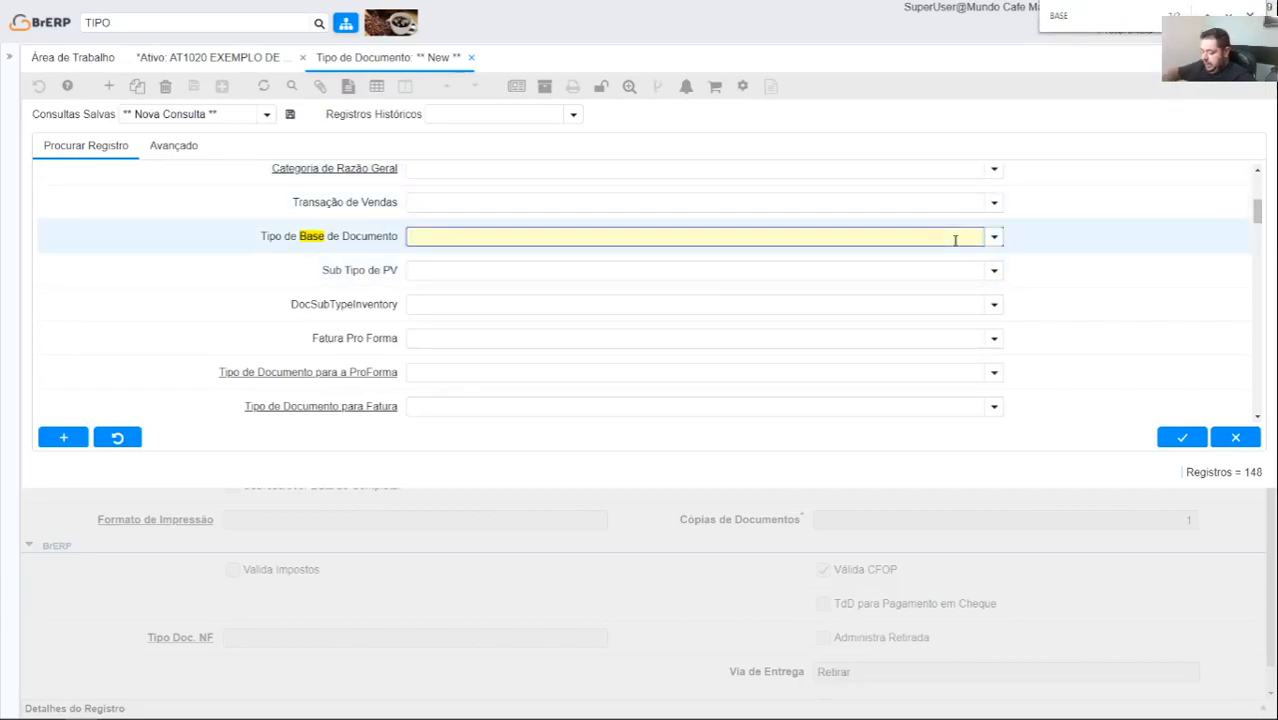
type("Fatura")
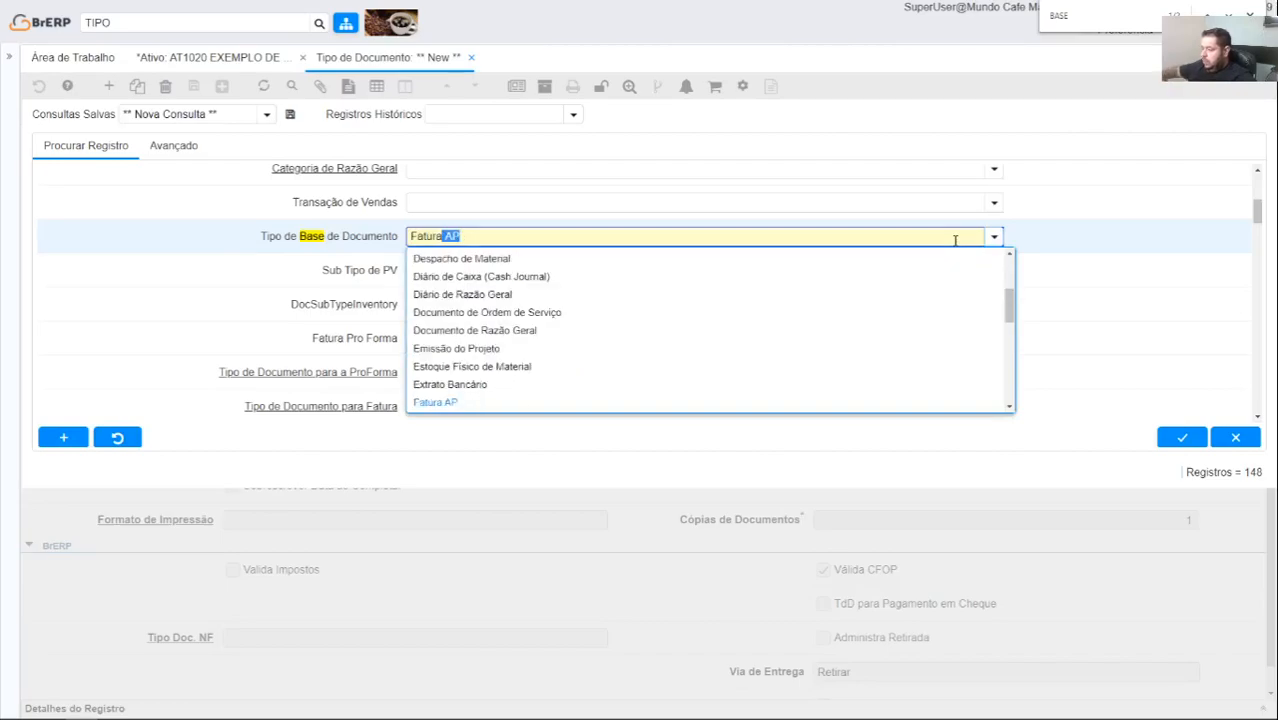
type(" AR")
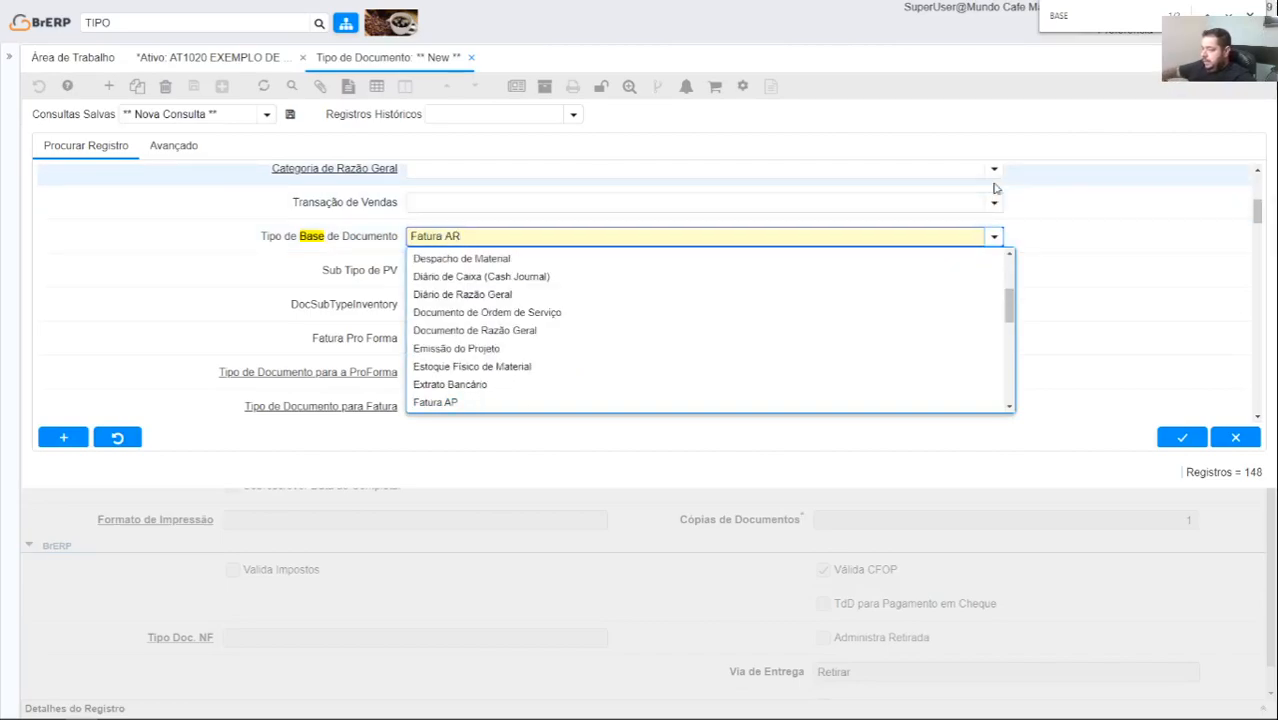
key("Tab")
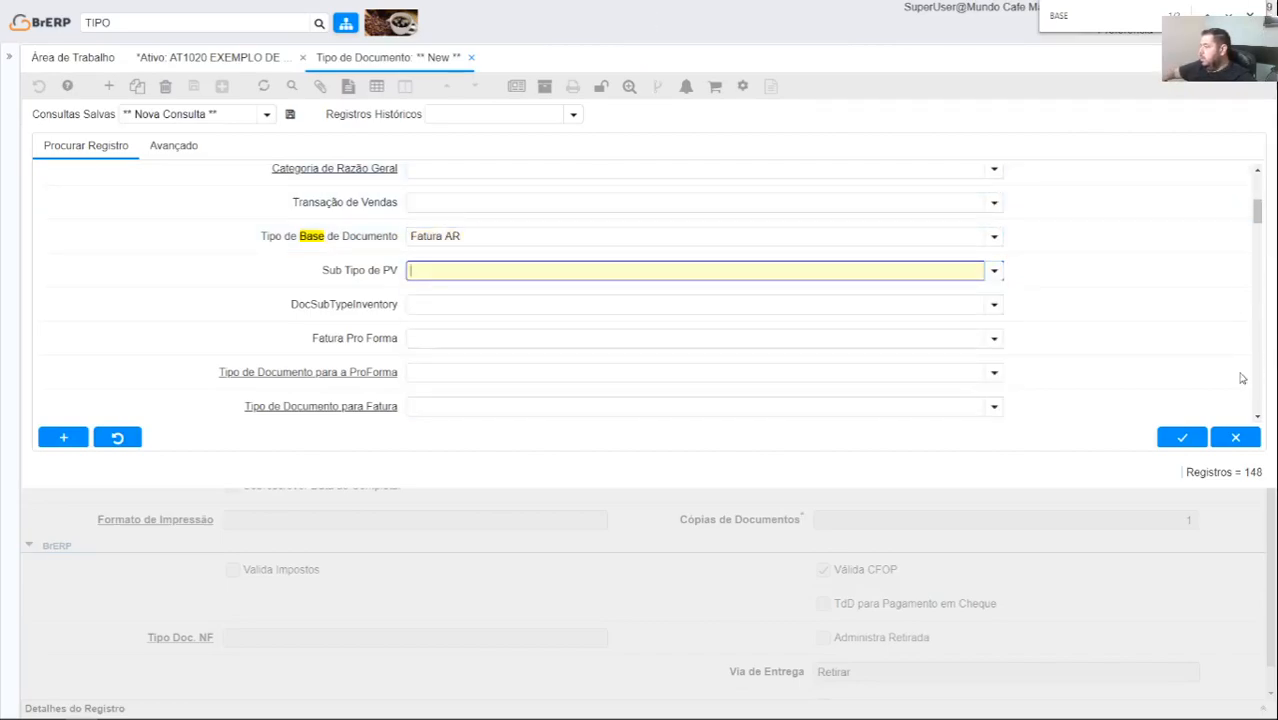
left_click(1174, 440)
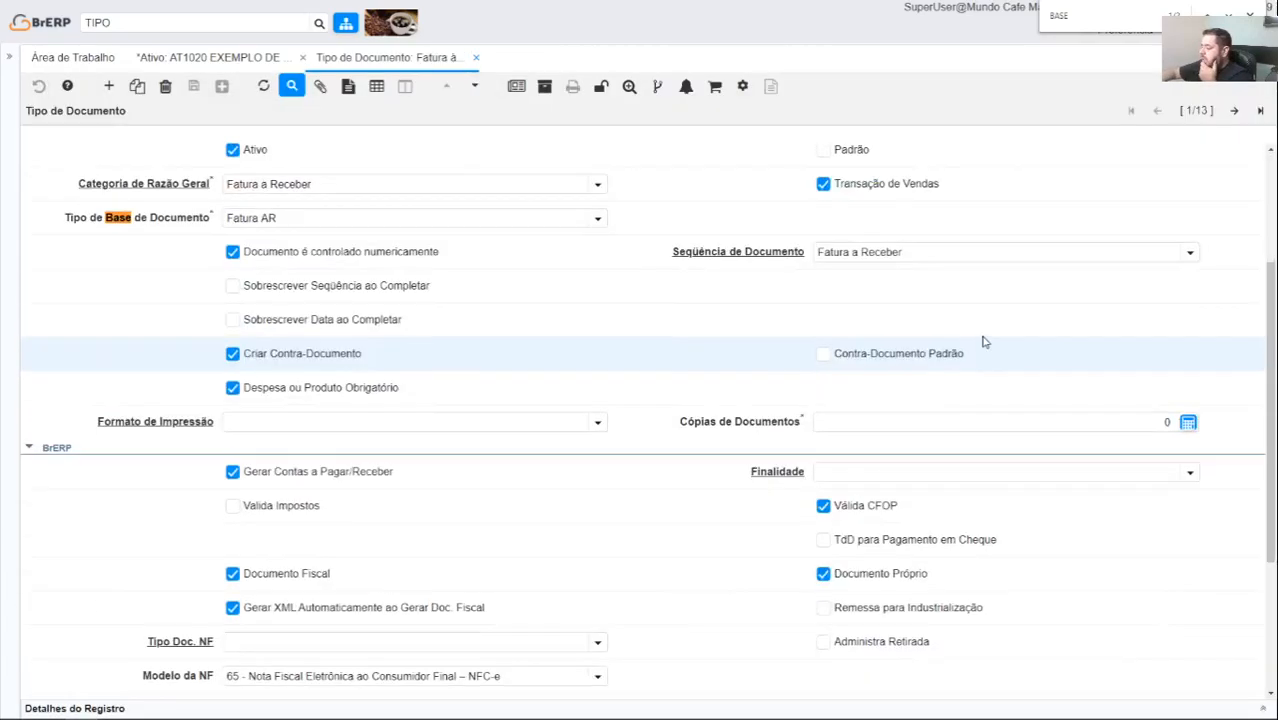
- Enable Baixar Ativo on the Fatura à Receber - (NFC-e) document type, and close Tipo de Documento without saving
scroll(983, 342, "down", 3)
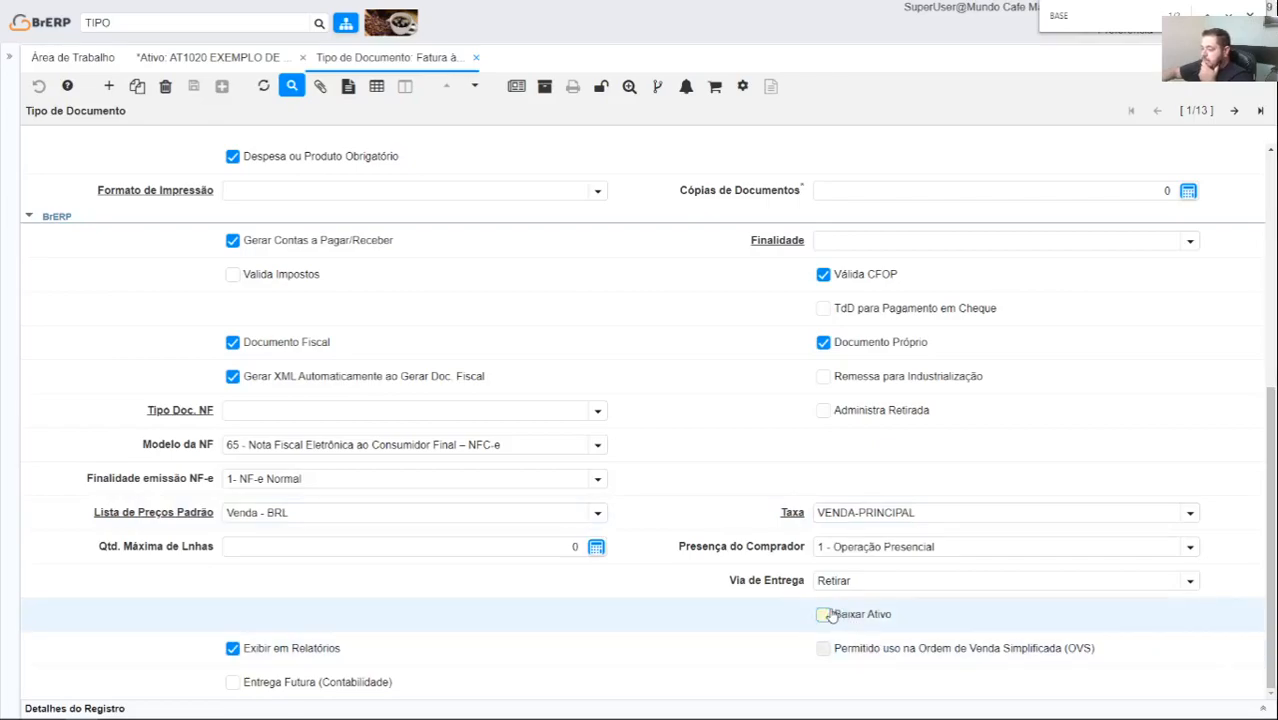
left_click(823, 616)
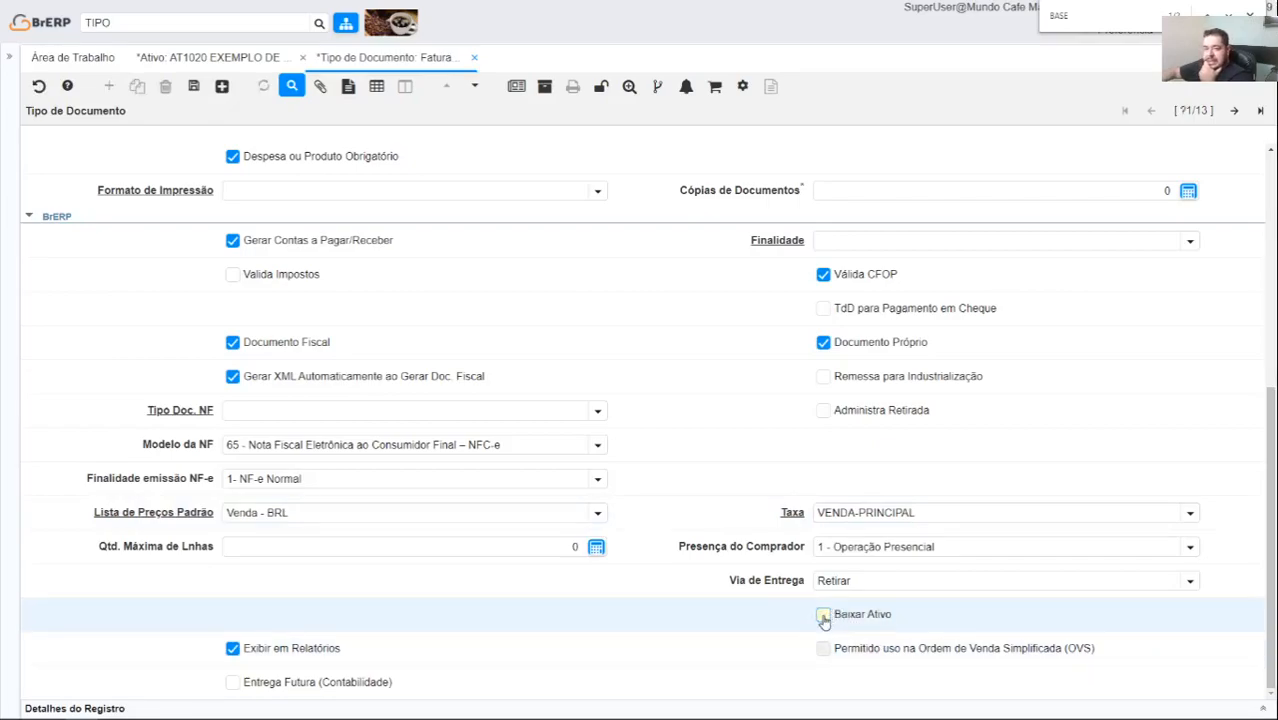
left_click(823, 616)
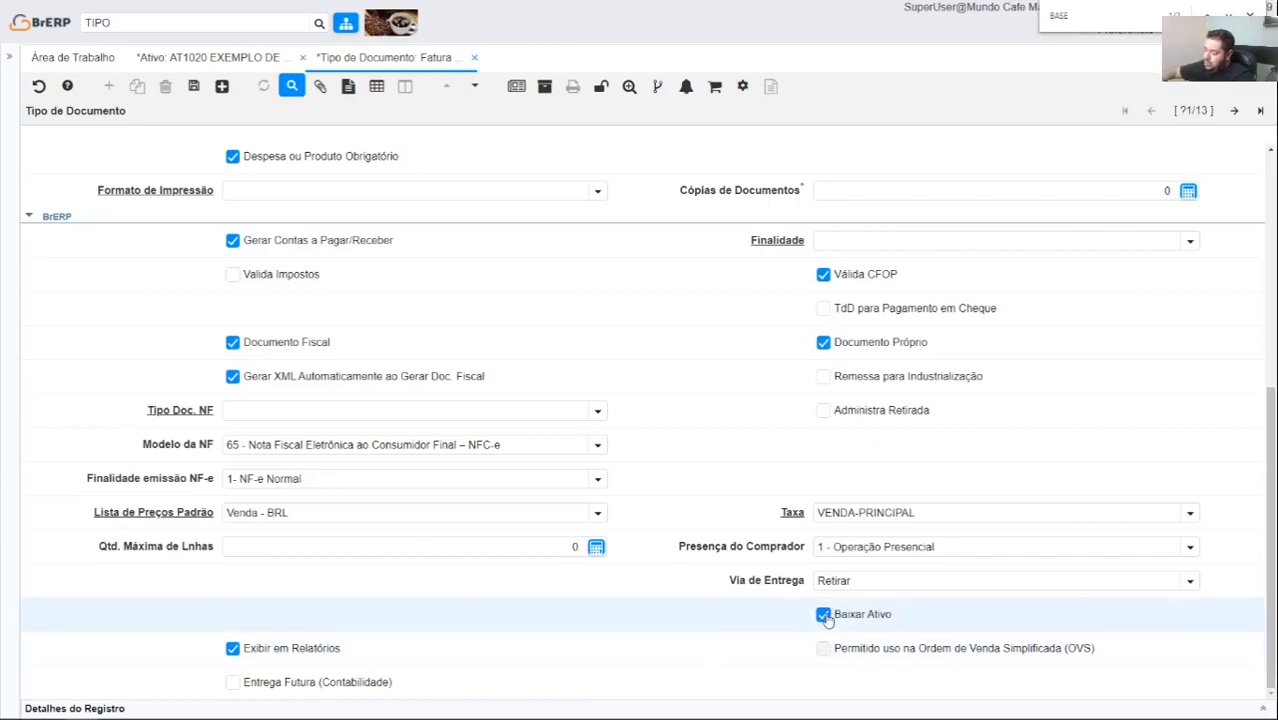
left_click(474, 57)
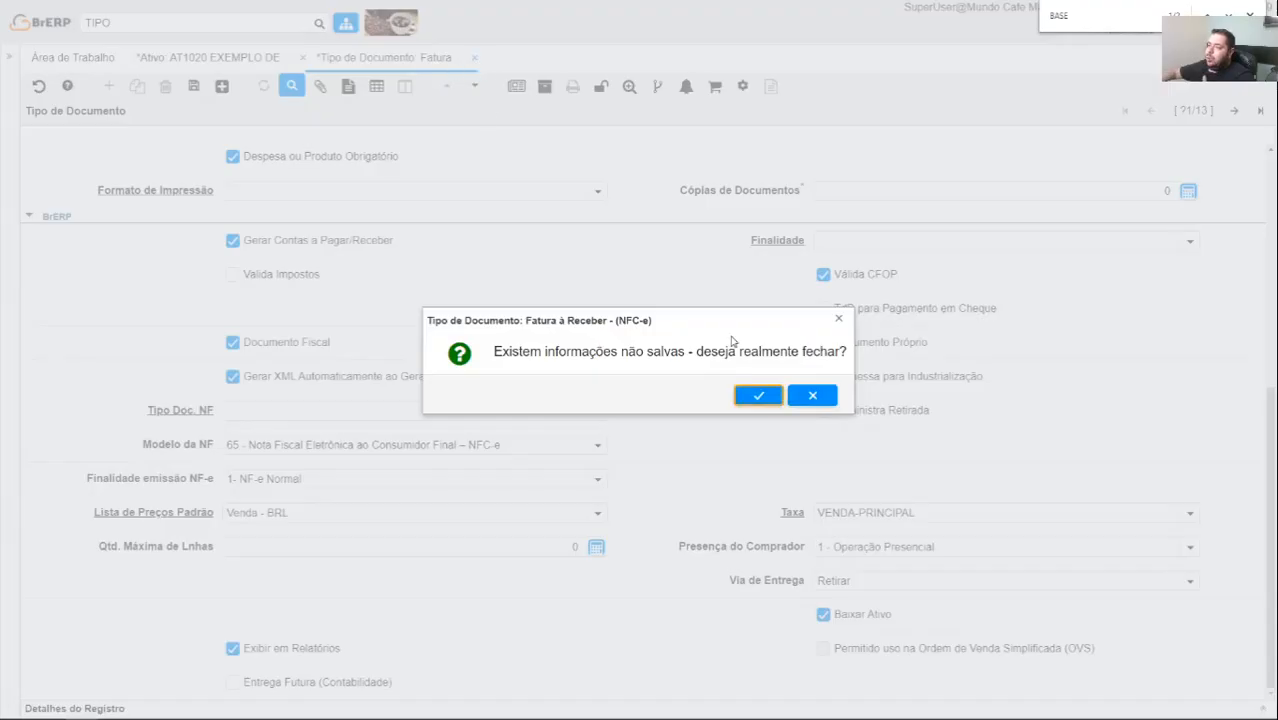
left_click(760, 395)
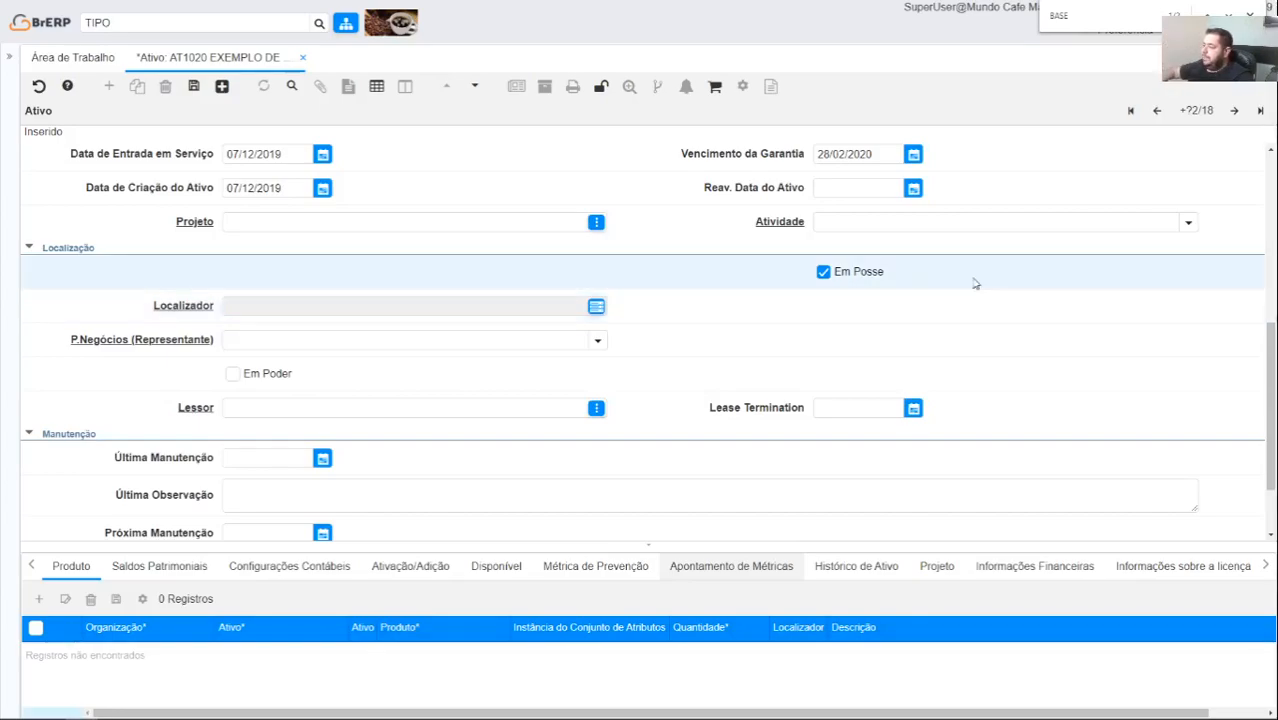
- Clear the Em Posse option in the asset's Localização section
left_click(860, 271)
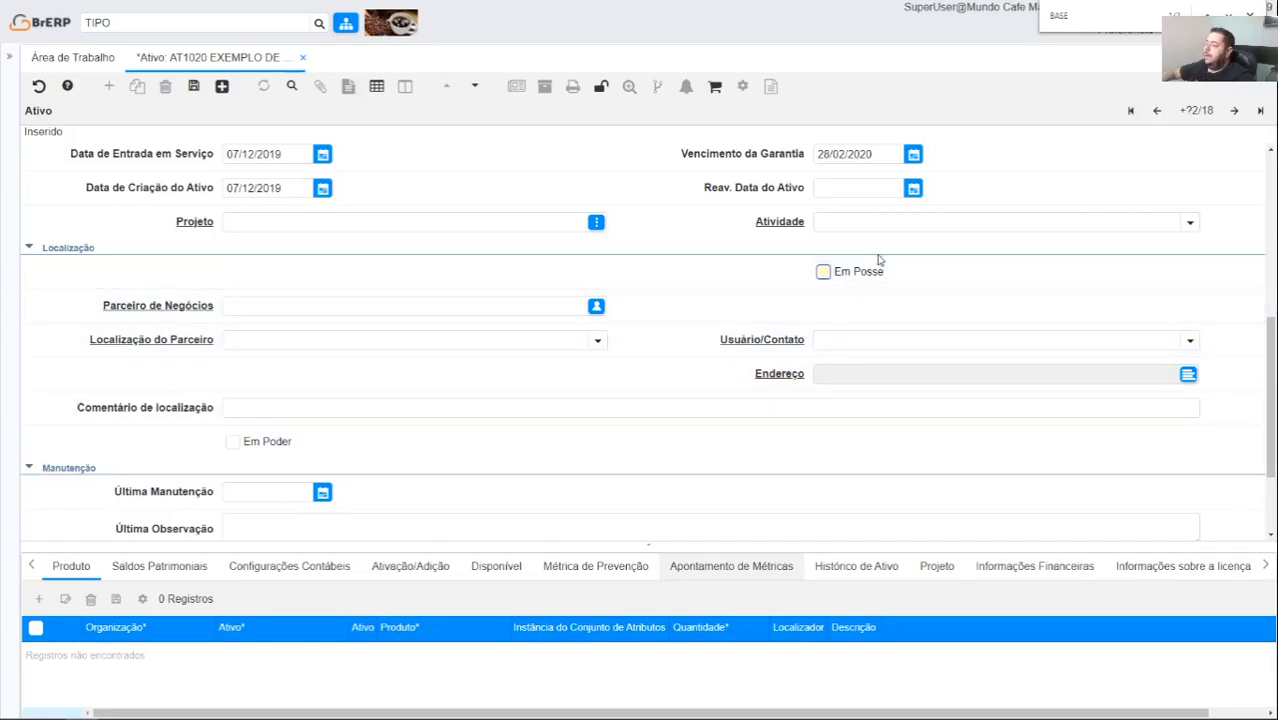
- Enable Em Posse in the asset's Localização section and show the asset's Histórico de Ativo records
left_click(823, 272)
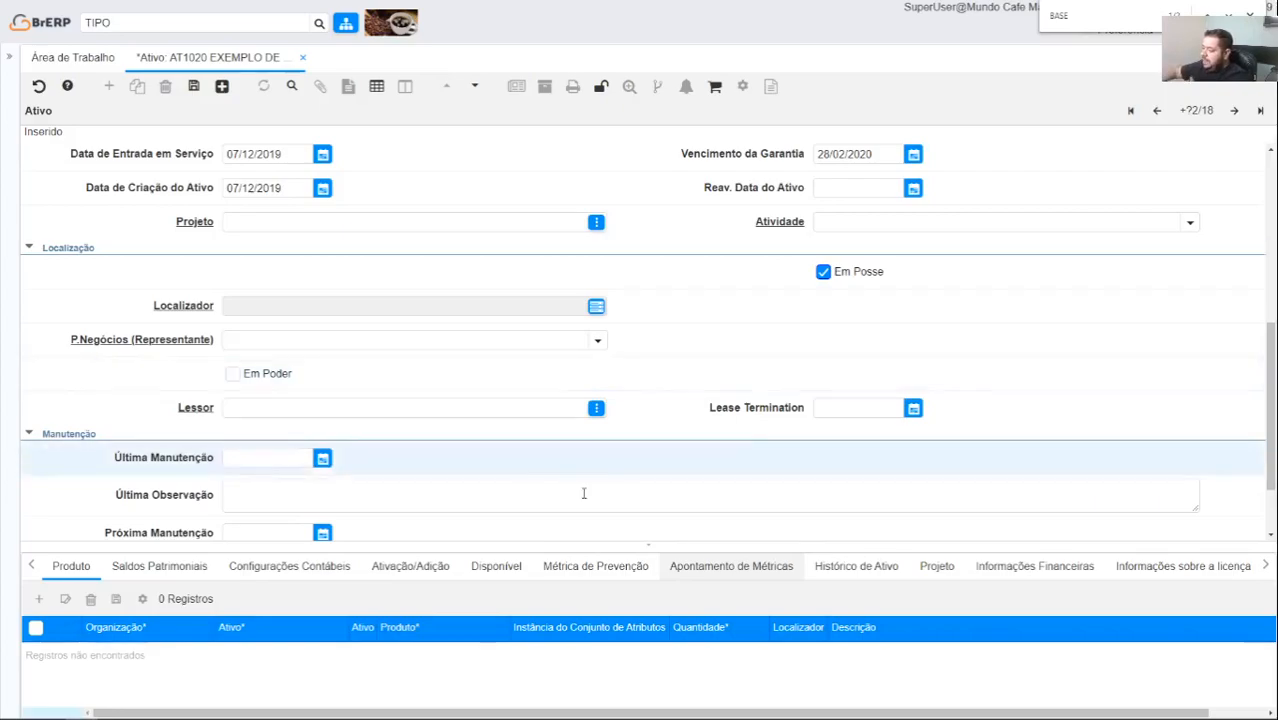
left_click(882, 570)
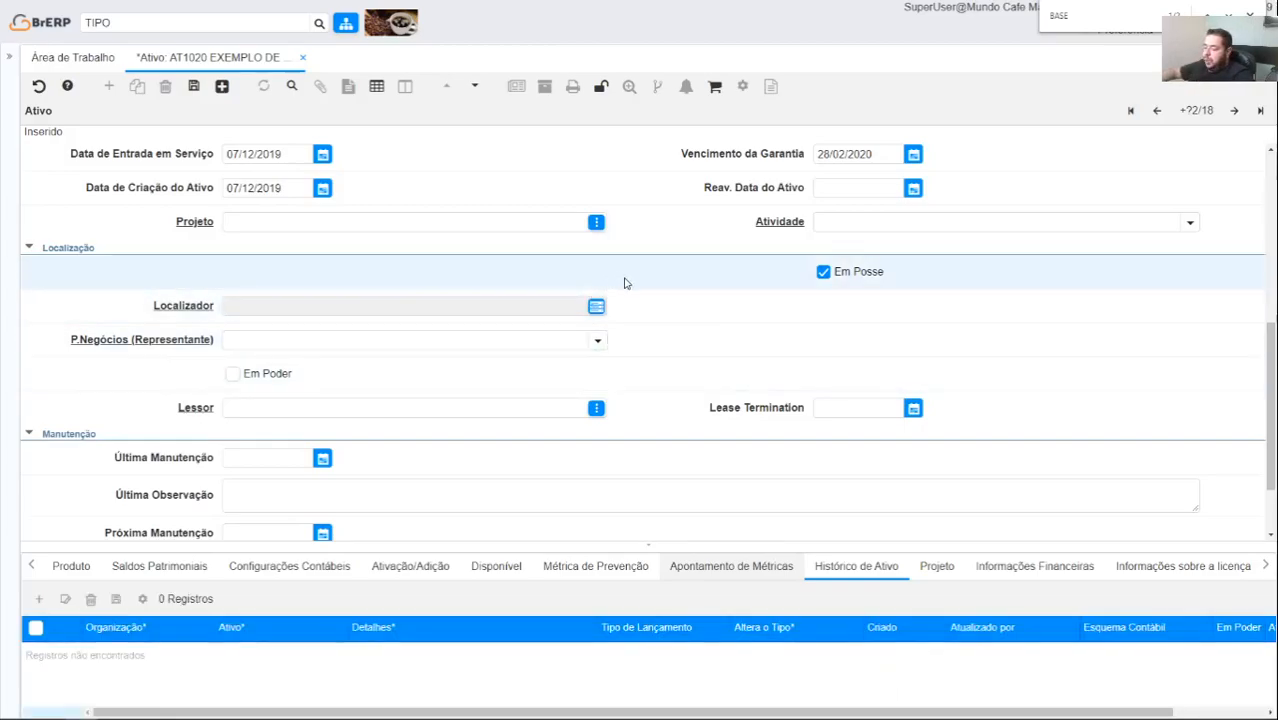
- Toggle the asset's Em Poder option on and off to compare the Ativo Fixo section with the Lessor and Lease Termination fields
left_click(236, 374)
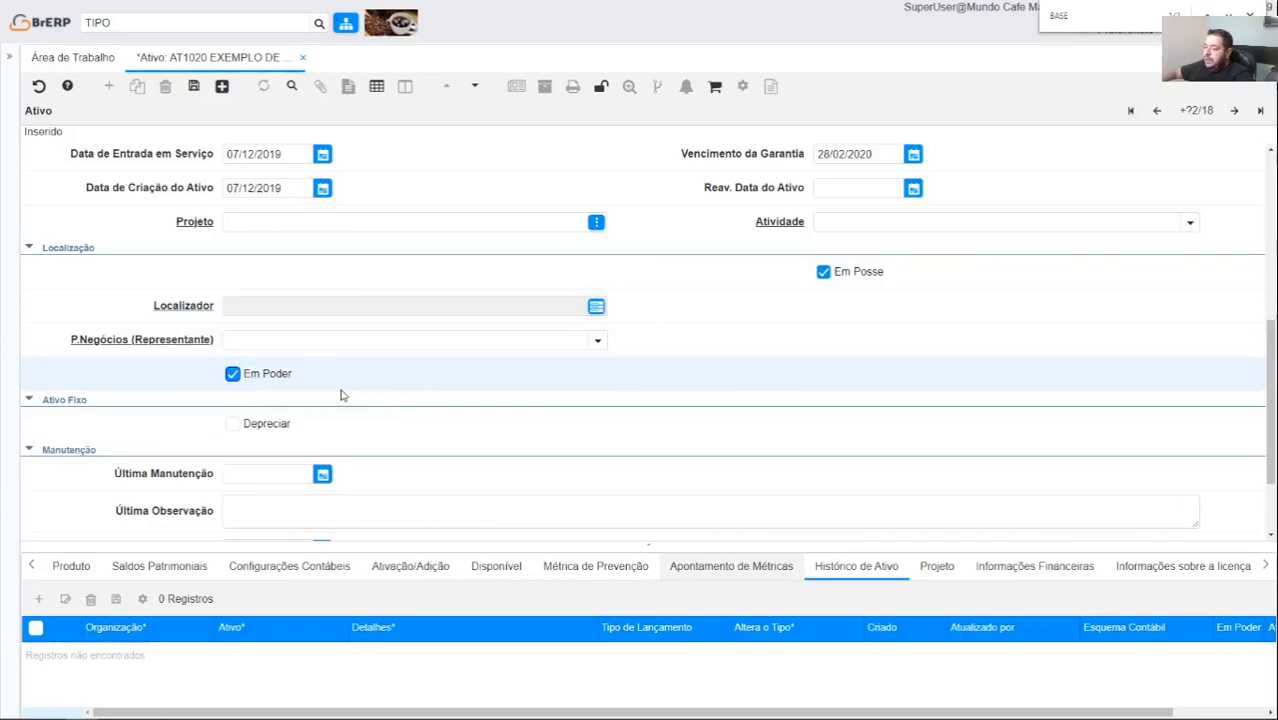
left_click(233, 375)
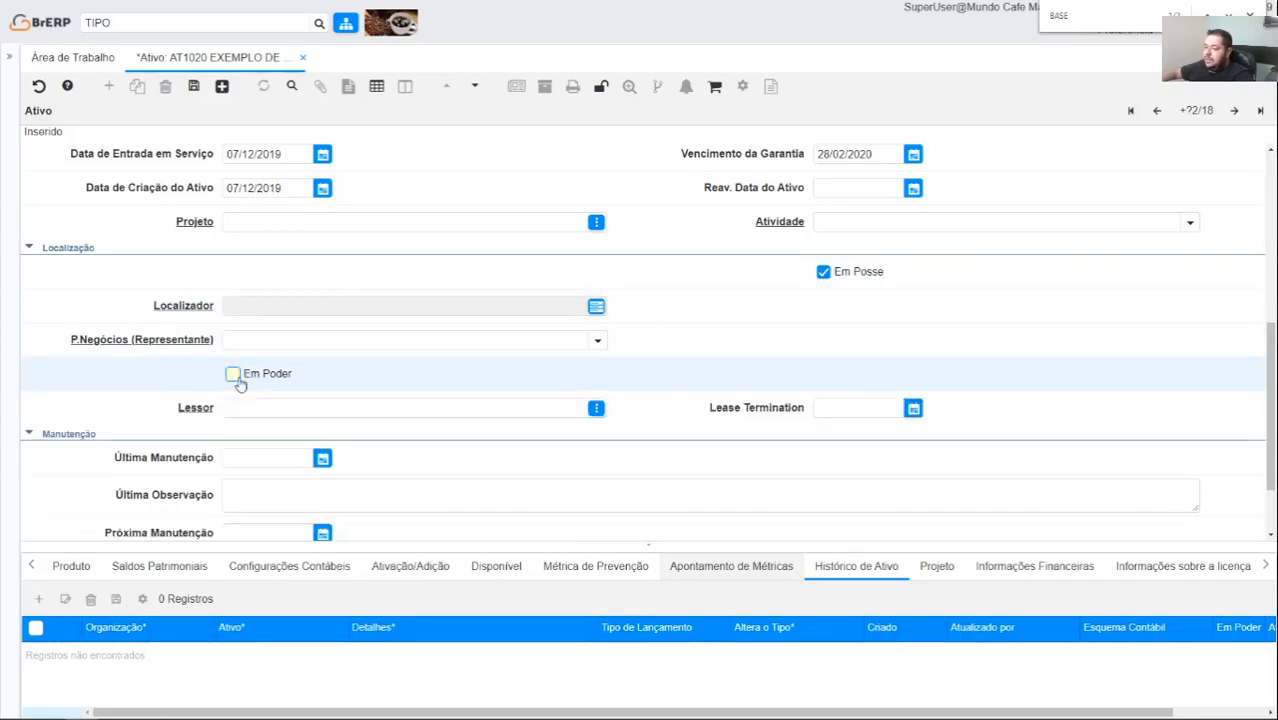
left_click(234, 375)
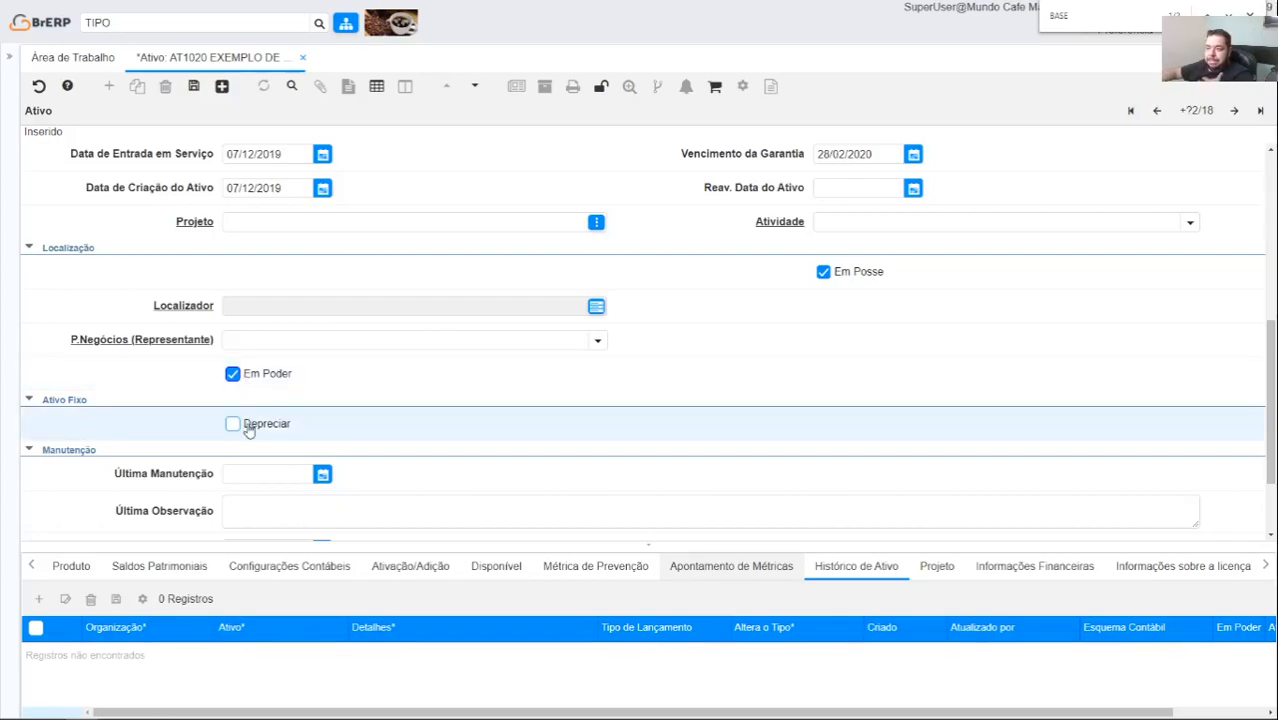
left_click(246, 422)
left_click(250, 424)
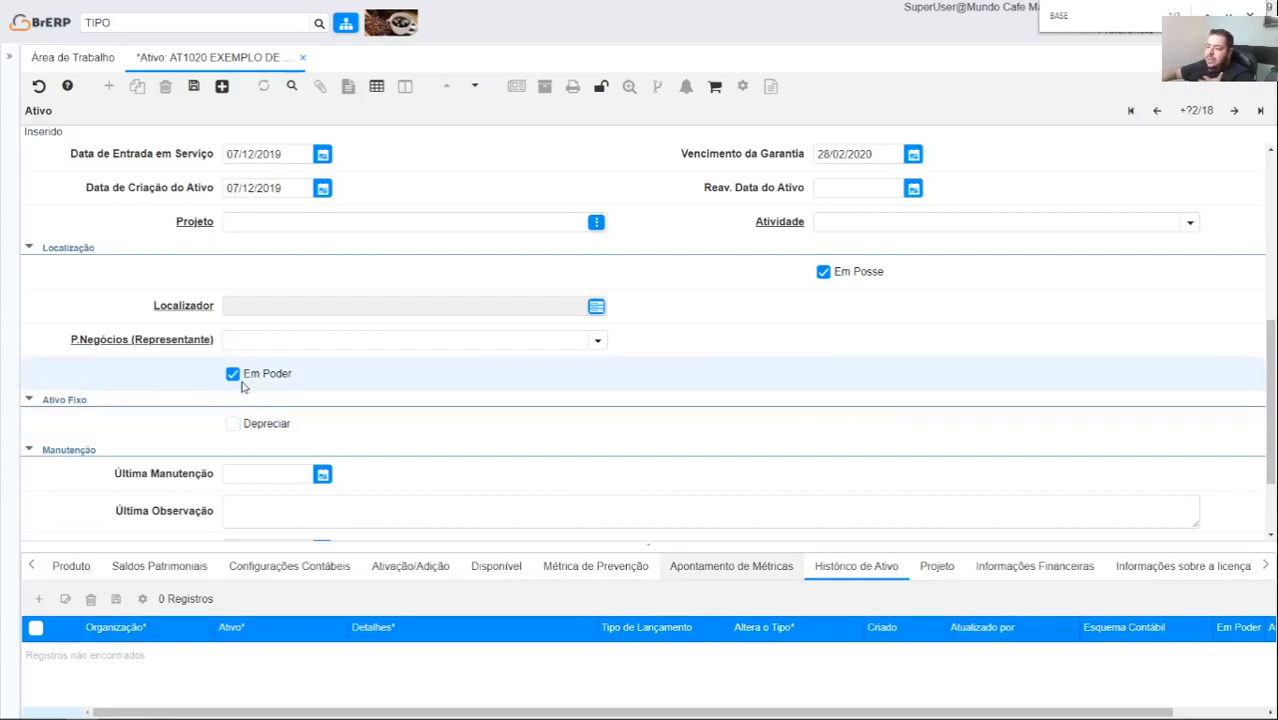
left_click(236, 377)
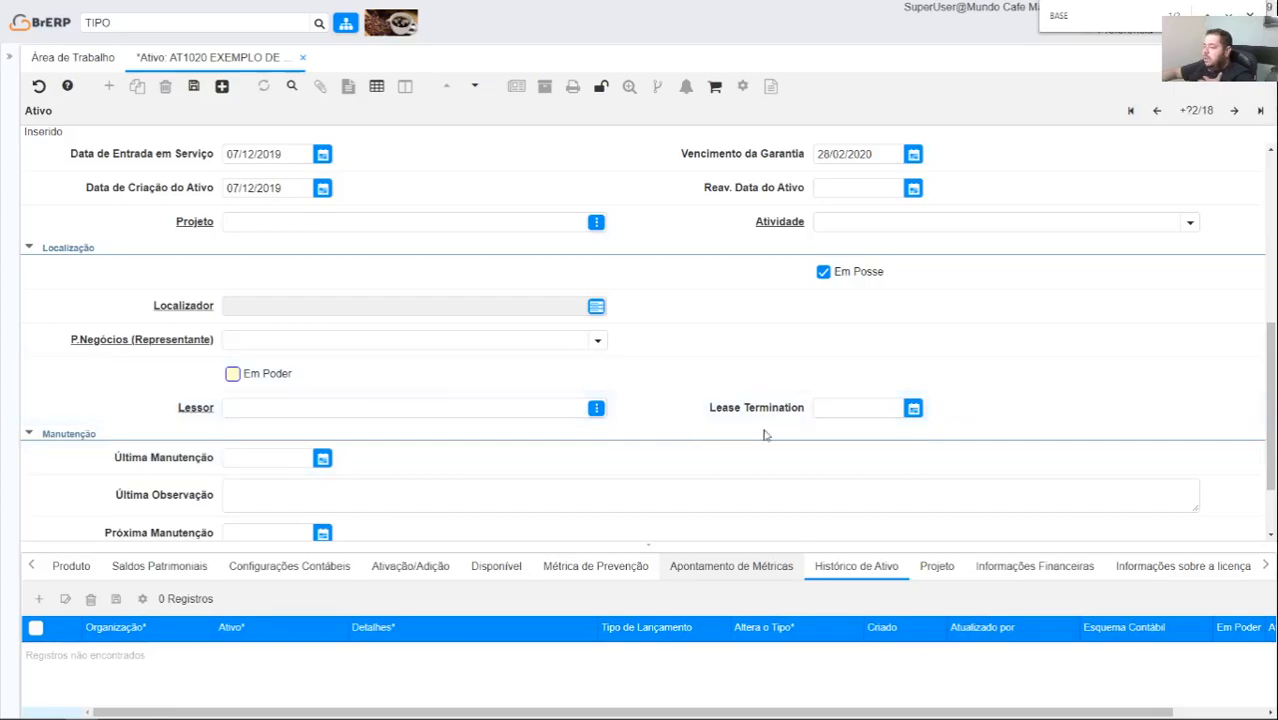
left_click(538, 404)
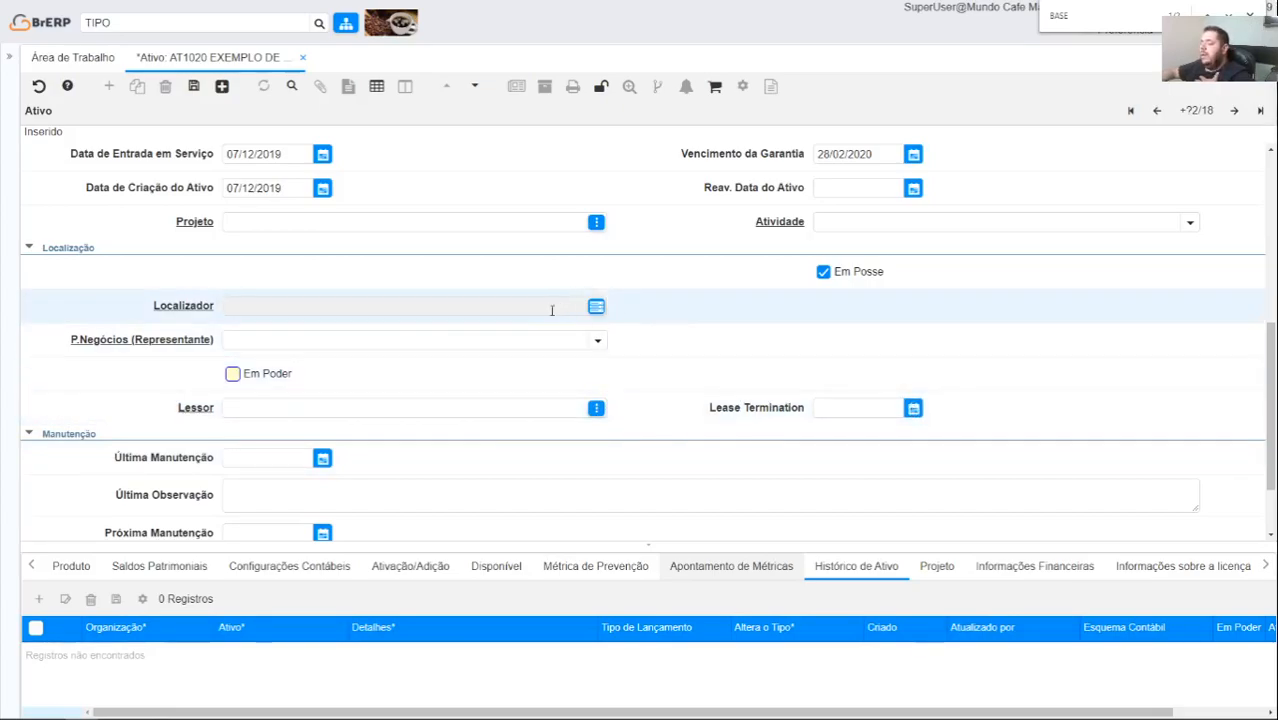
- Enable Em Poder and Depreciar for asset AT1020, review the Manutenção and Estado sections, and save the record
left_click(234, 376)
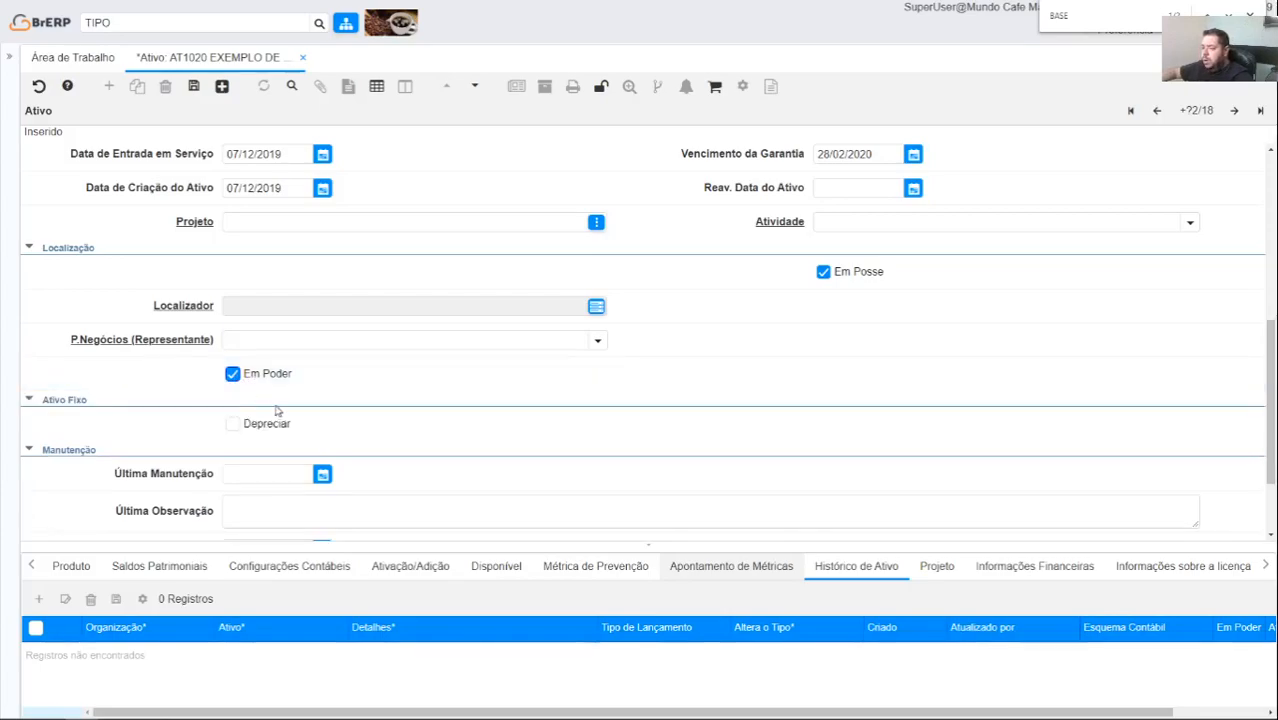
left_click(248, 426)
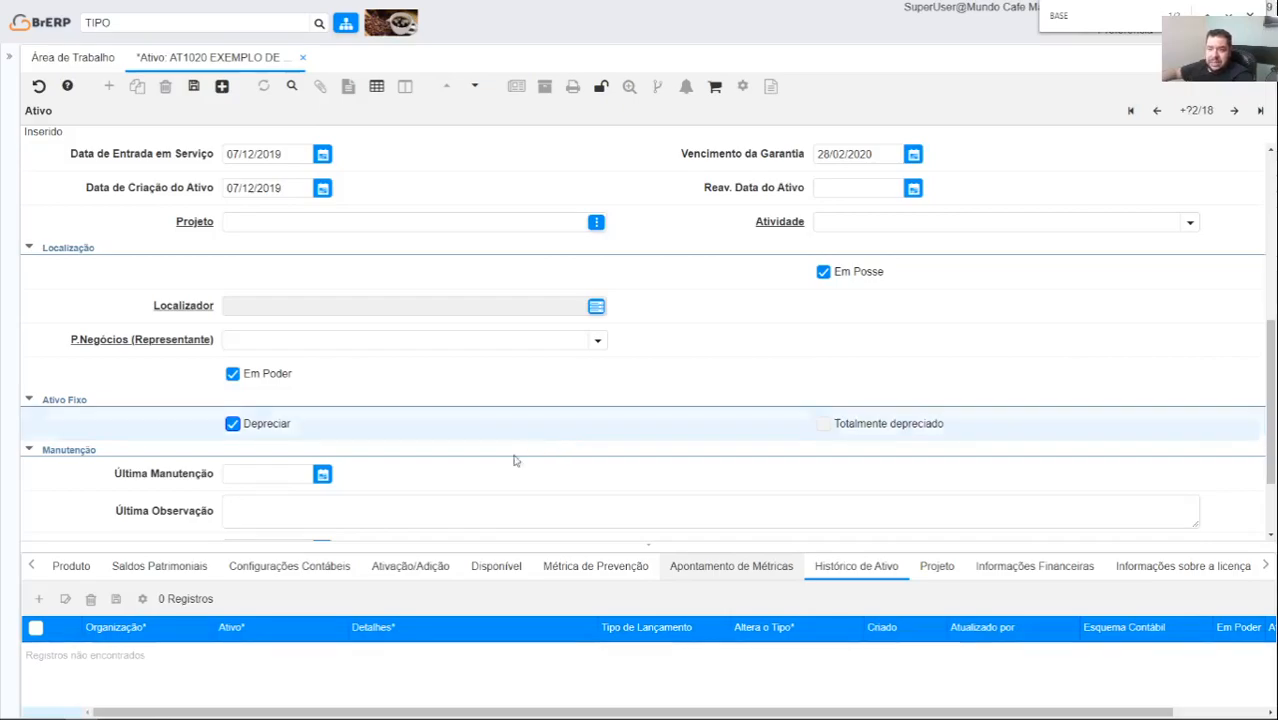
scroll(448, 436, "down", 1)
scroll(448, 436, "down", 2)
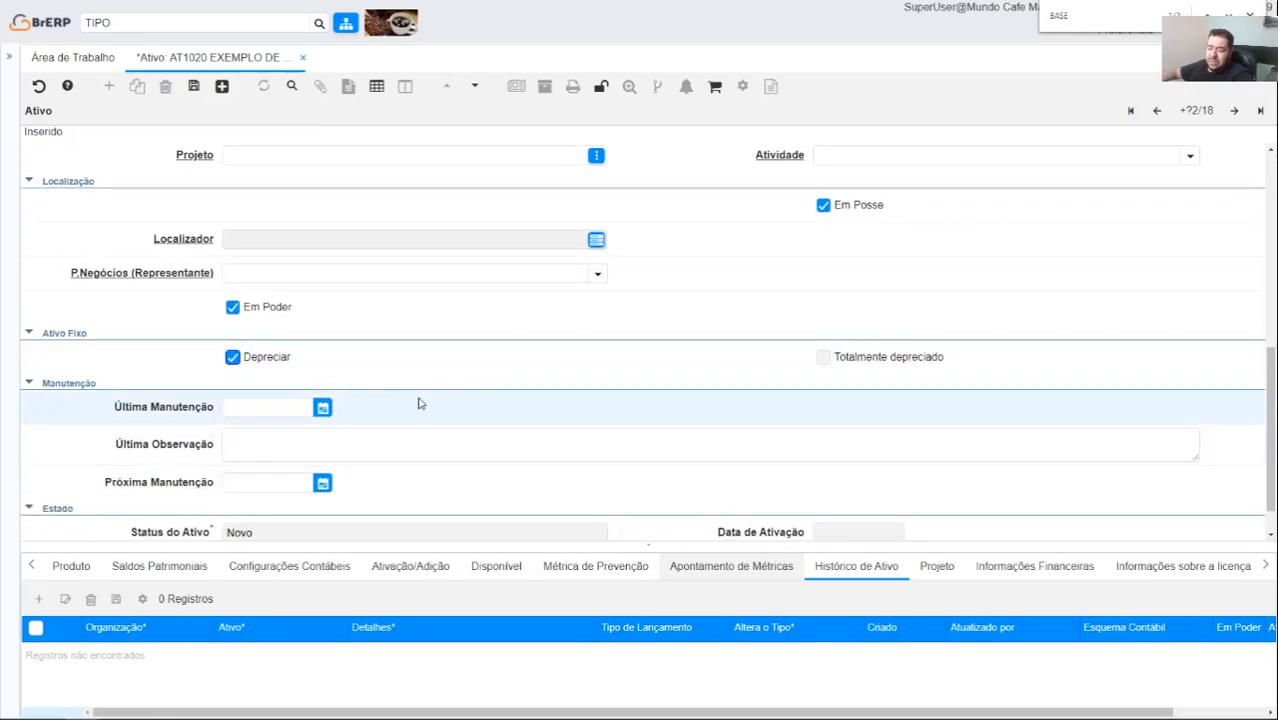
scroll(304, 402, "down", 1)
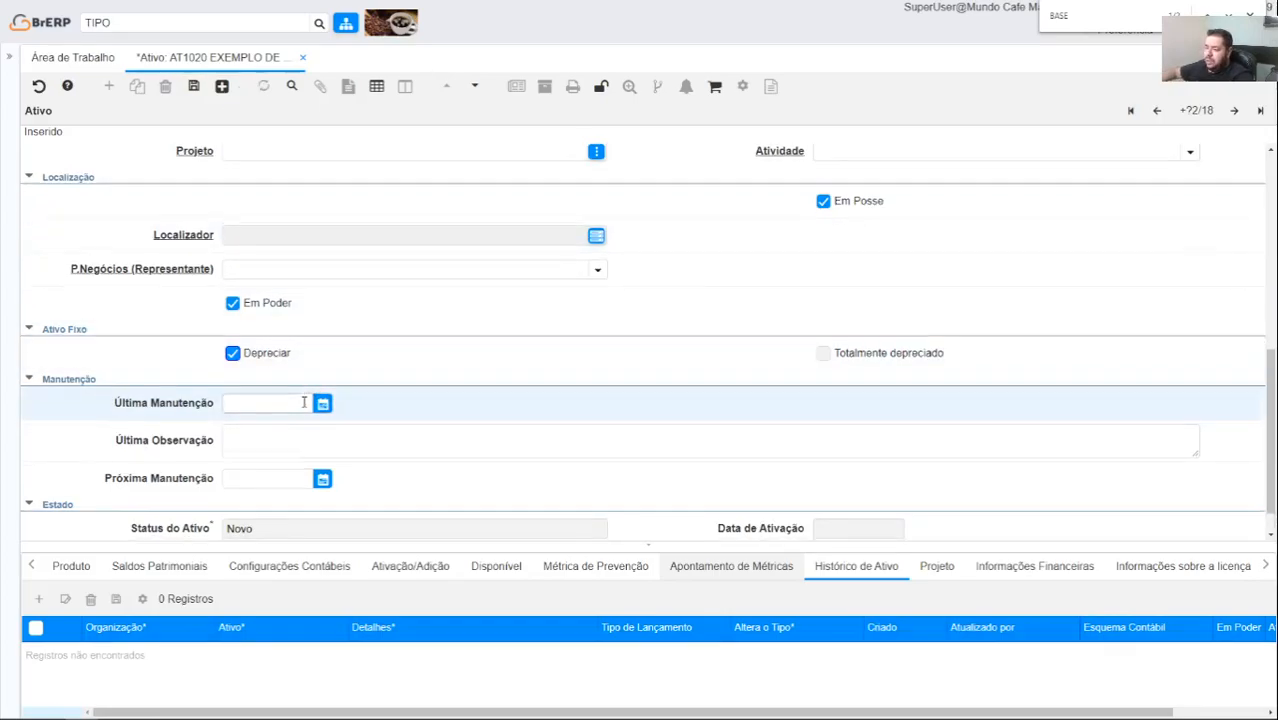
scroll(304, 402, "down", 1)
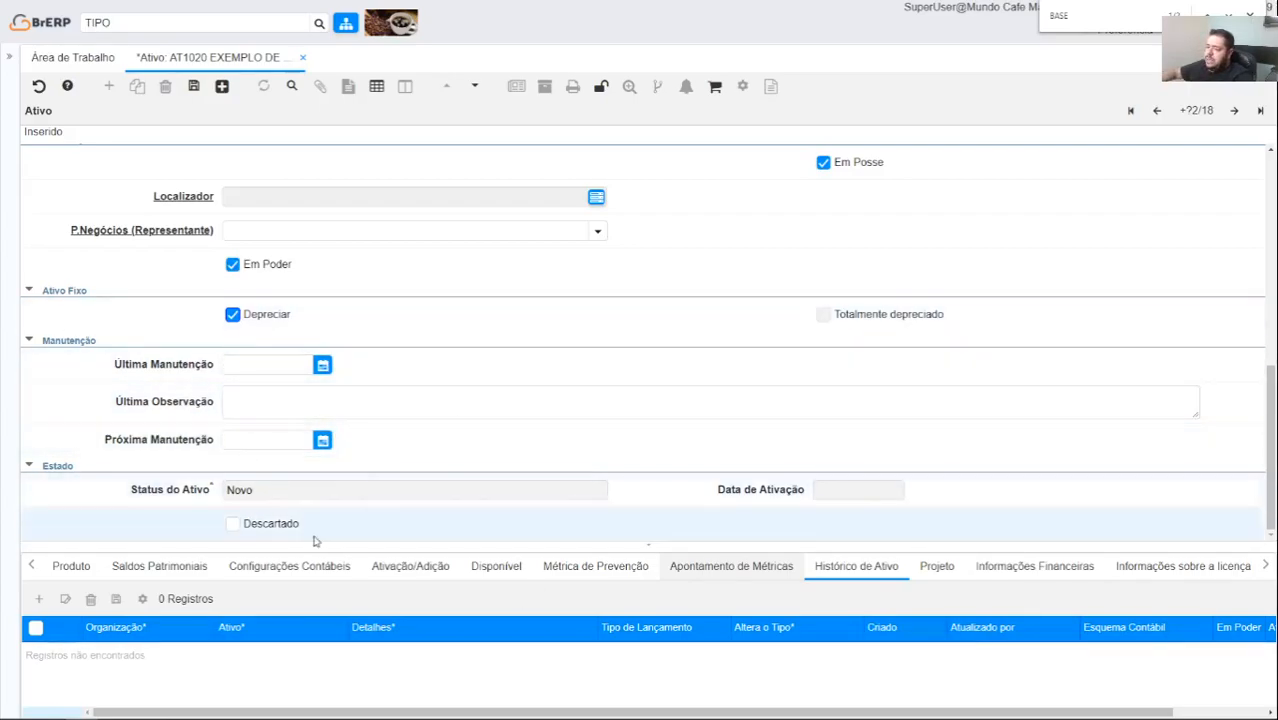
left_click(186, 89)
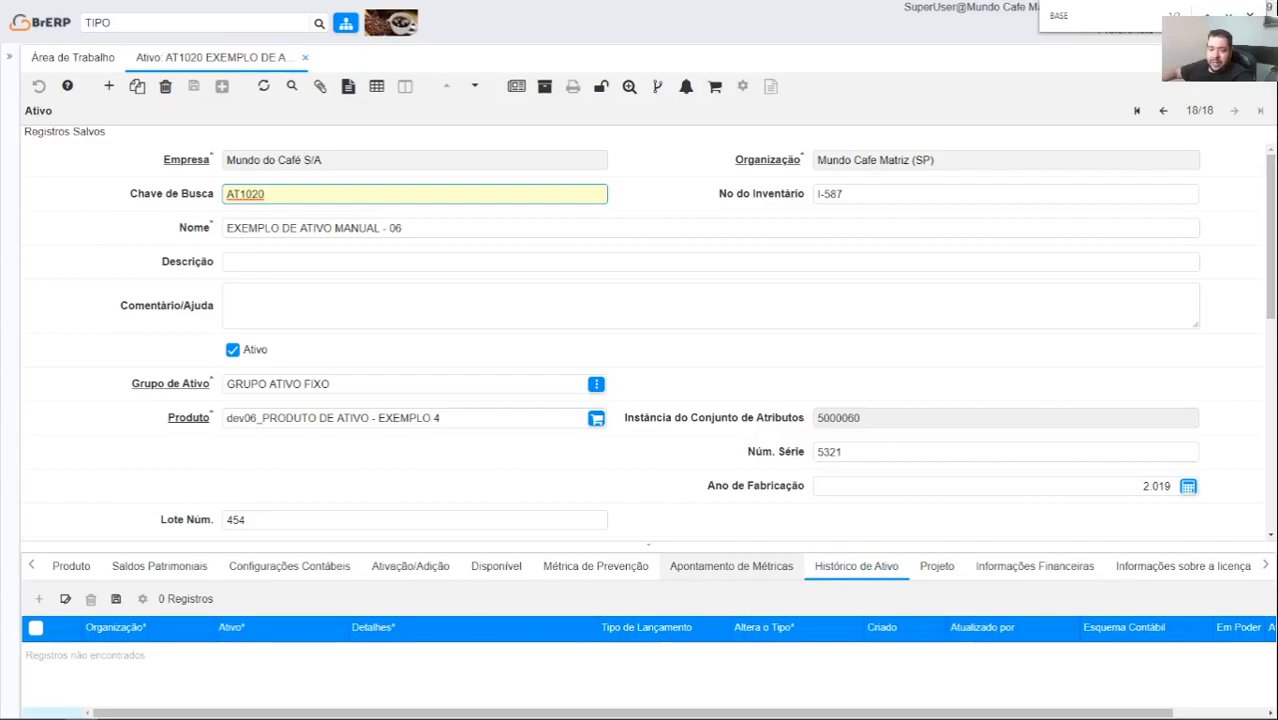
- Look through the asset's detail records from Produto and Saldos Patrimoniais to Métrica de Prevenção, Histórico de Ativo and Projeto
left_click(66, 566)
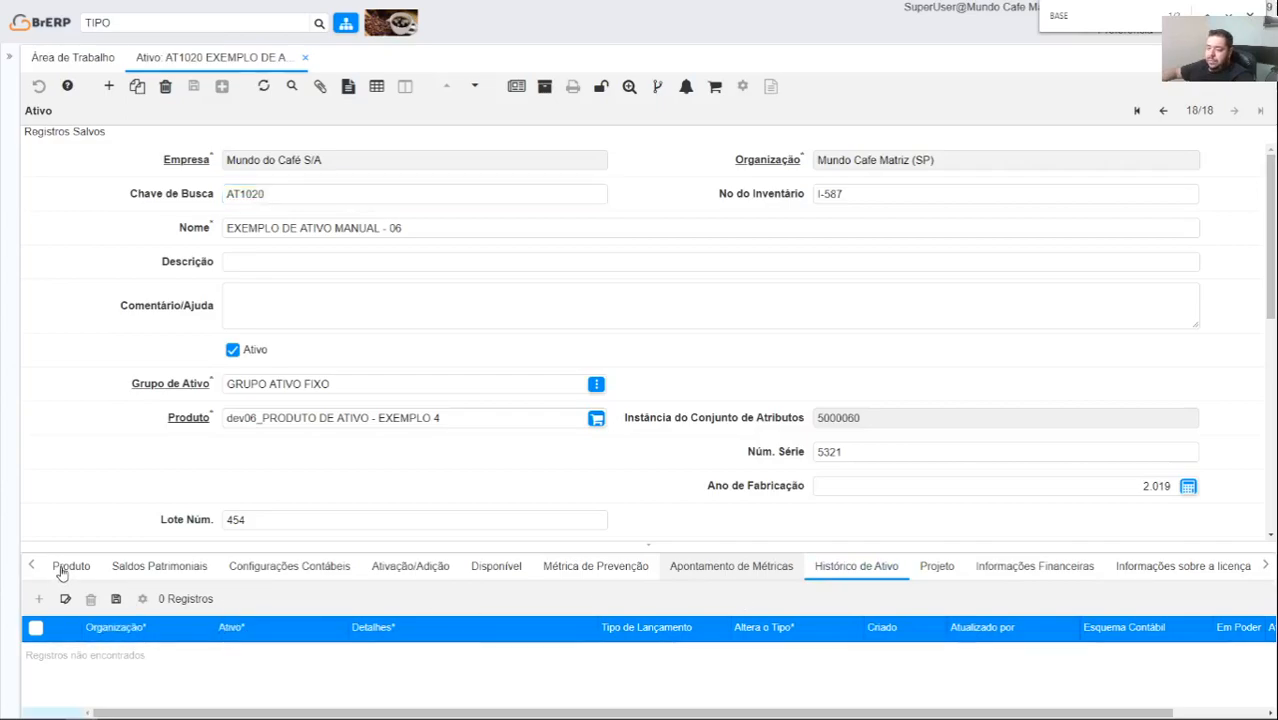
left_click(172, 572)
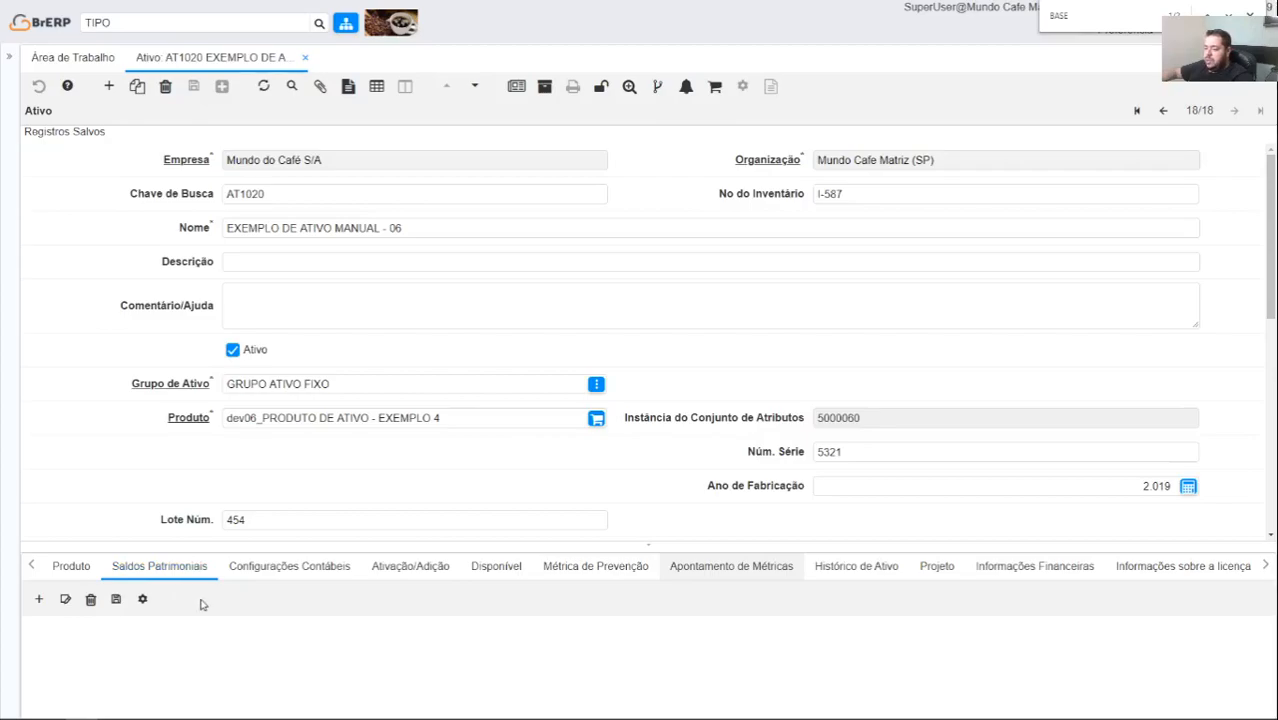
left_click(299, 569)
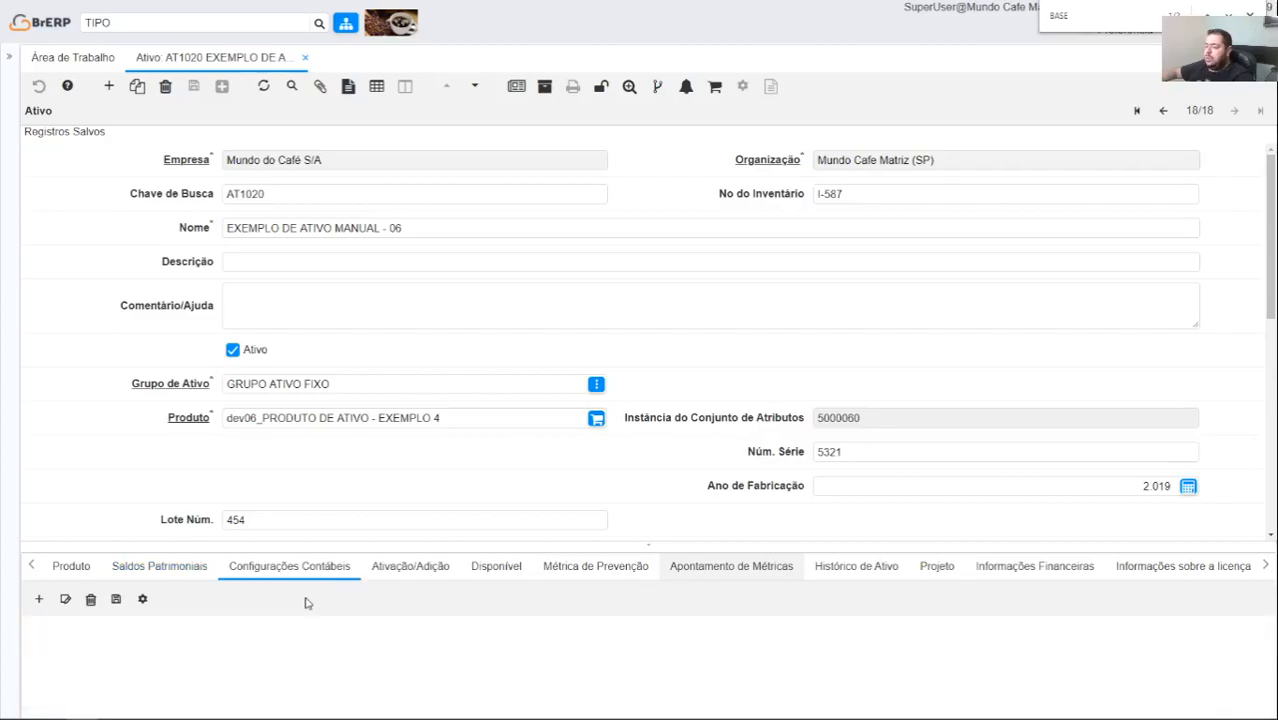
left_click(410, 575)
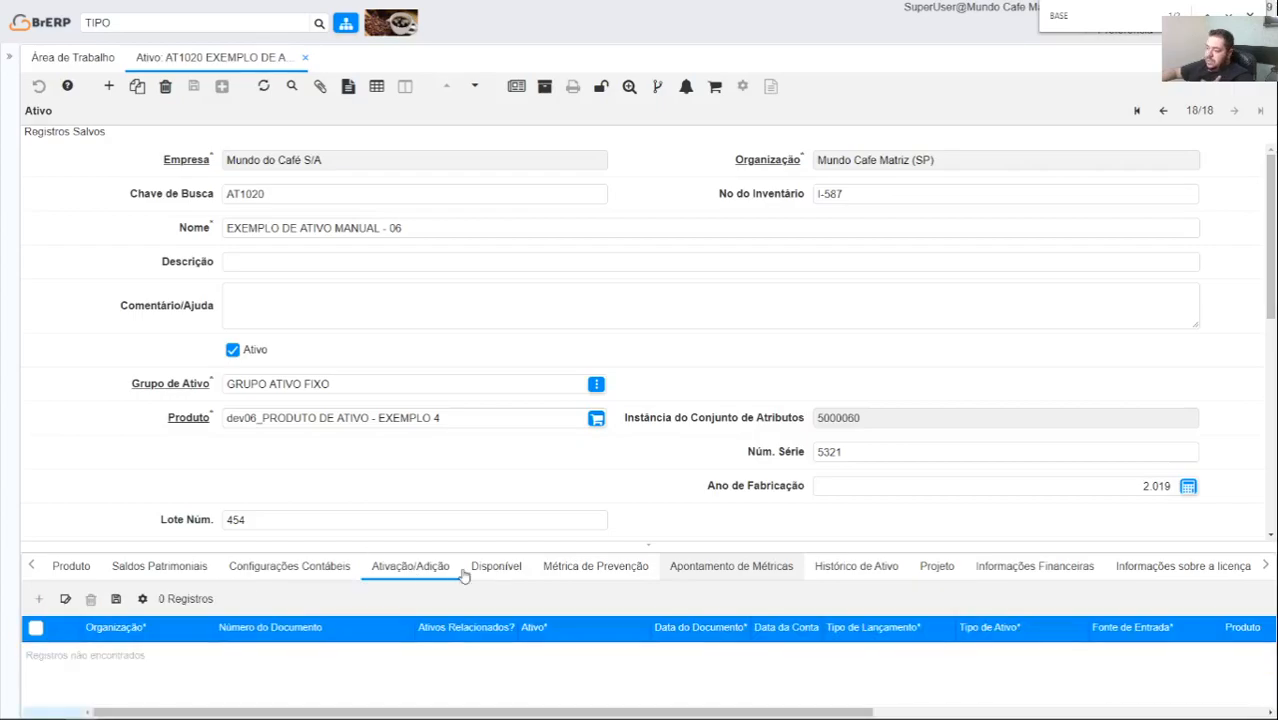
left_click(496, 574)
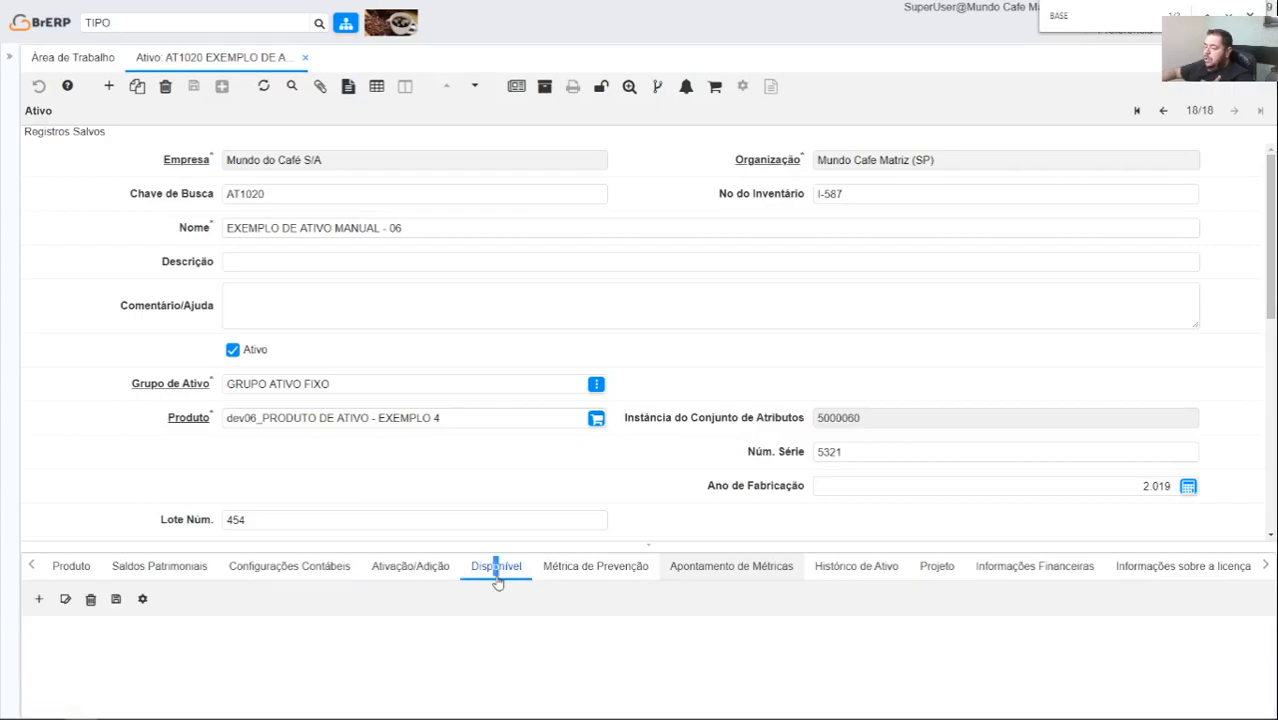
left_click(609, 572)
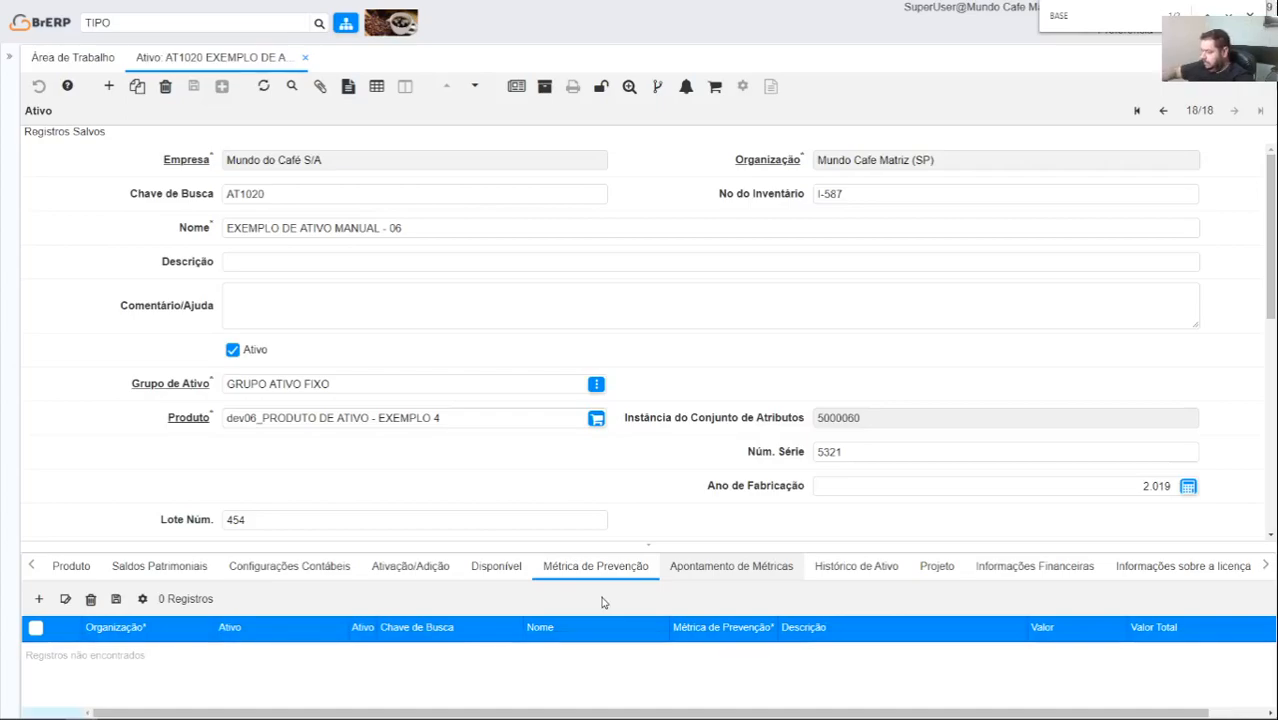
left_click(864, 566)
left_click(945, 567)
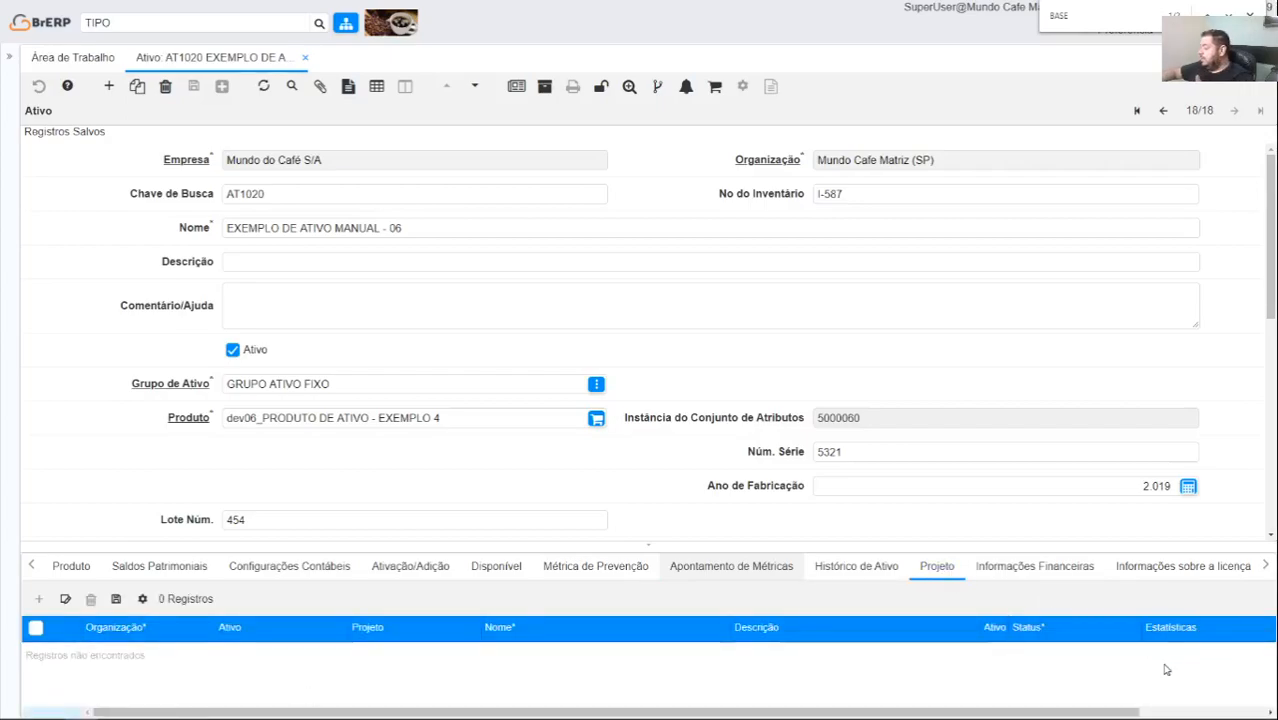
- Open the asset's Informações Financeiras form and review the choices offered for Método Finanças
left_click(1038, 570)
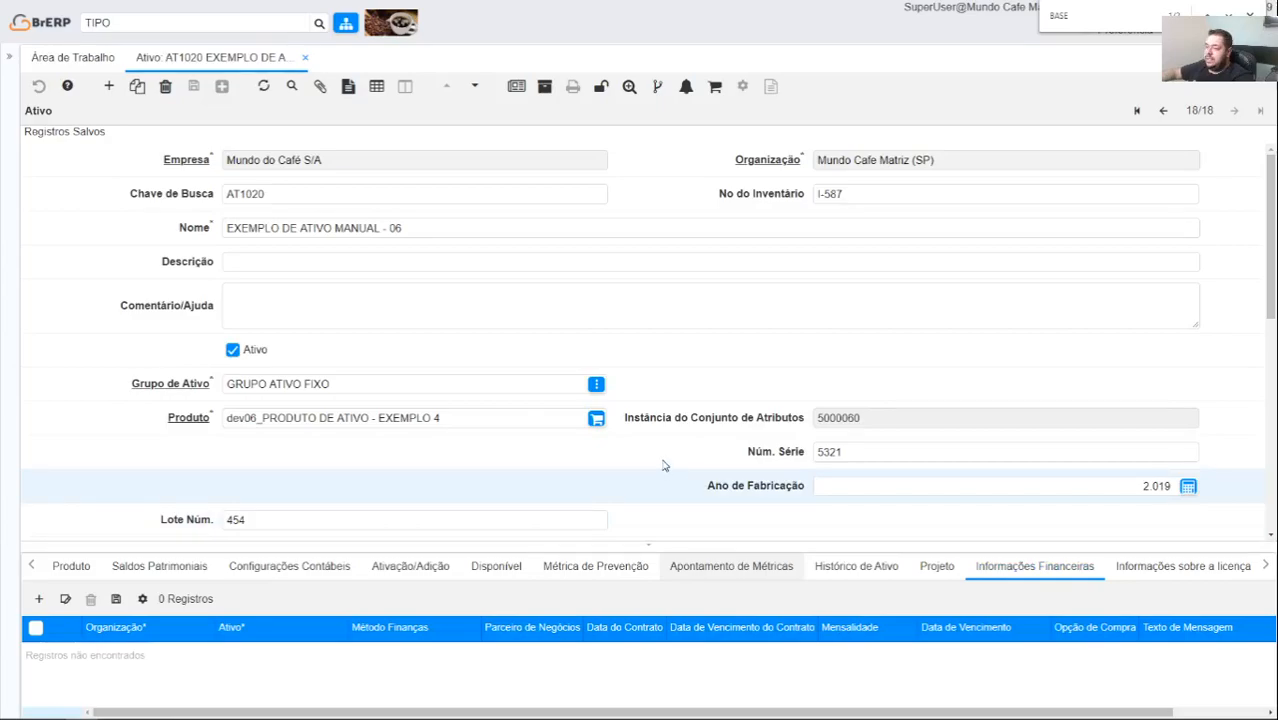
left_click(590, 309)
left_click(605, 315)
left_click(692, 287)
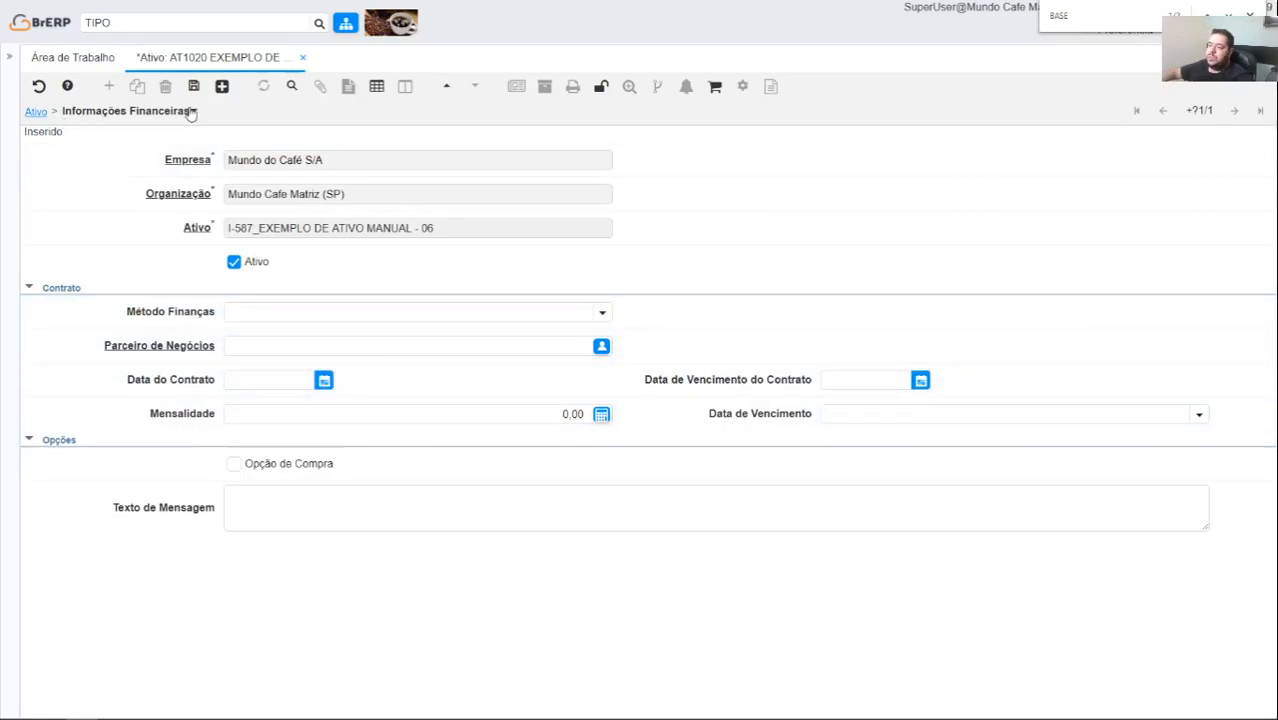
- Review the asset's Informações de Seguro and Informações de Imposto forms, including the tax form's Método Finanças choices
mouse_move(195, 120)
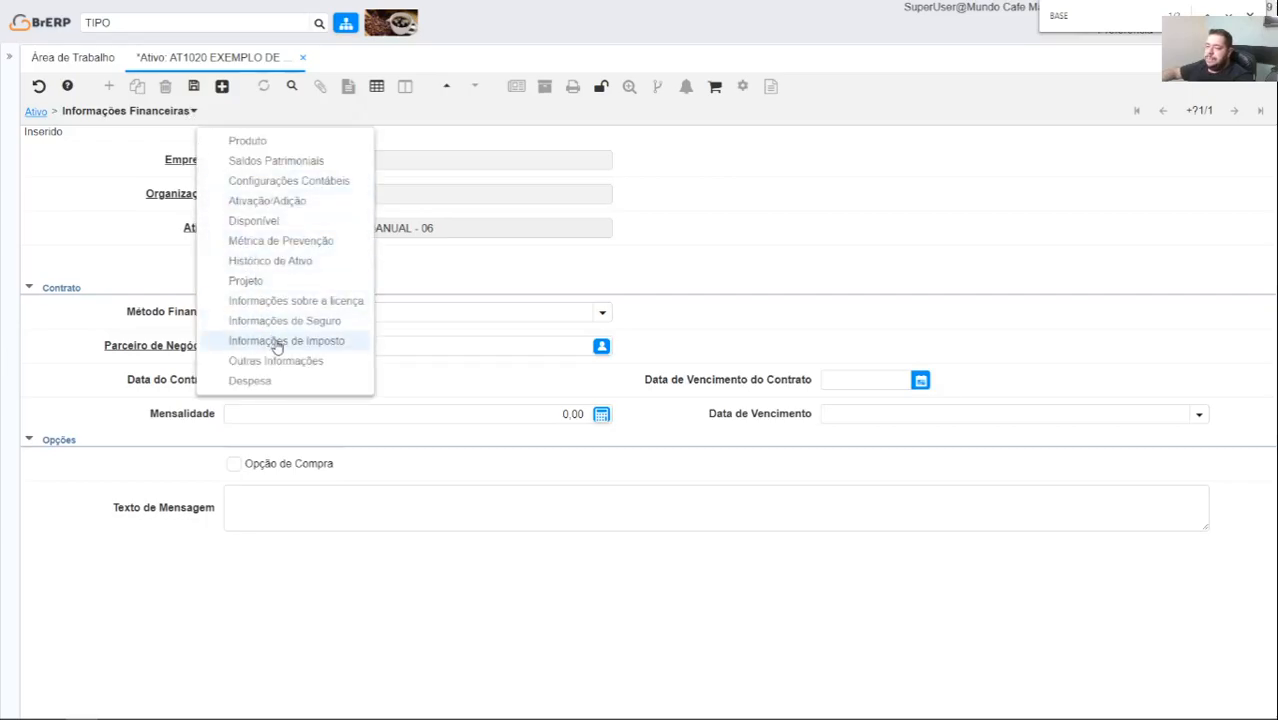
left_click(282, 321)
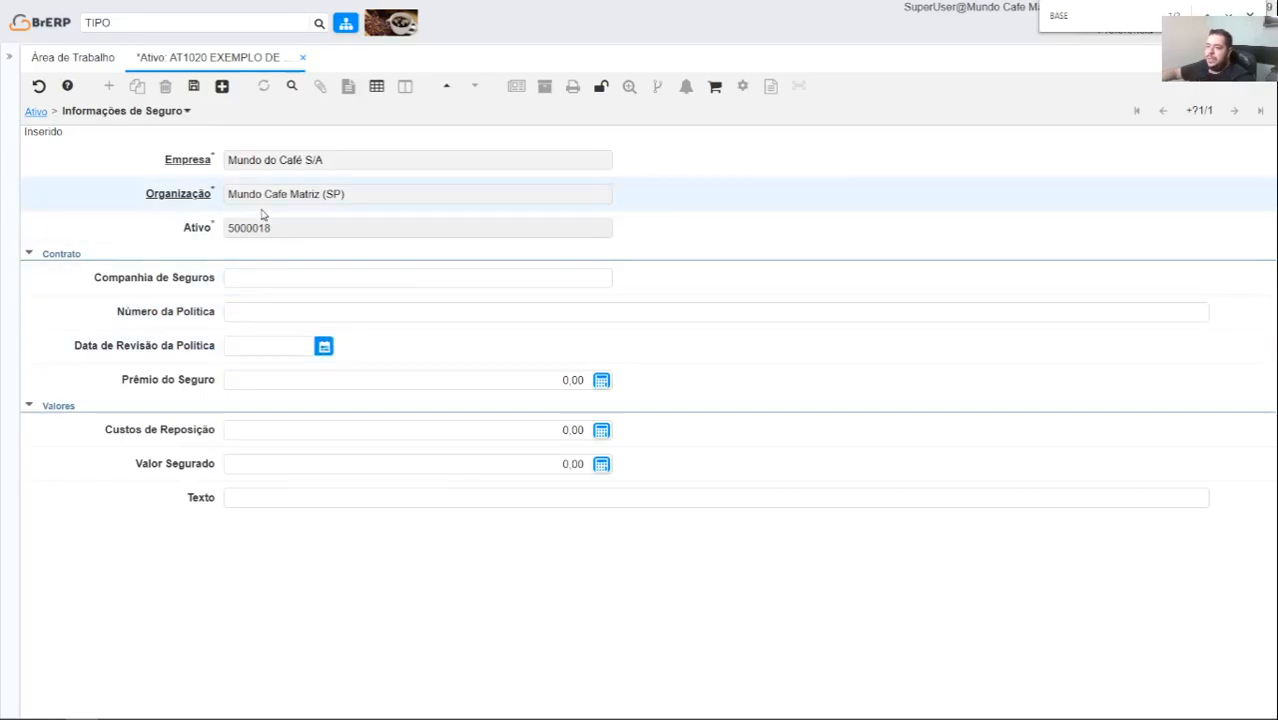
mouse_move(186, 116)
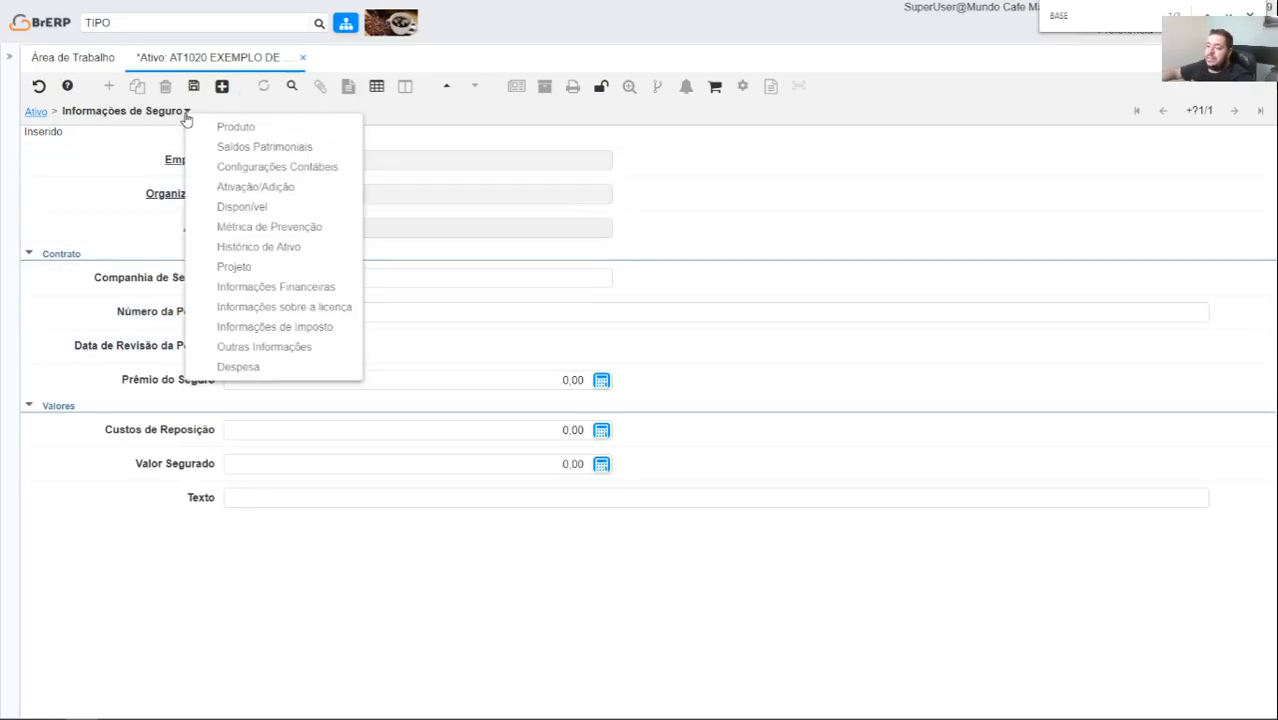
left_click(269, 323)
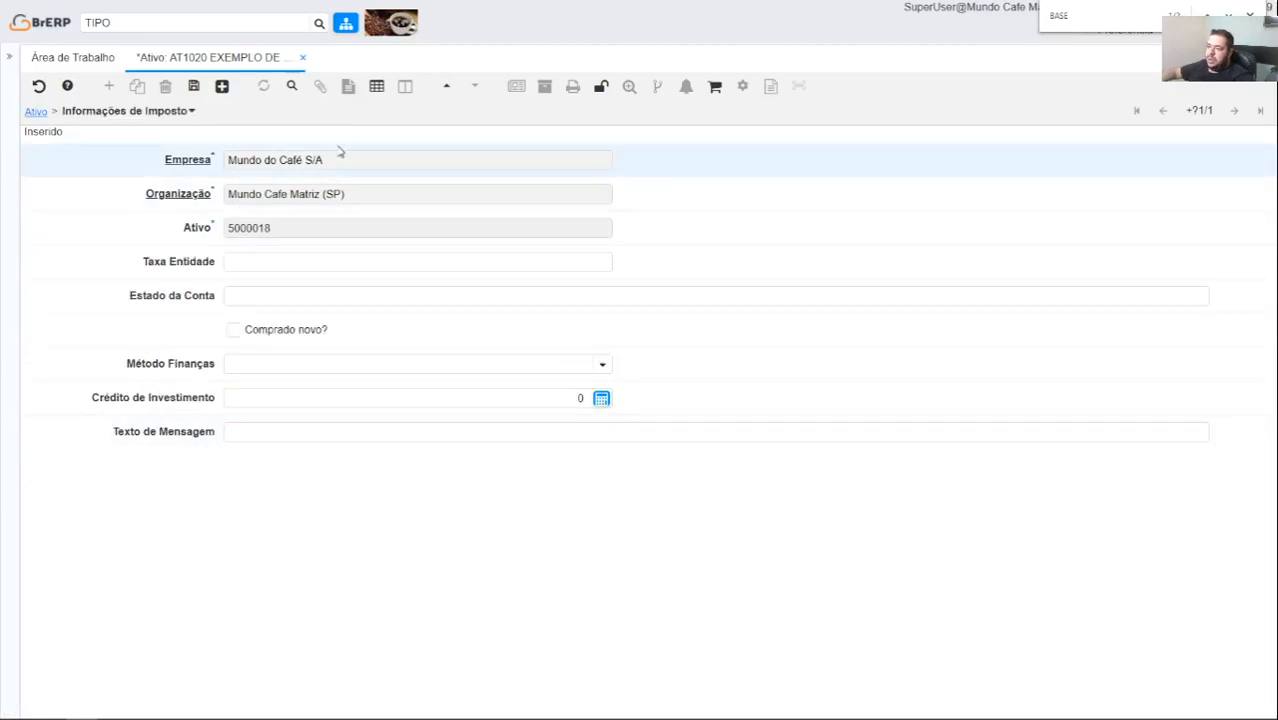
left_click(601, 366)
left_click(282, 277)
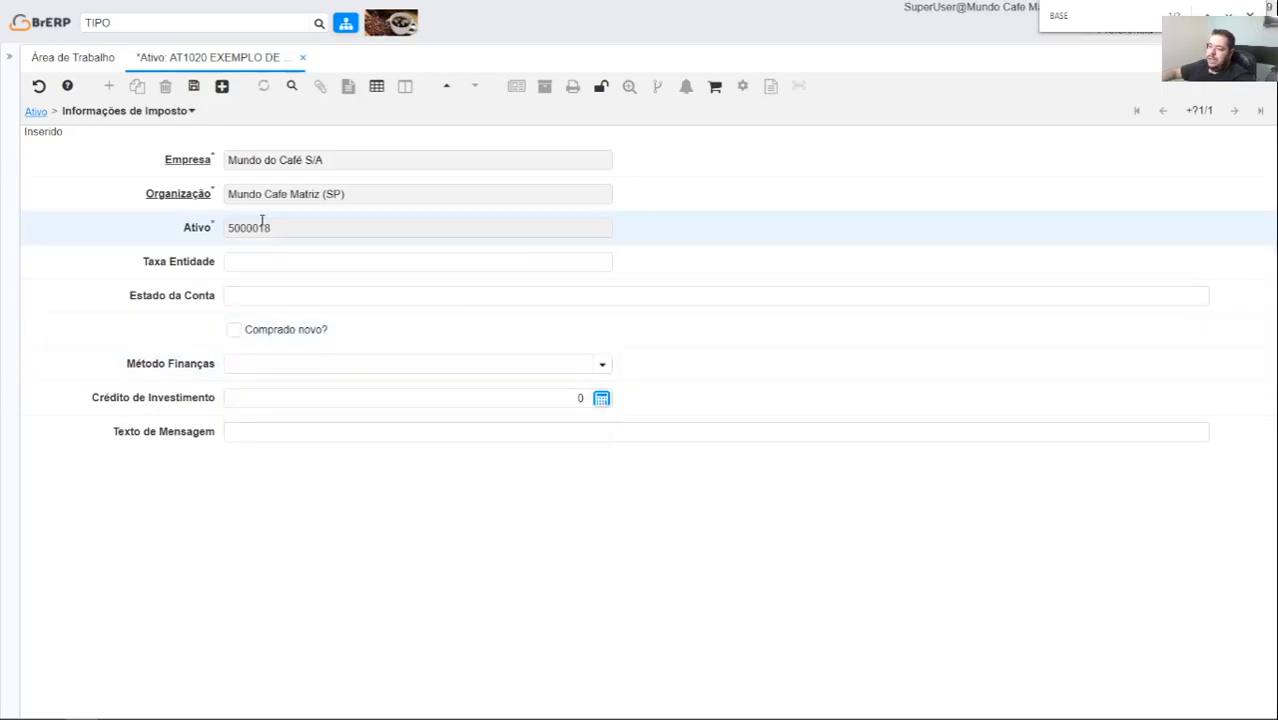
- Review the asset's Informações sobre a licença and Despesa forms, and return to the main Ativo record
mouse_move(195, 120)
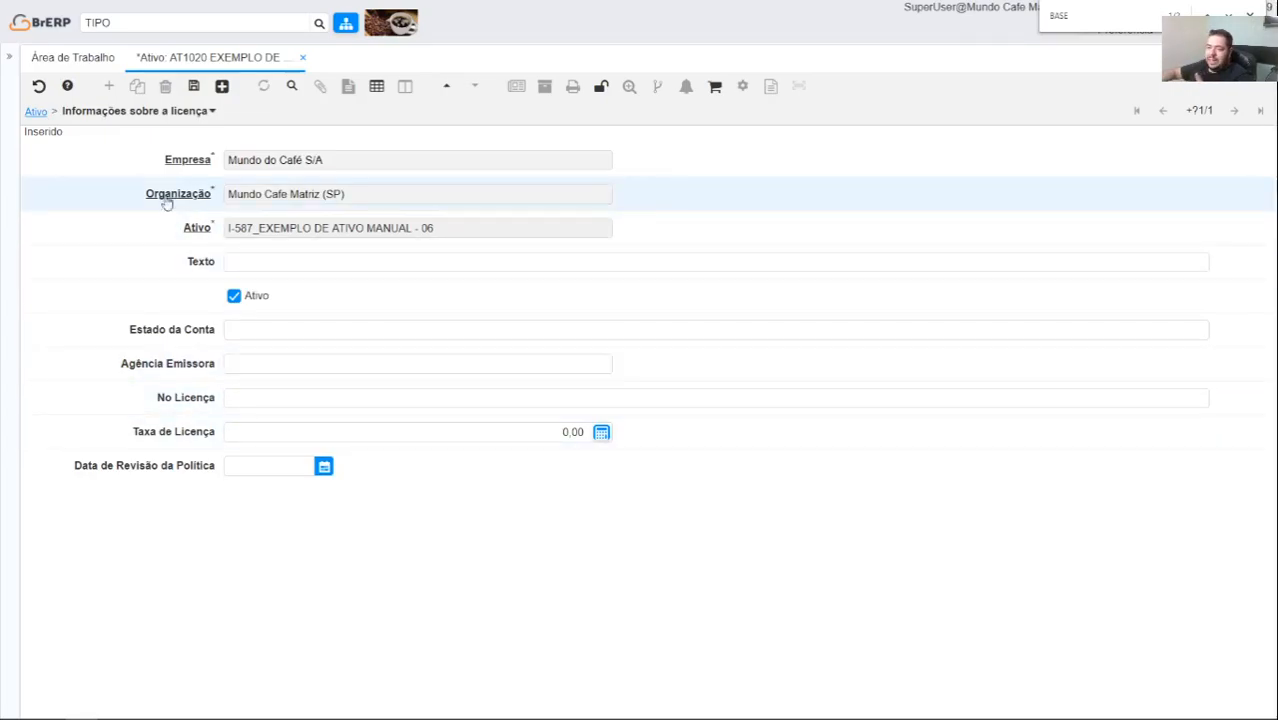
left_click(210, 115)
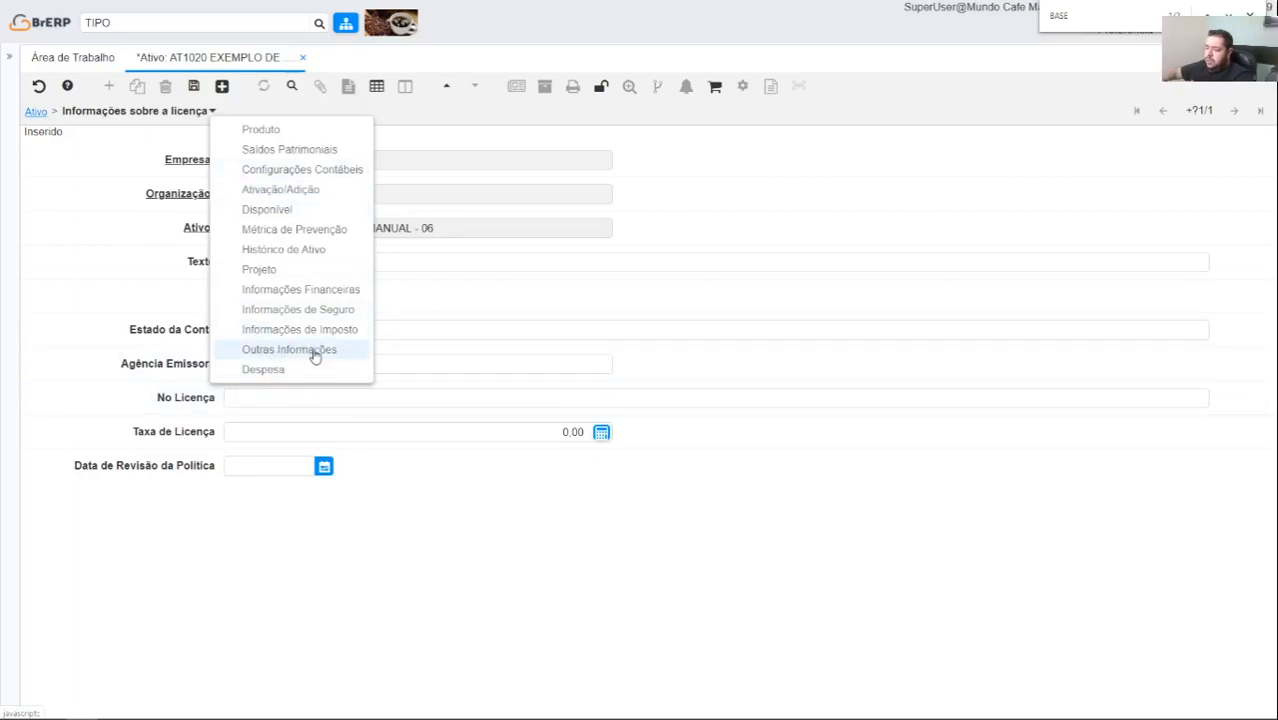
left_click(277, 372)
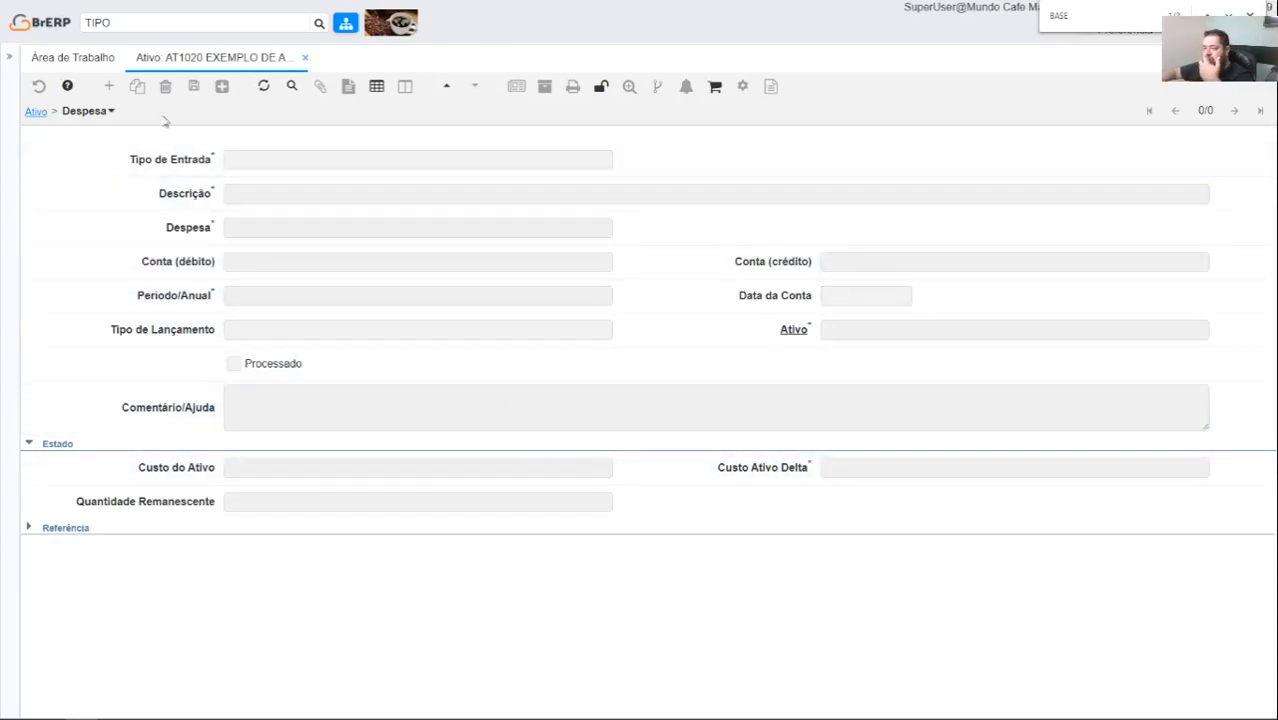
left_click(36, 112)
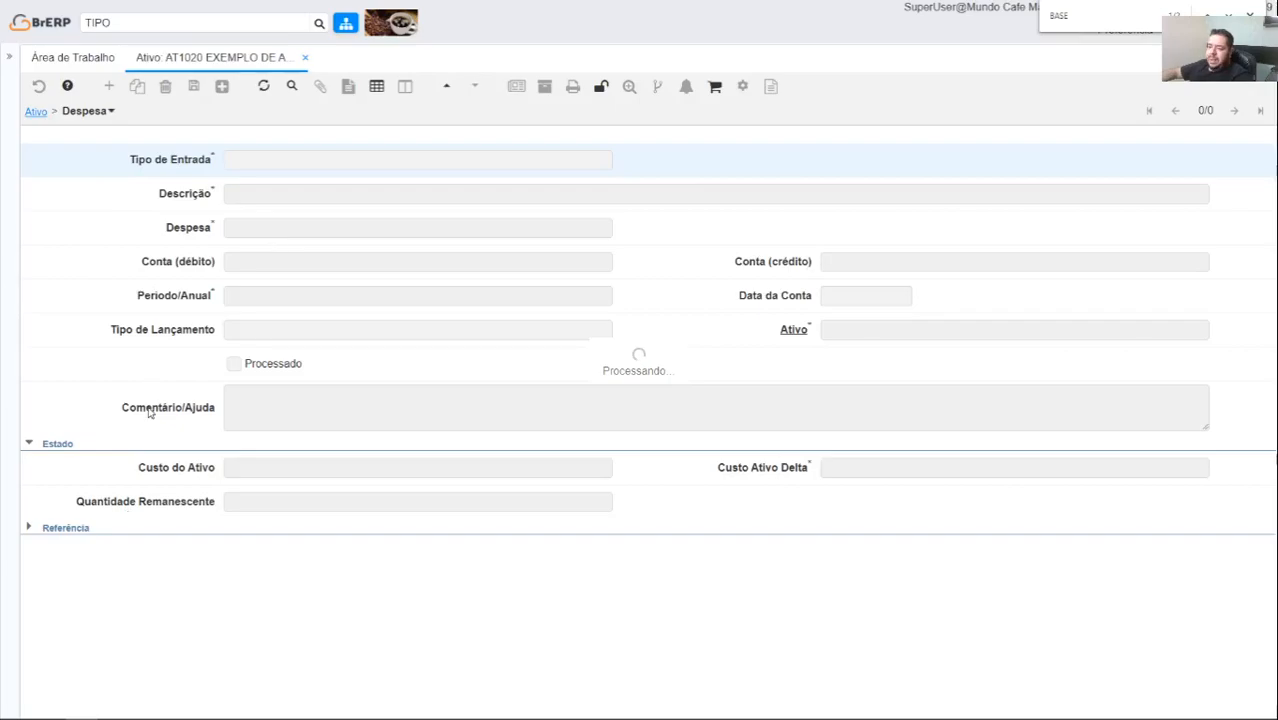
left_click(38, 112)
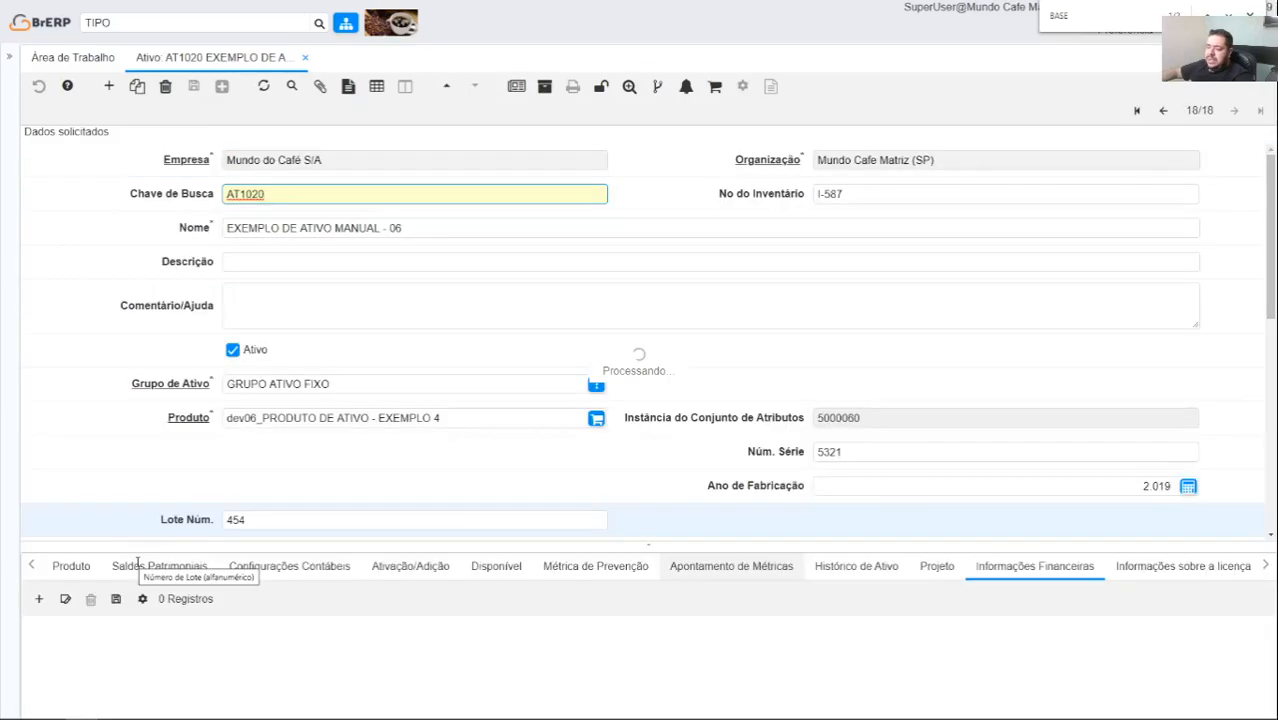
- Show the asset's Configurações Contábeis record and select the asset's Chave de Busca text
left_click(301, 578)
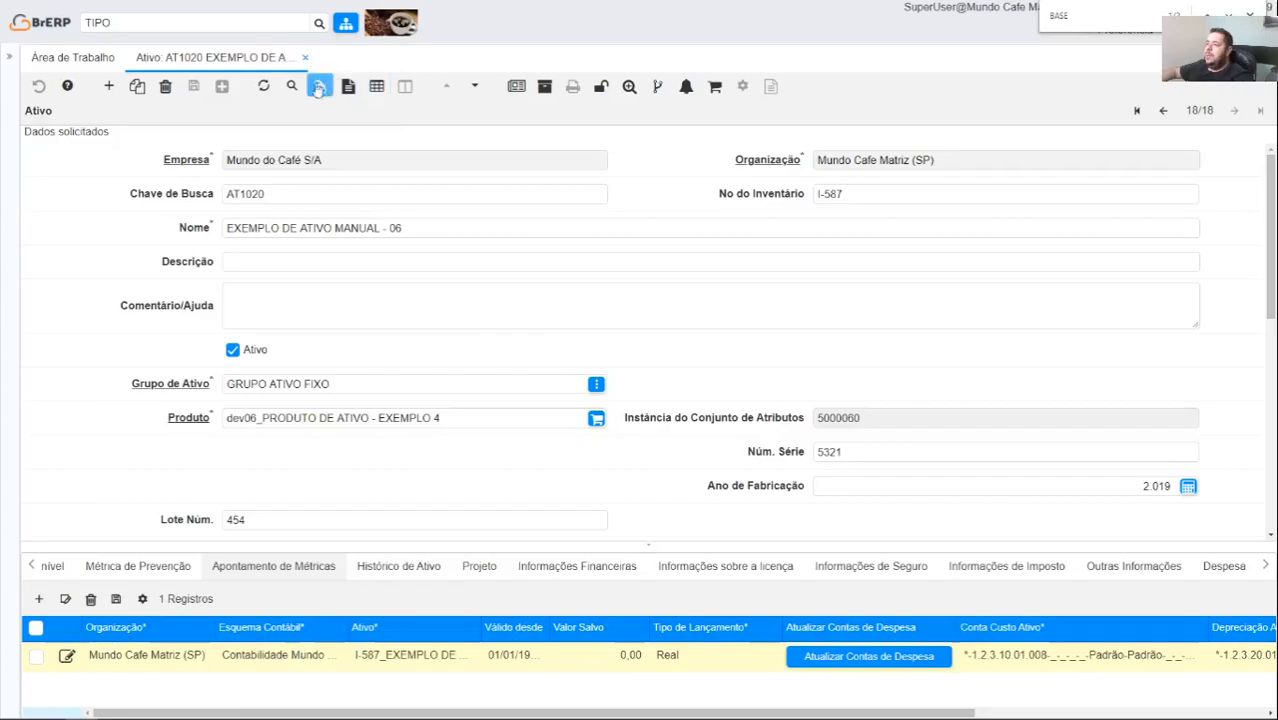
double_click(475, 228)
double_click(522, 193)
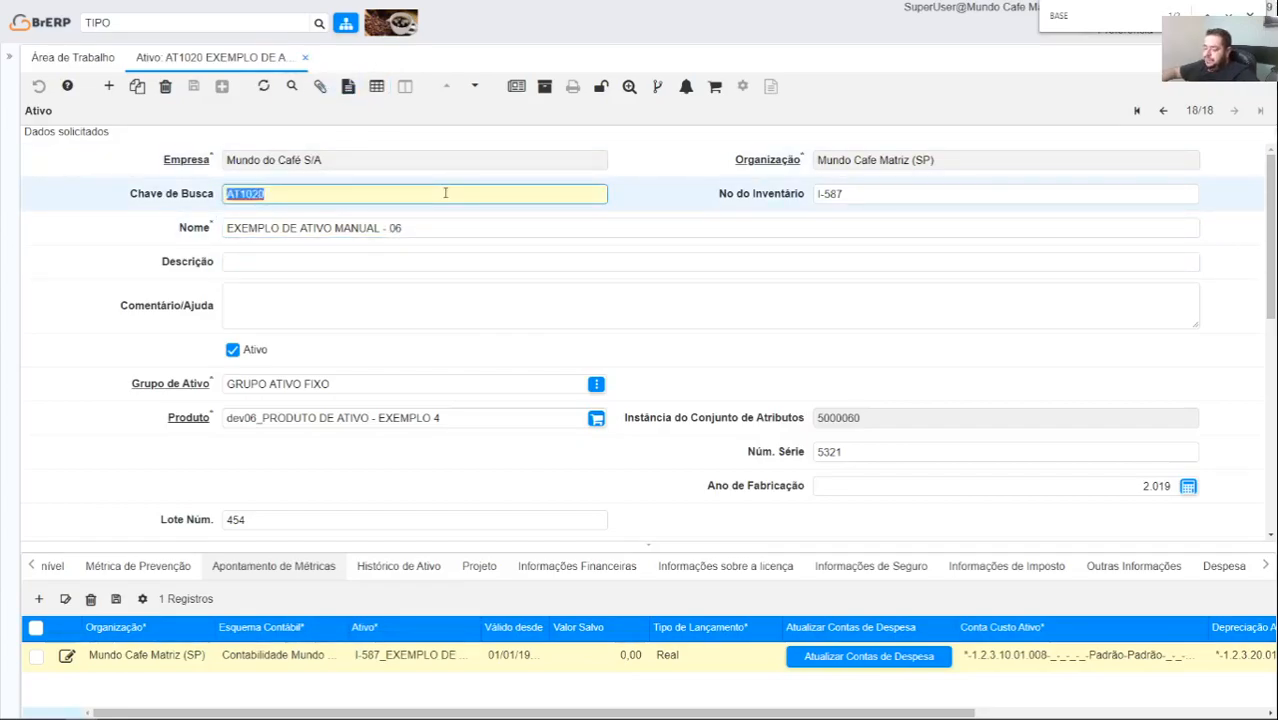
- Close the asset window and reopen asset AT1020 from the recent items
left_click(307, 60)
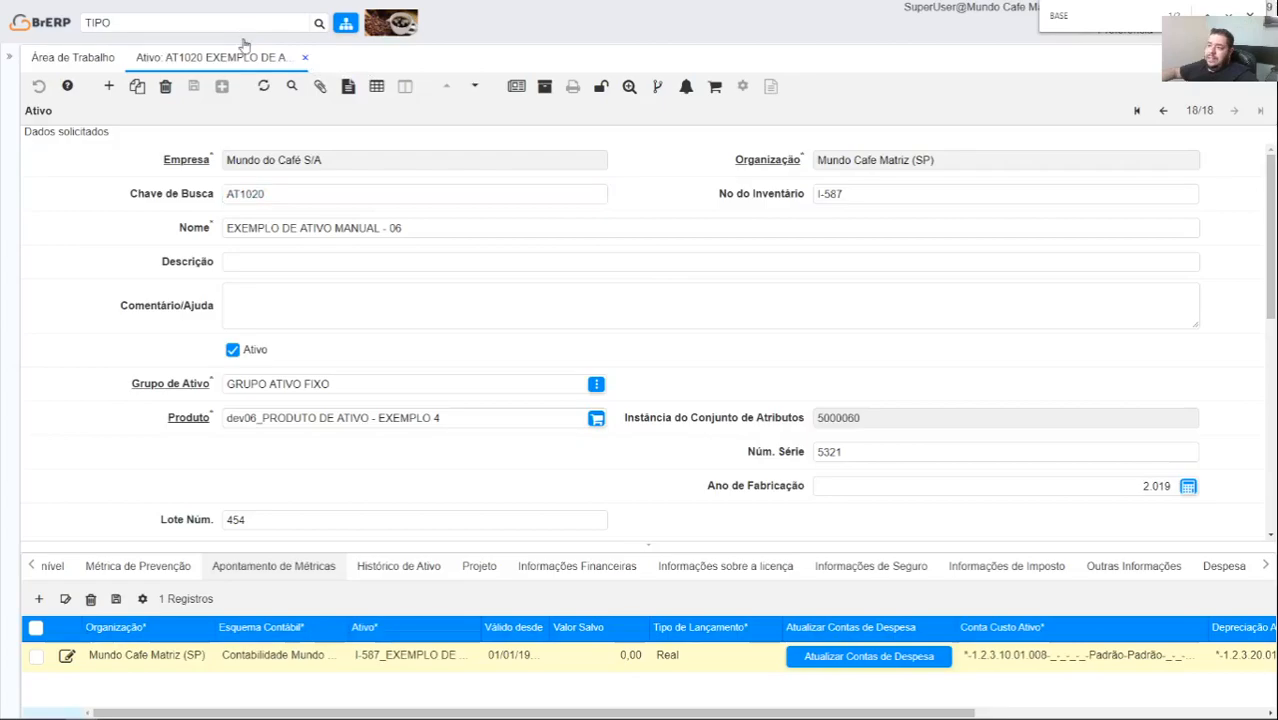
left_click(10, 60)
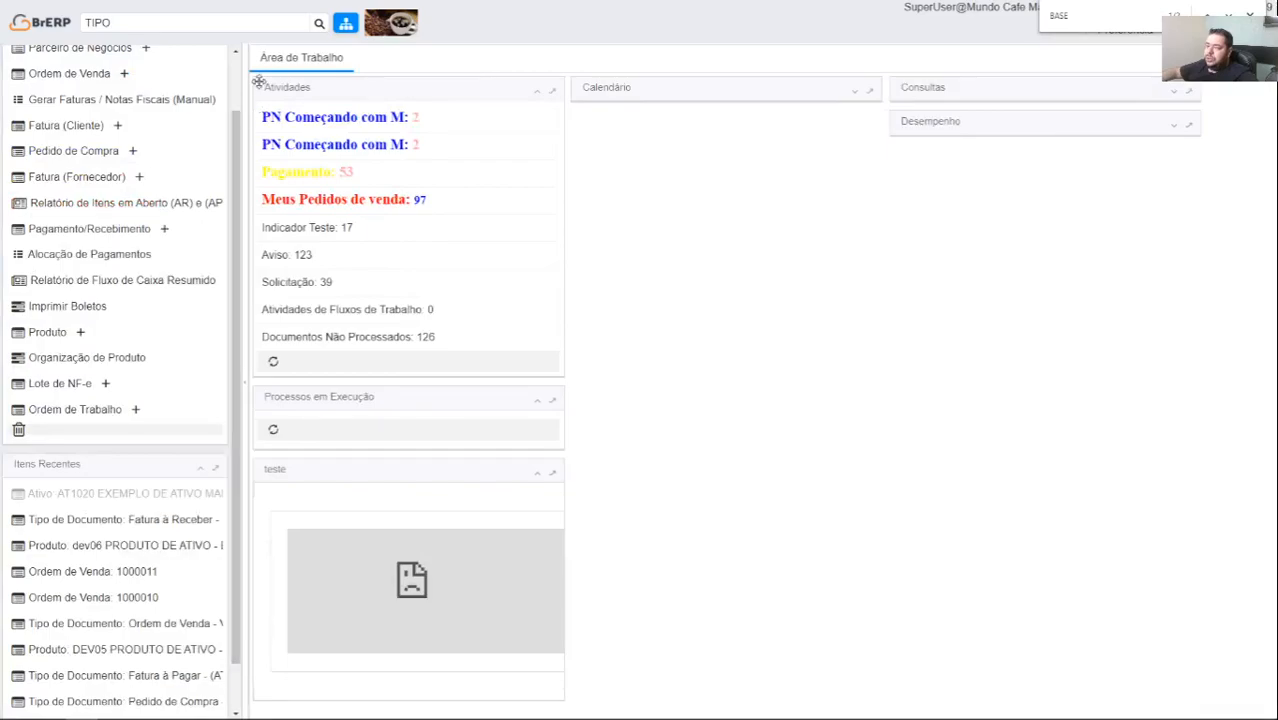
- Find the Adição de Ativos window by searching for ADIC, open its existing records and start a new addition record
left_click(160, 21)
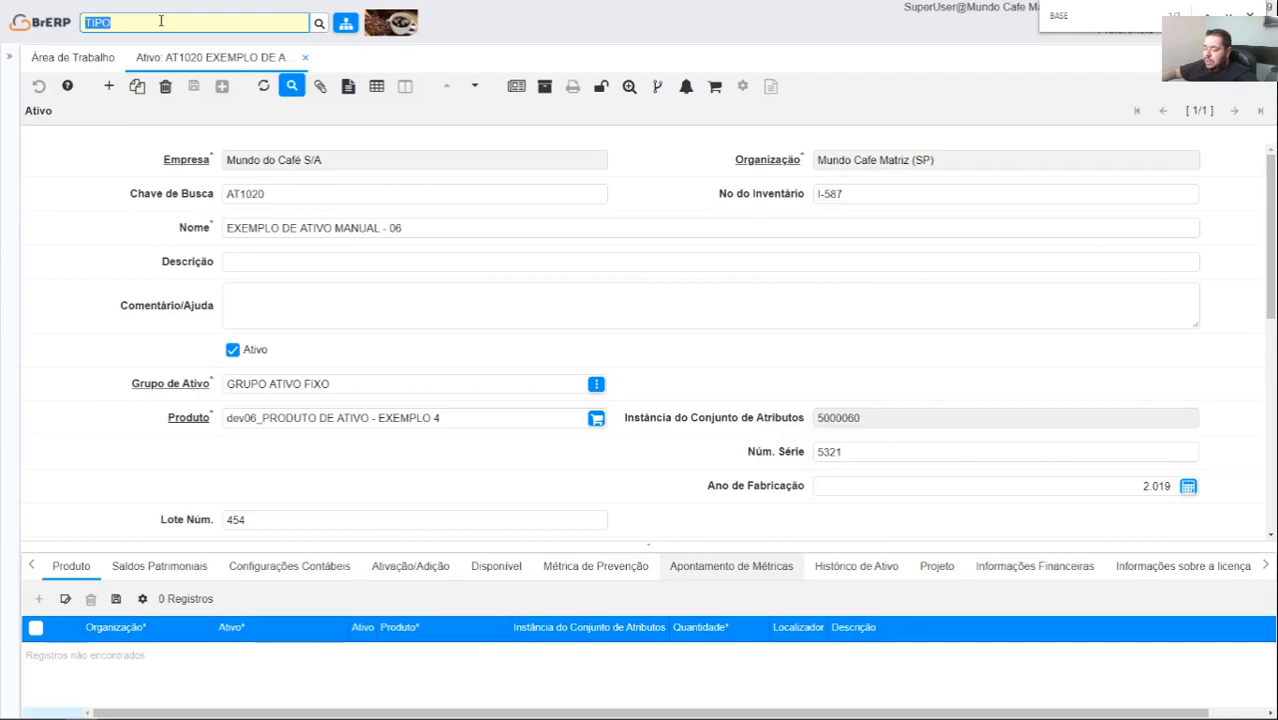
type("ADIC")
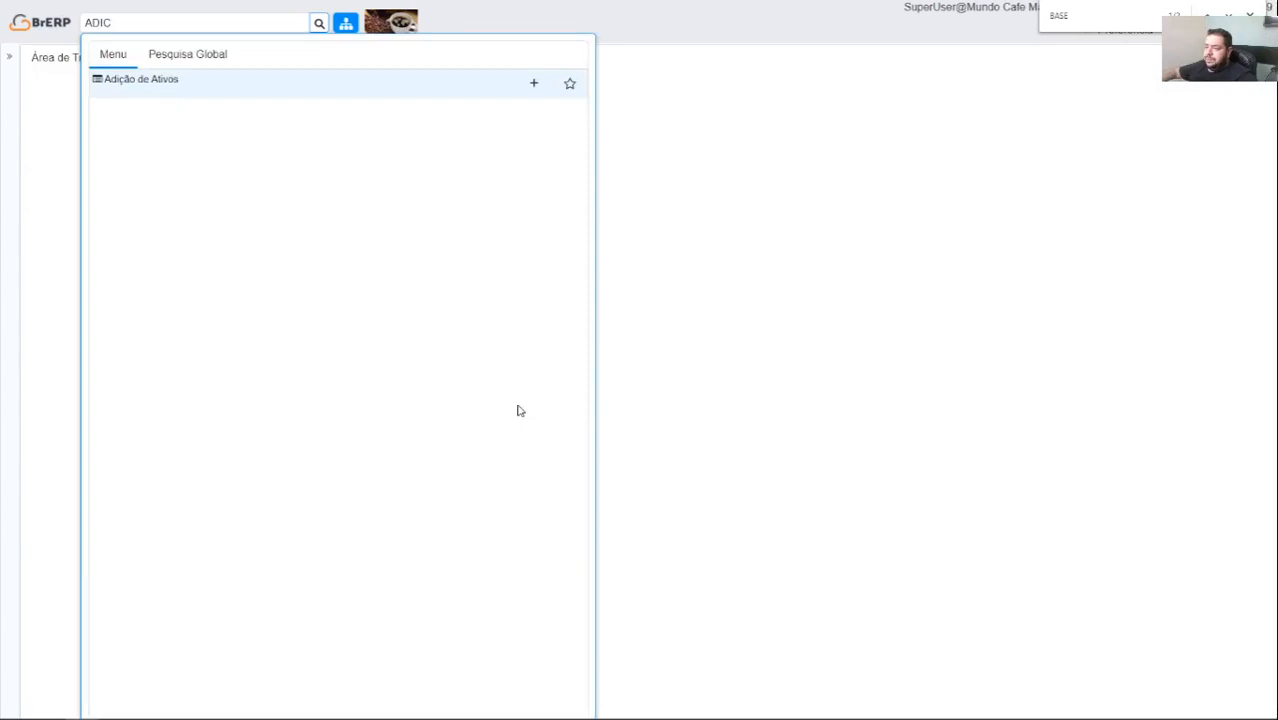
key("Return")
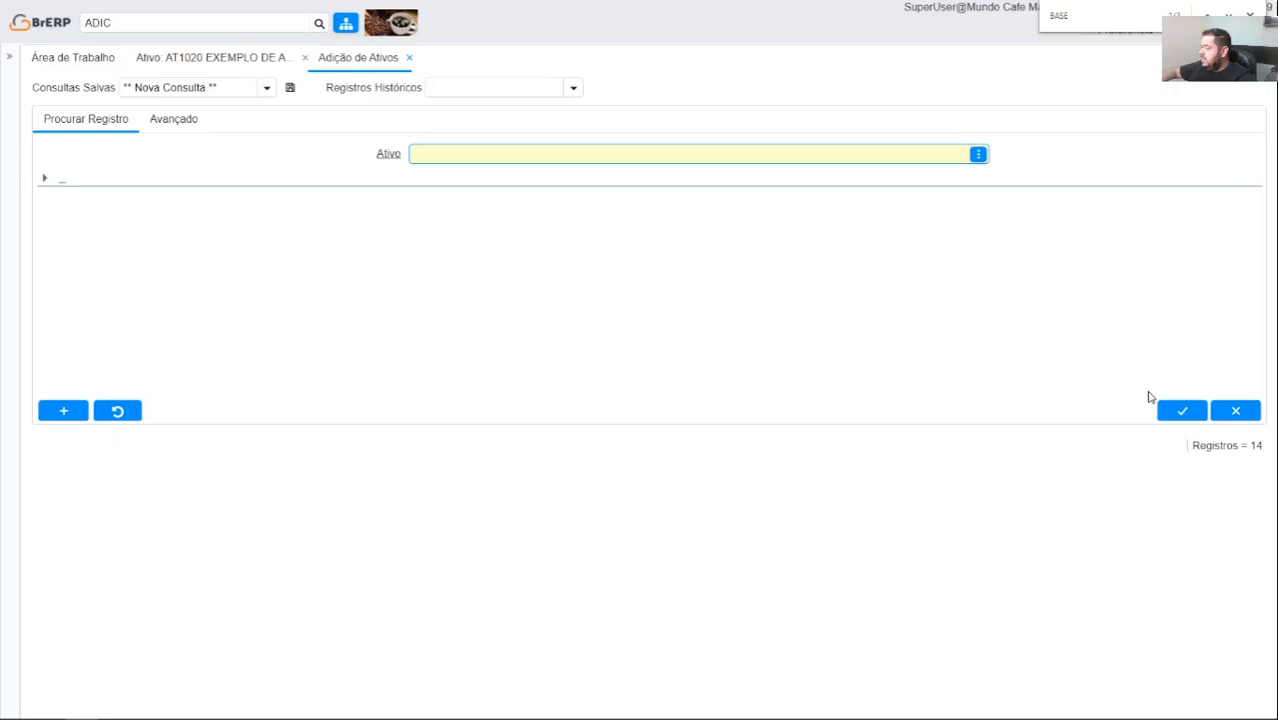
left_click(1178, 409)
key("alt+n")
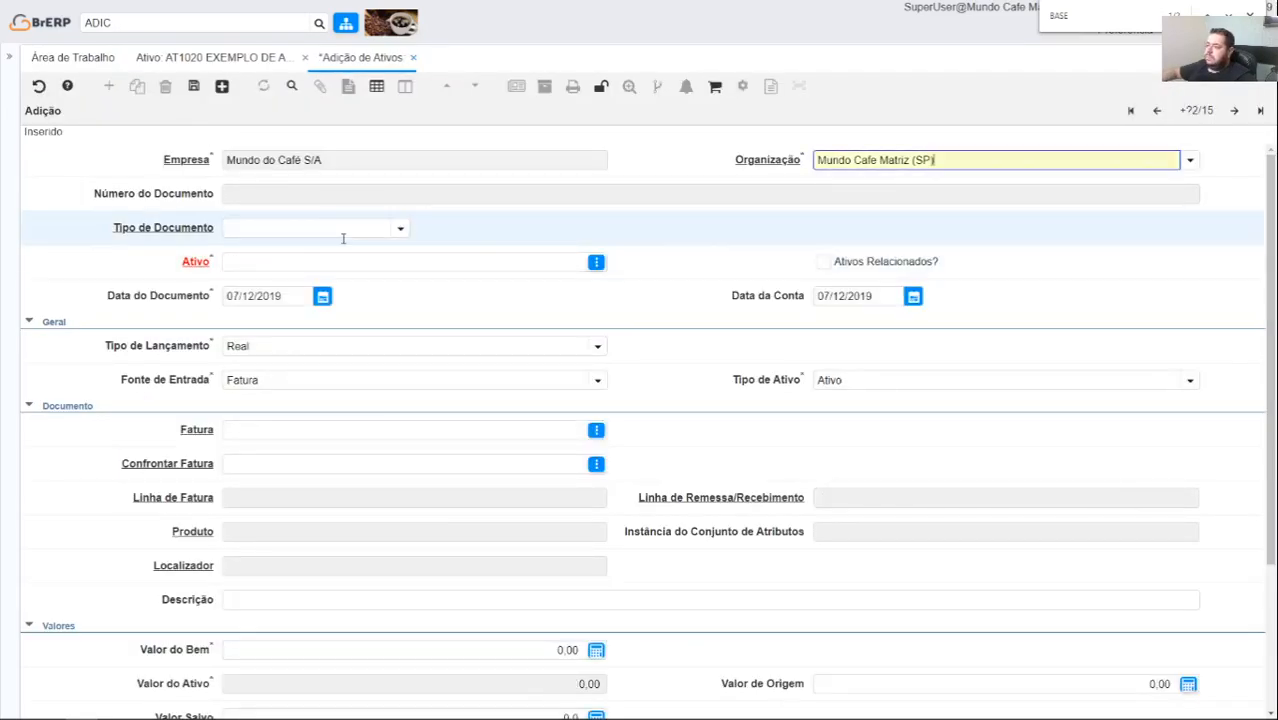
- Set Tipo de Documento to Adição de Ativo Fixo - (Imobilização) and assign asset AT1020 to the addition
left_click(343, 232)
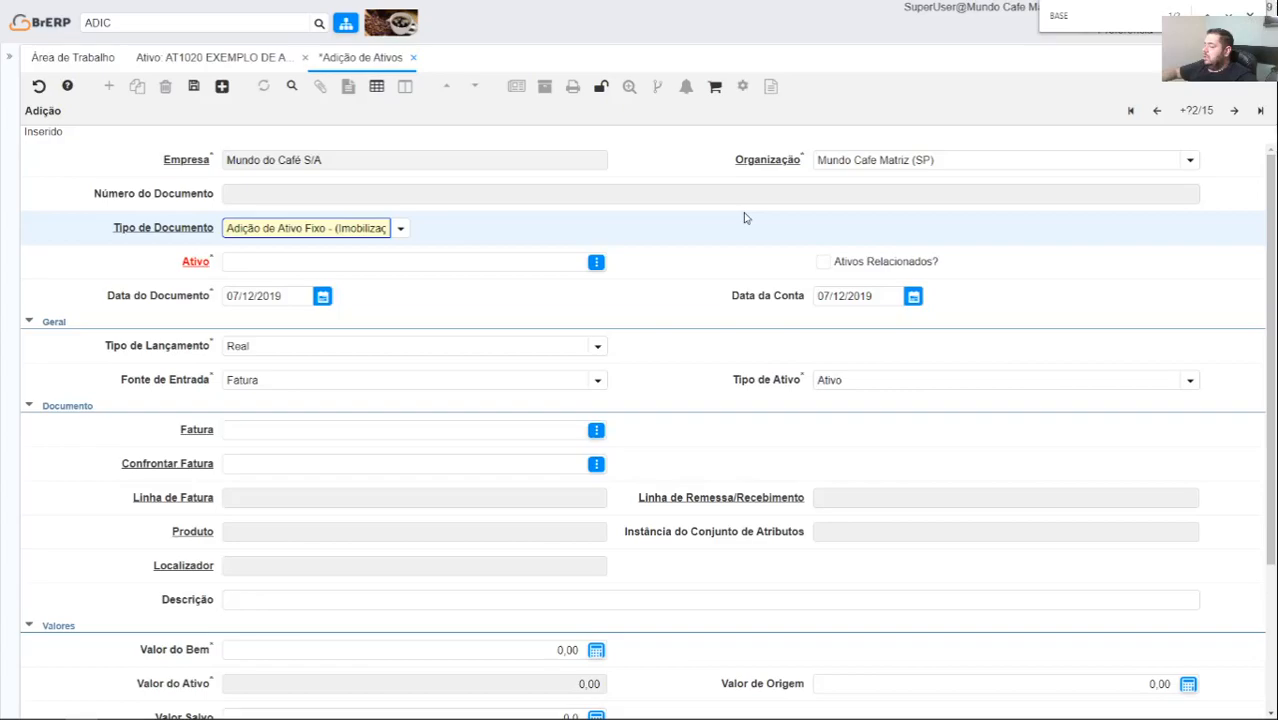
left_click(369, 264)
type("AT1020")
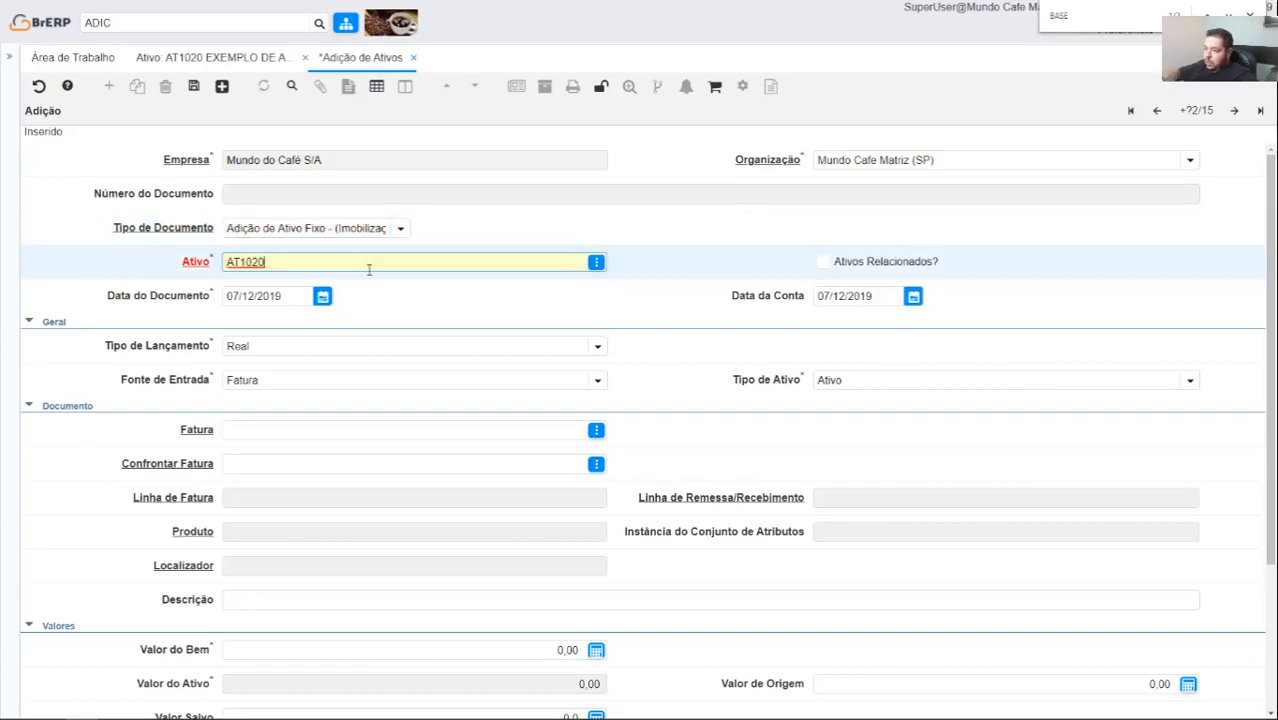
key("Tab")
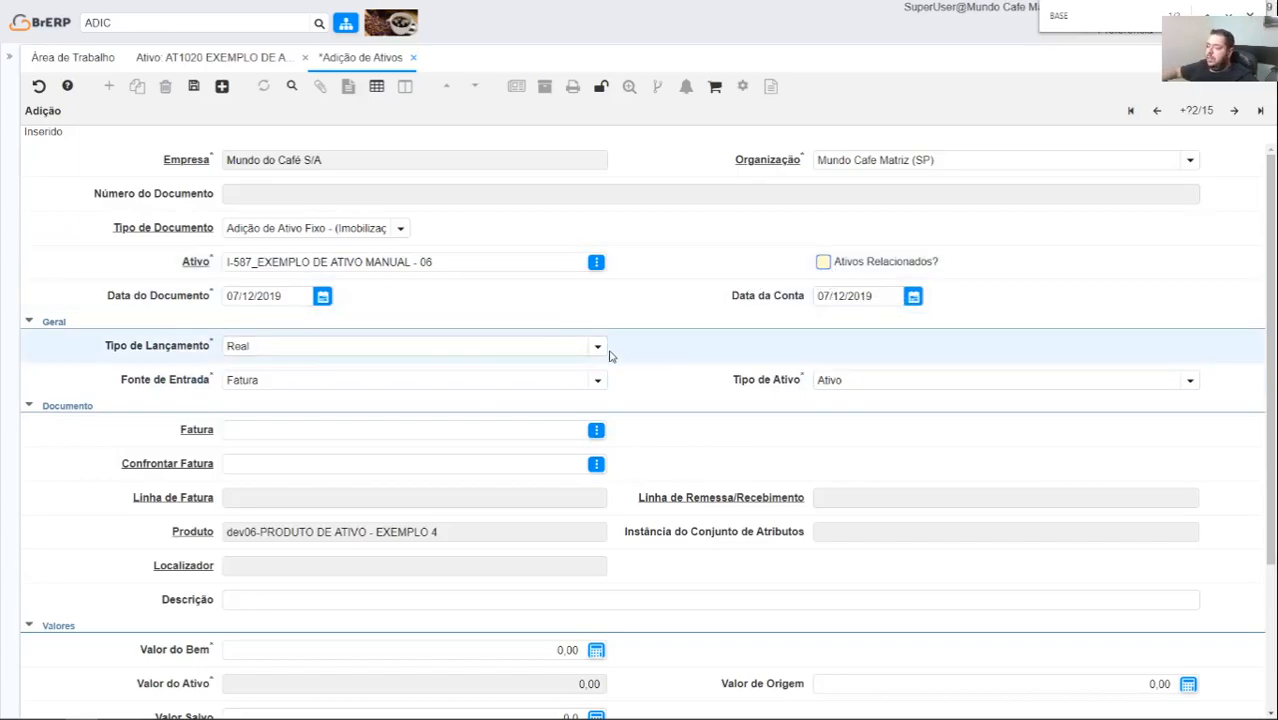
- Set Fonte de Entrada to Manual and check the Tipo de Ativo choices, keeping Ativo
left_click(597, 380)
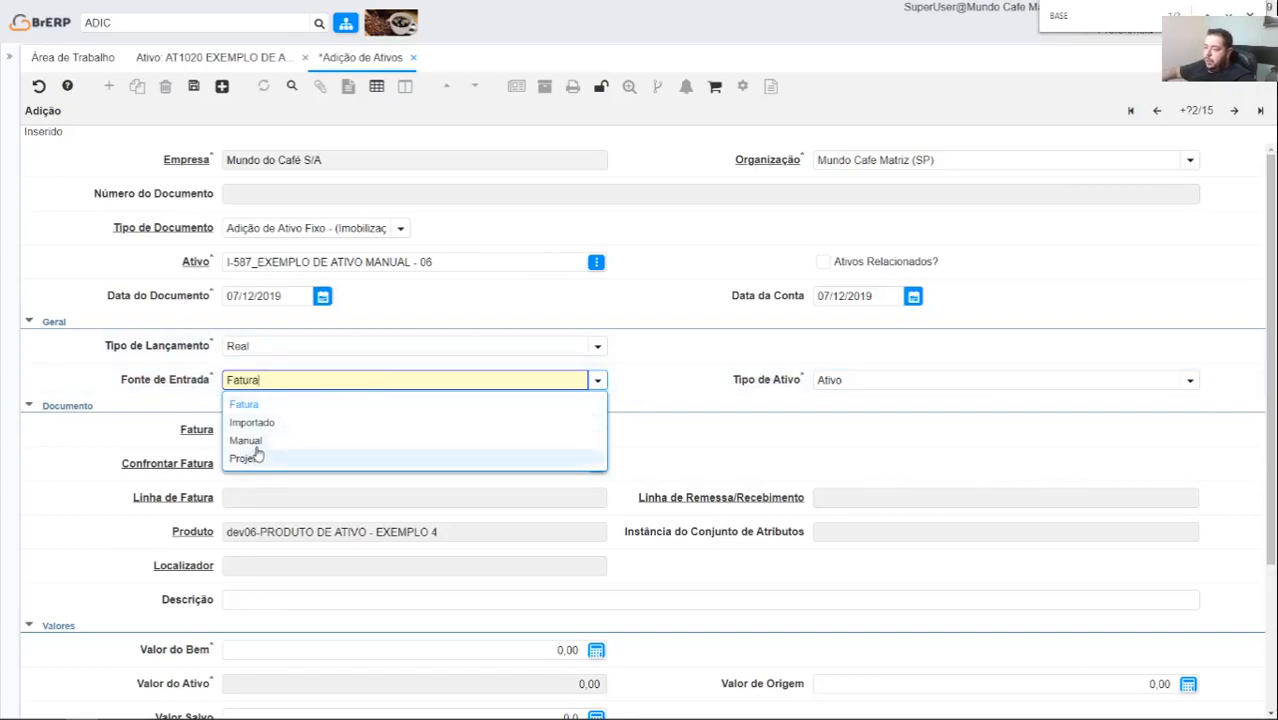
left_click(246, 440)
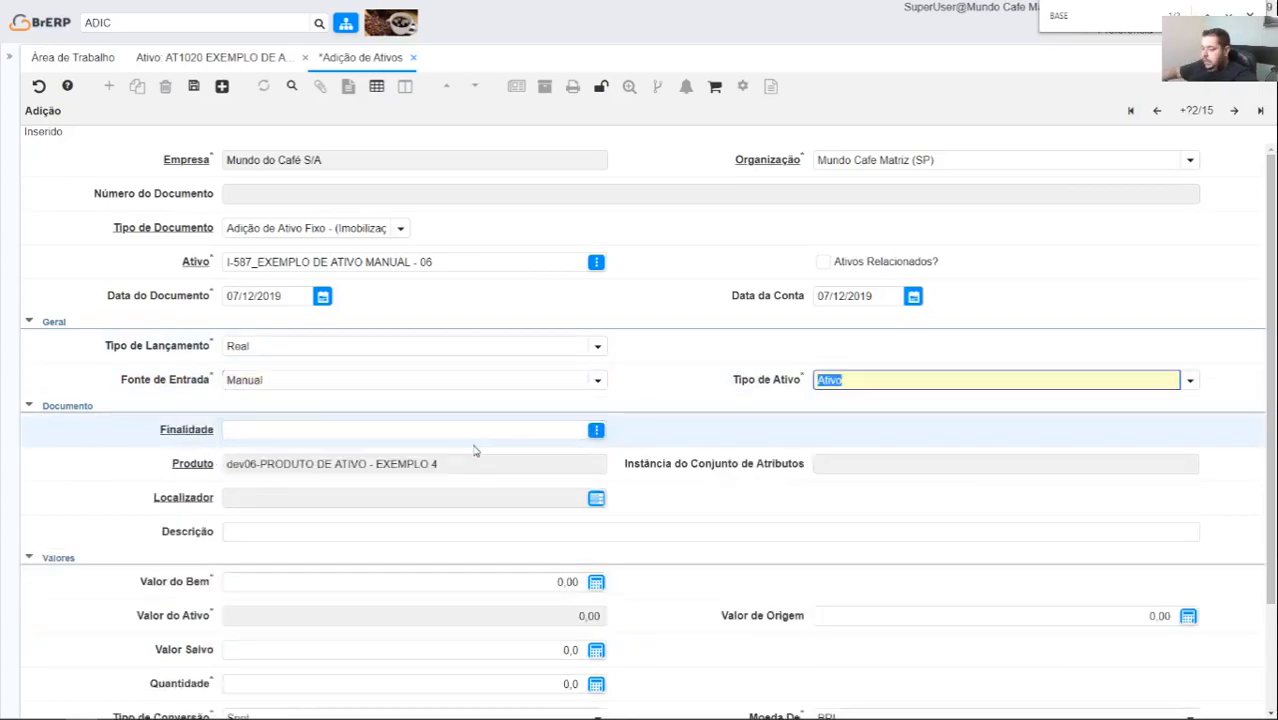
key("Tab")
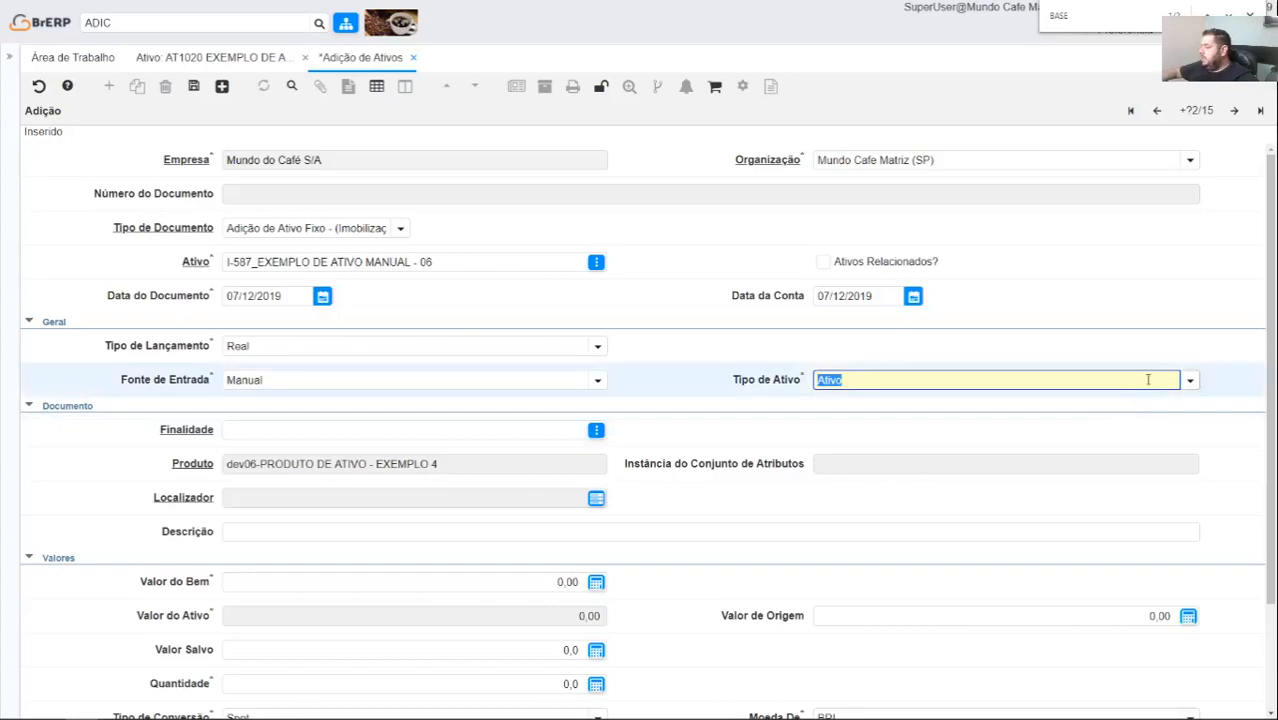
left_click(1190, 380)
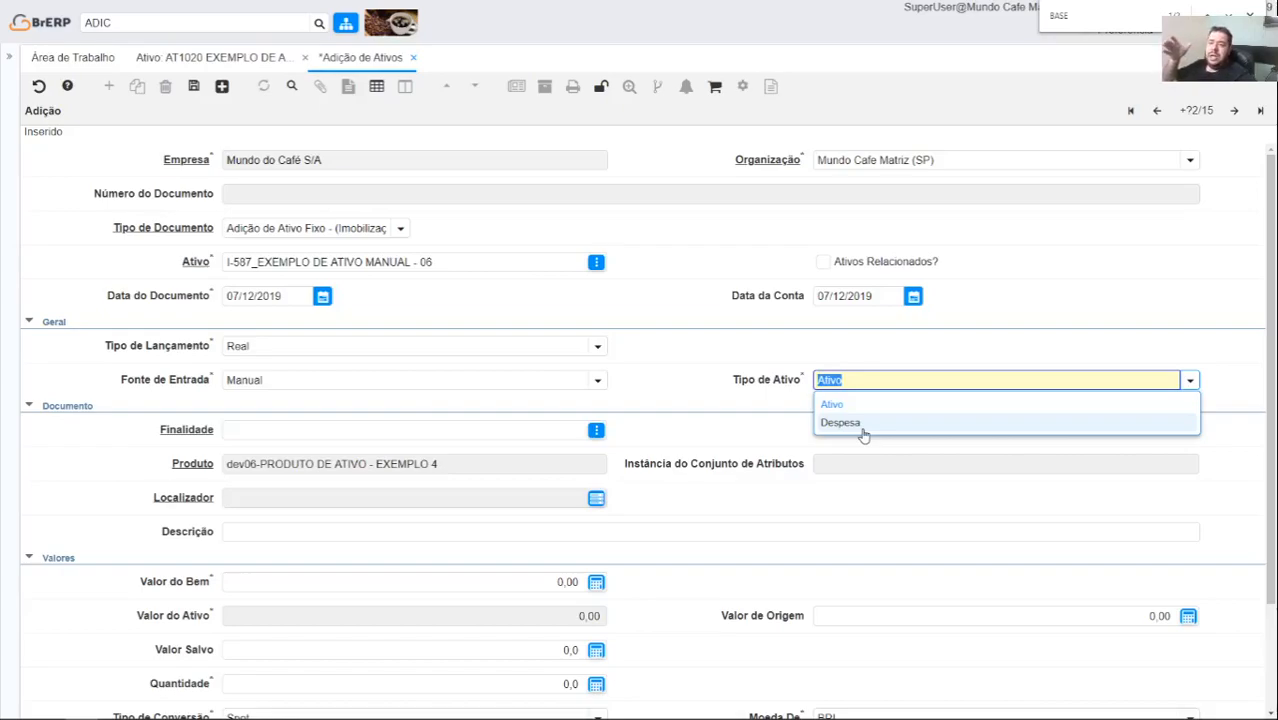
key("Tab")
key("Tab")
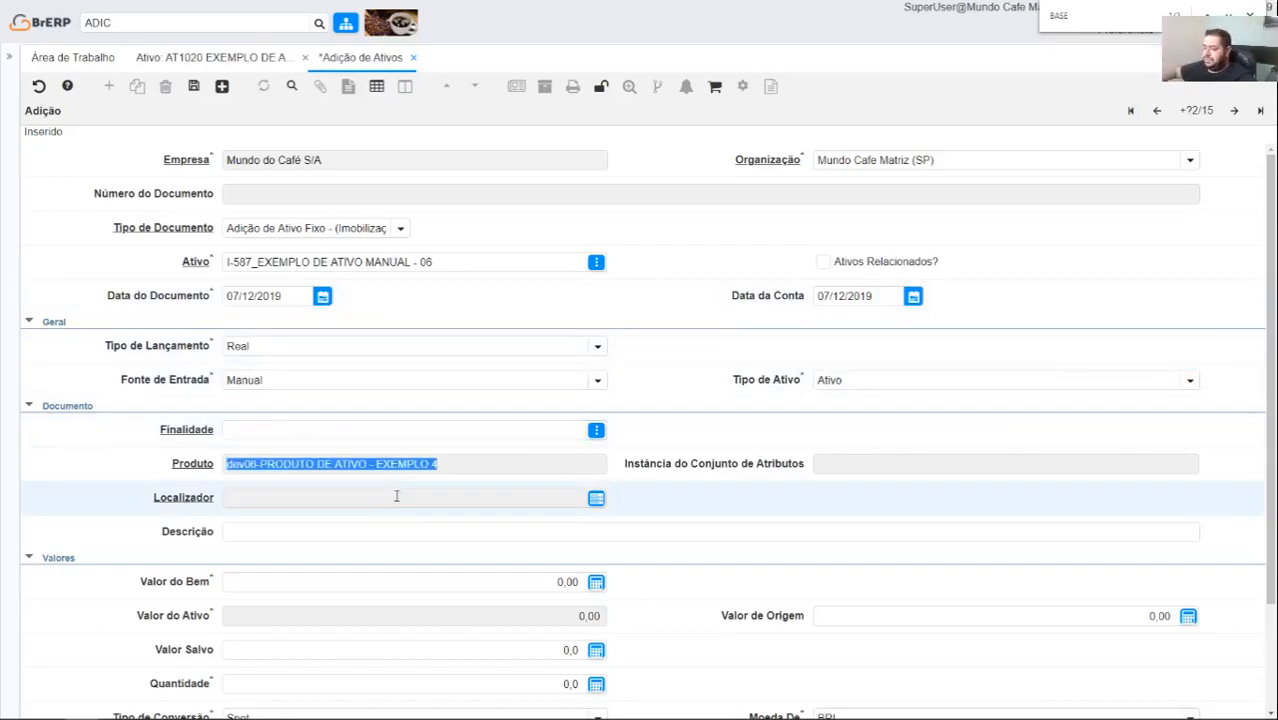
- Set the addition's Valor do Bem to 50.000,00 and its Localizador to Armazem PR
scroll(447, 435, "down", 1)
scroll(447, 435, "down", 1)
left_click(482, 449)
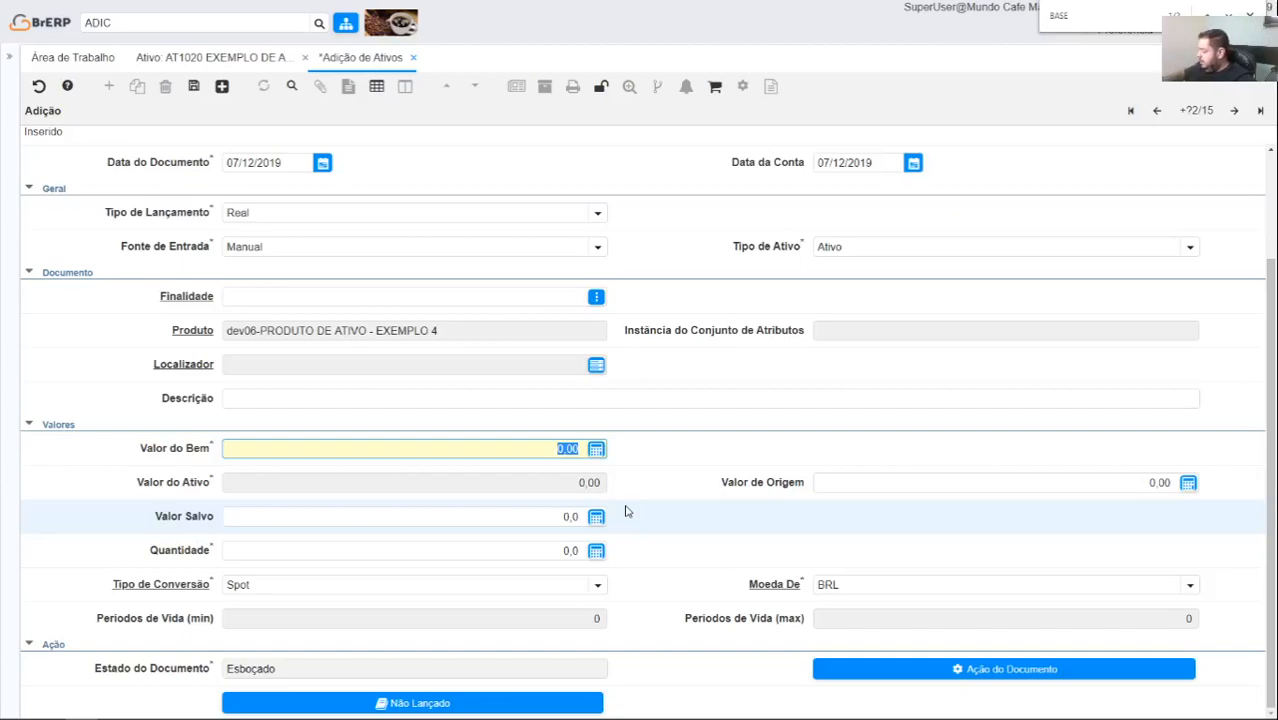
type("50000")
key("Tab")
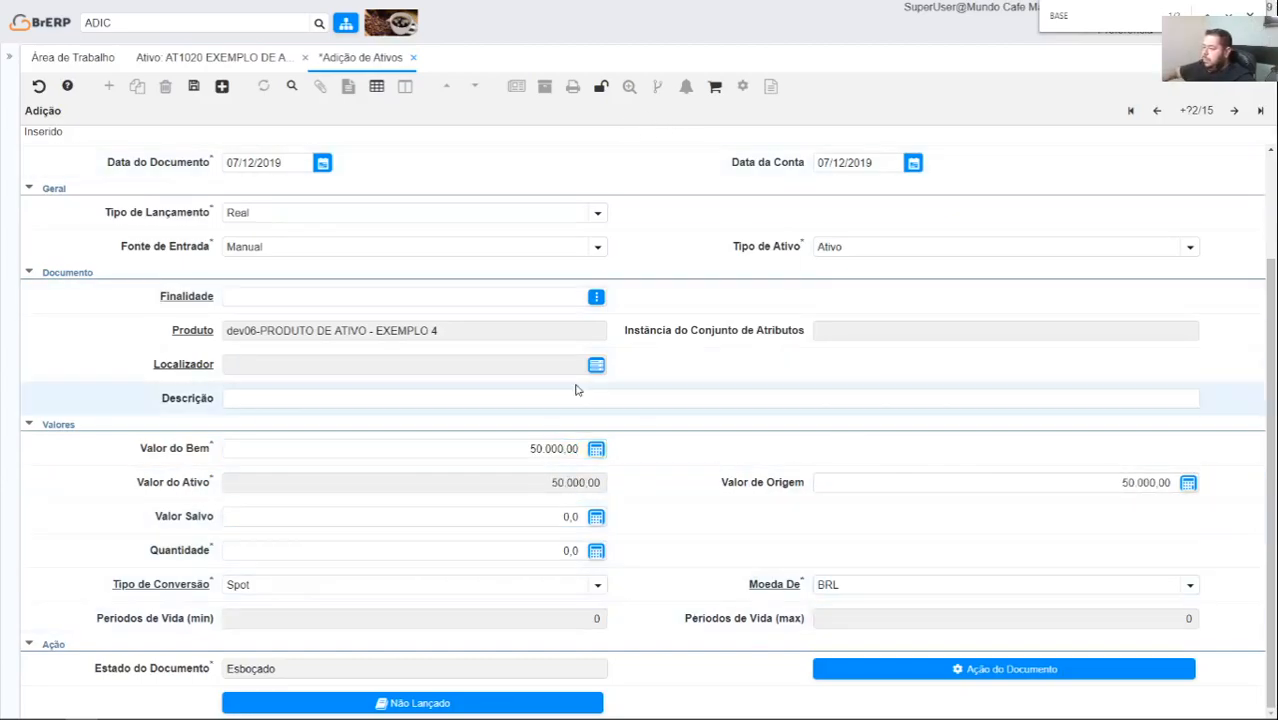
left_click(592, 369)
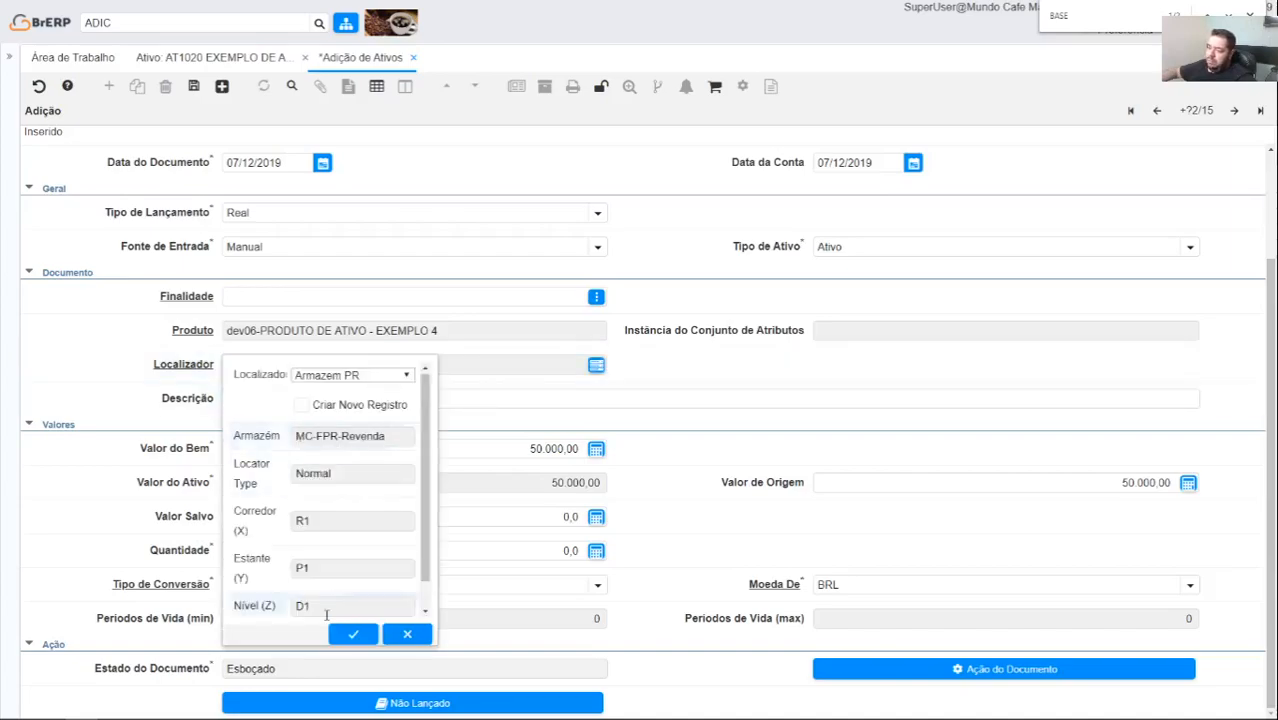
left_click(353, 634)
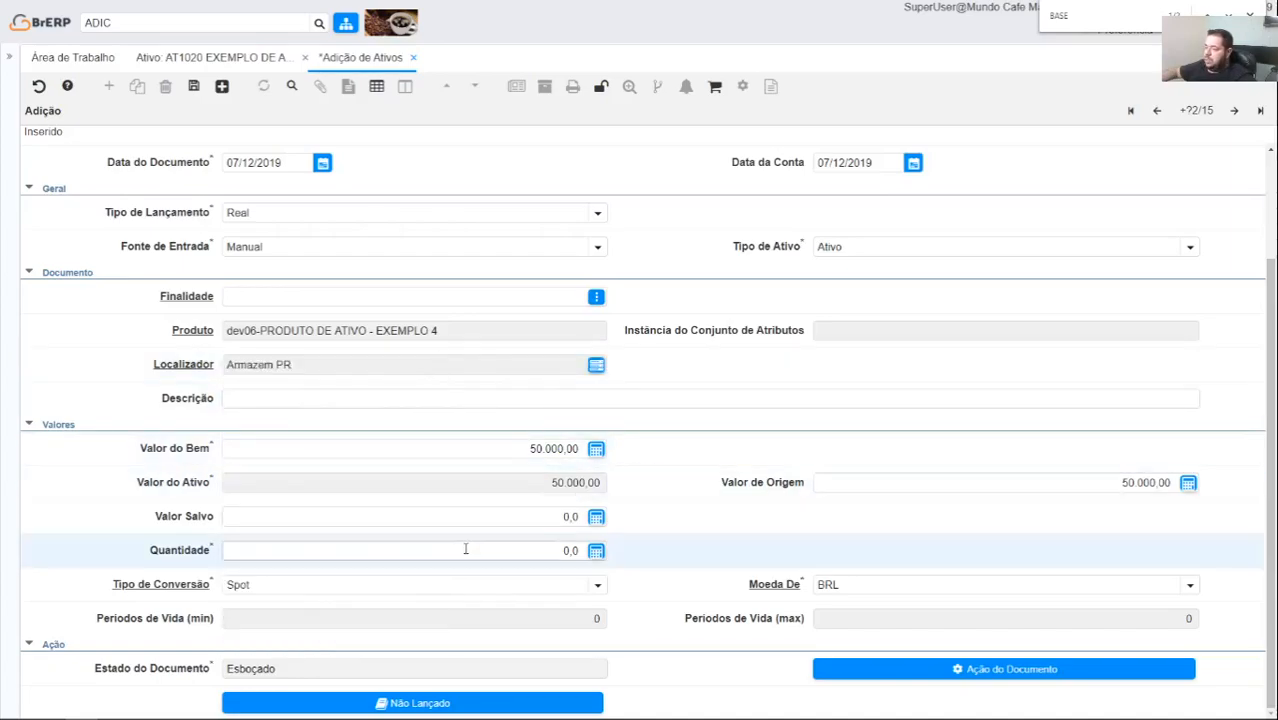
- Set the Valor Salvo to 10.000 and save the asset addition
left_click(521, 512)
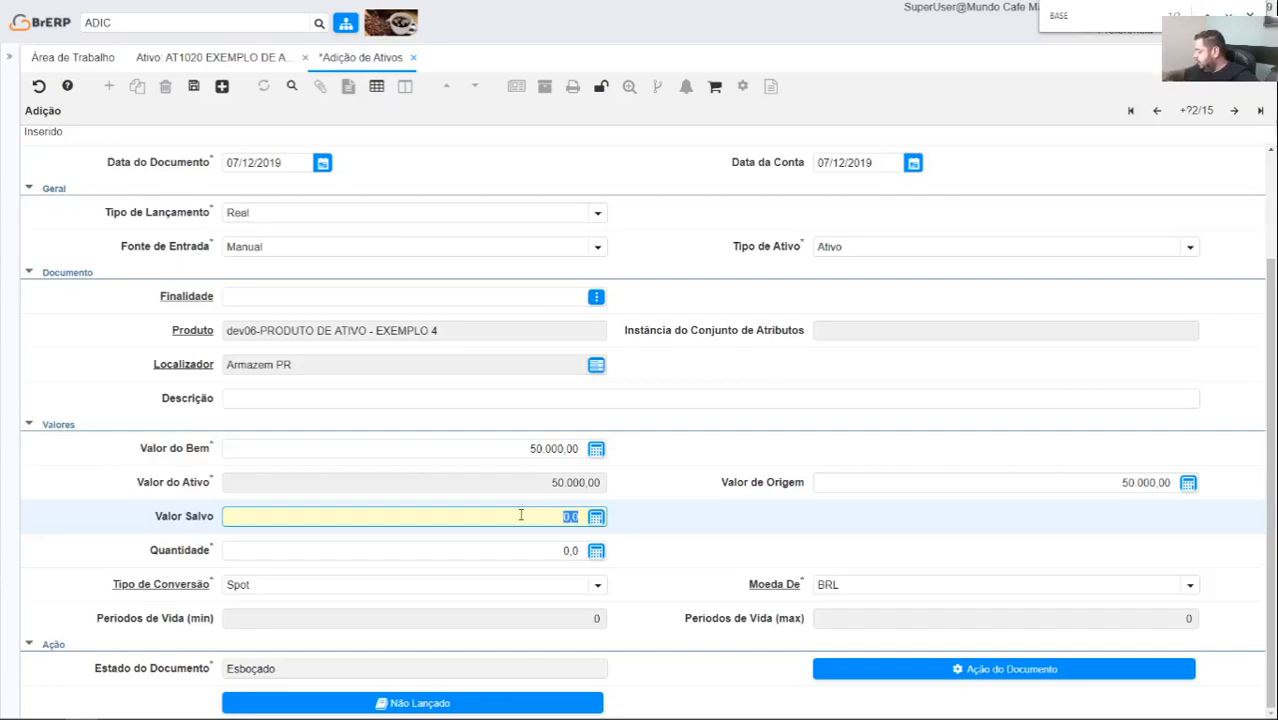
type("10.000")
key("Tab")
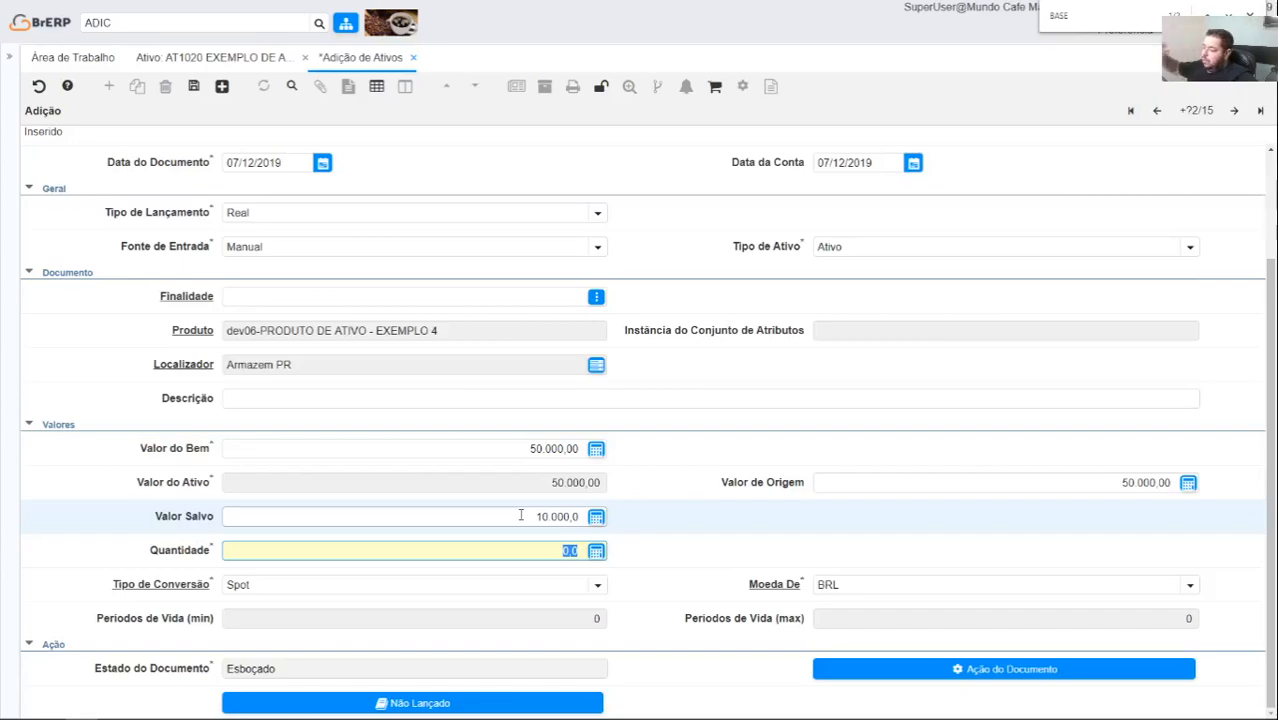
key("Tab")
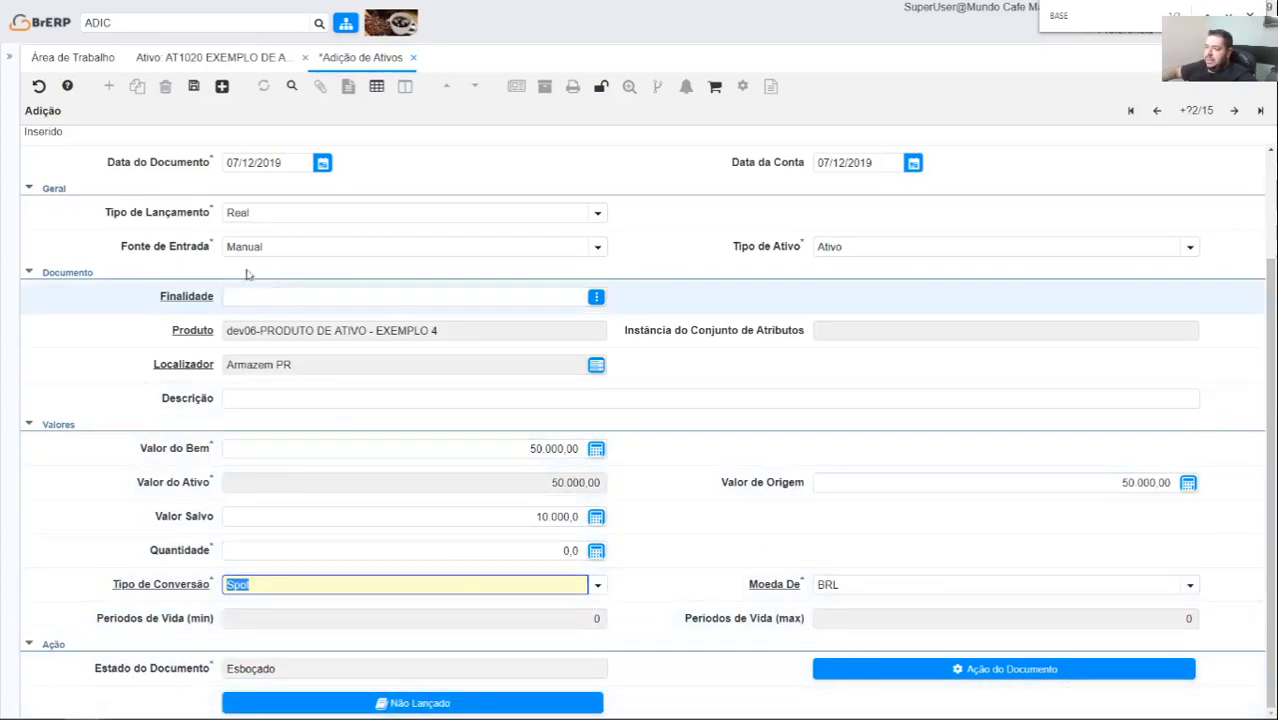
left_click(194, 87)
- Process the asset addition with the document action Completo
mouse_move(1203, 713)
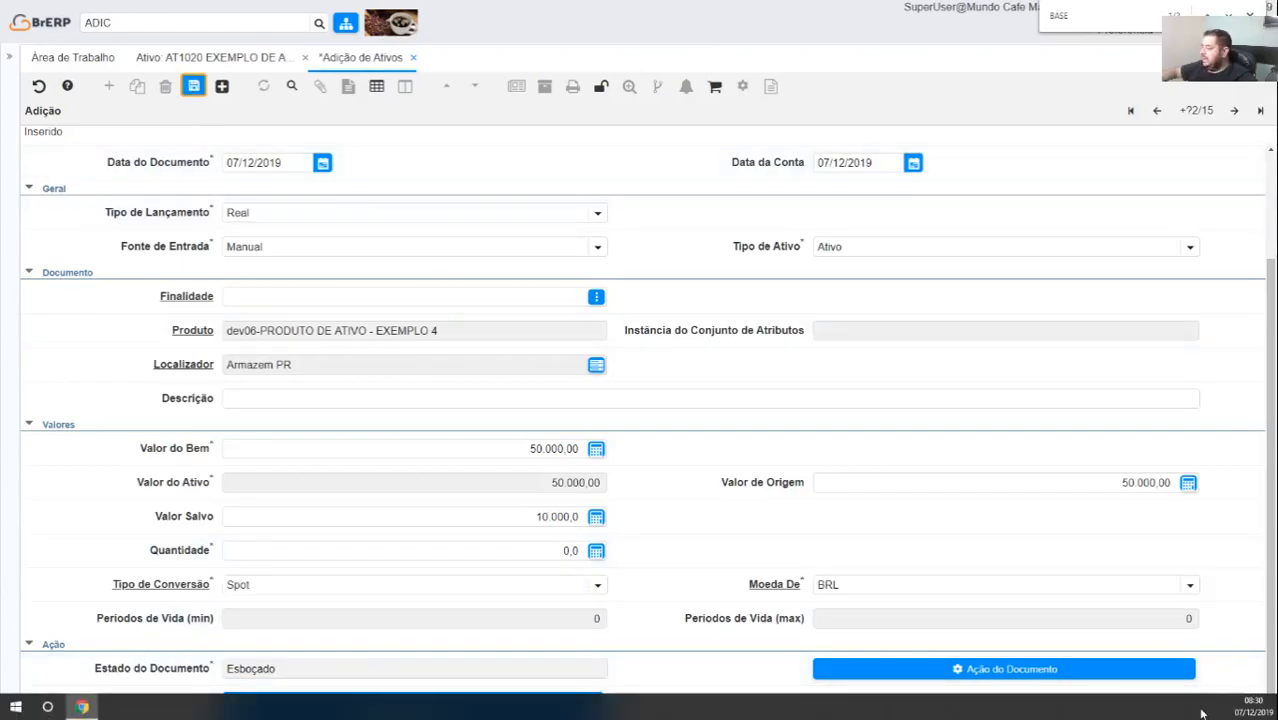
left_click(1010, 665)
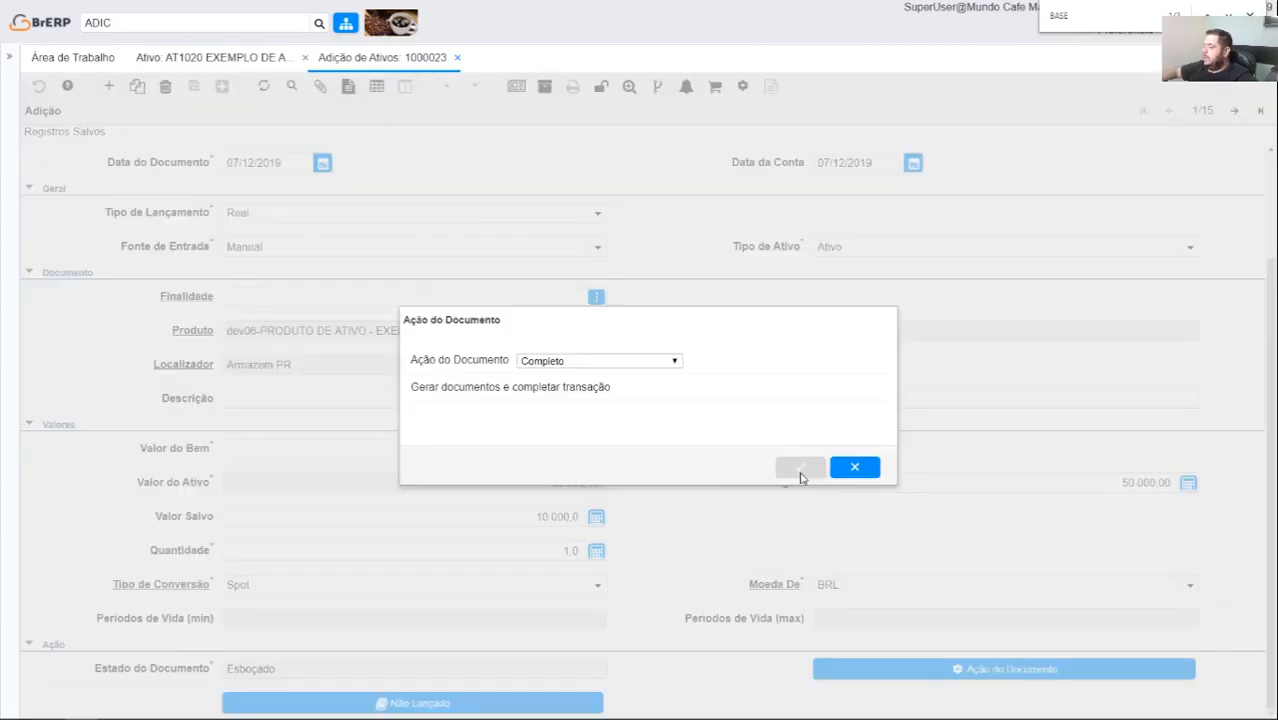
left_click(800, 470)
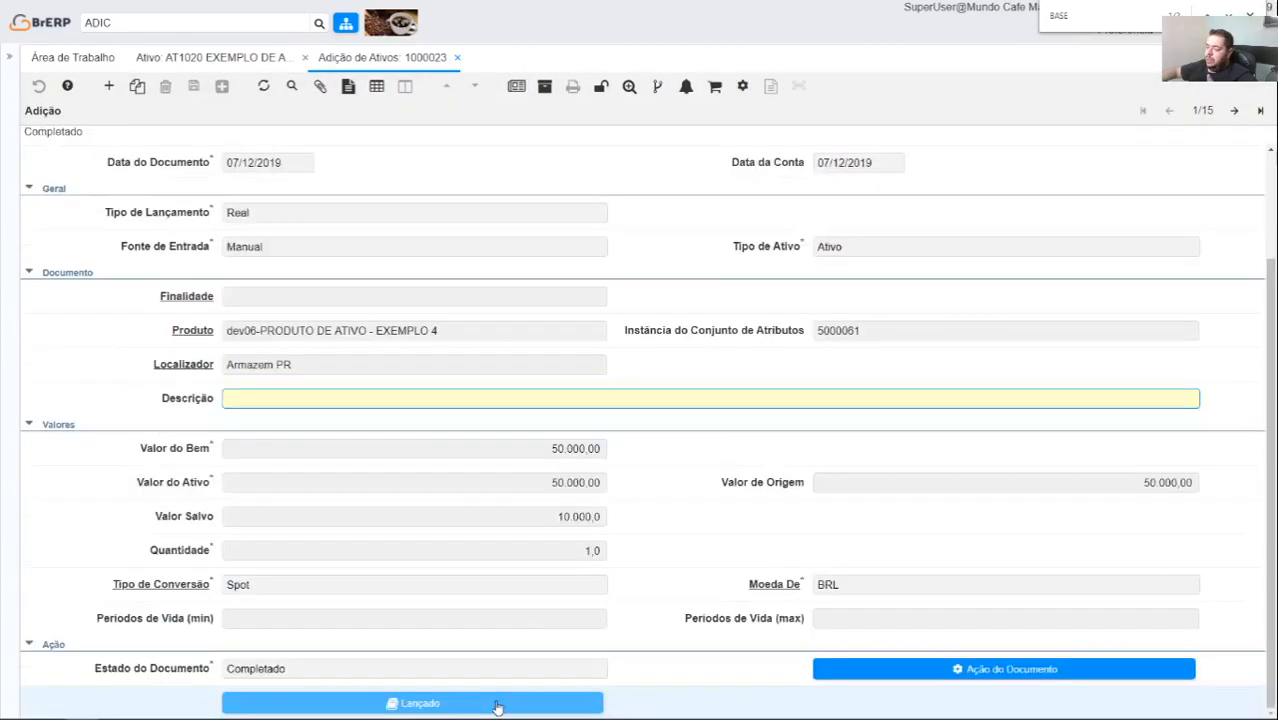
- Review the accounting entries posted for the asset addition, and return to the addition record
left_click(499, 703)
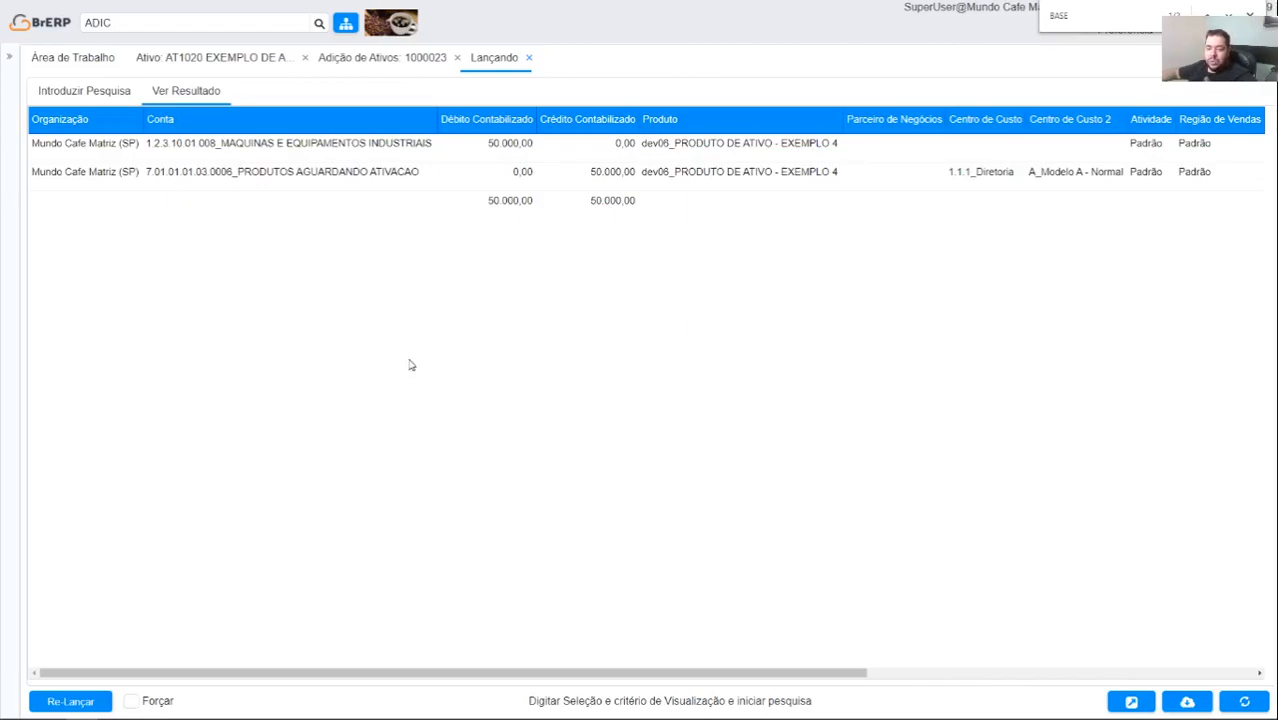
left_click(530, 58)
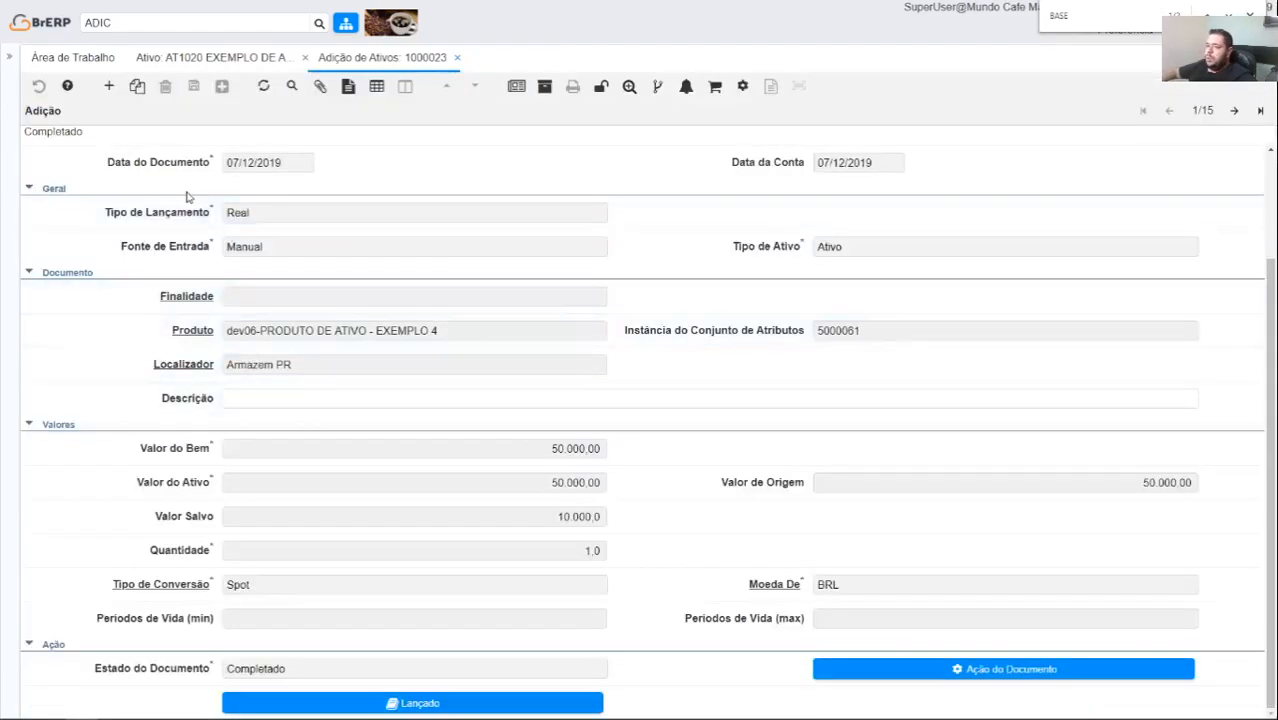
scroll(185, 194, "up", 2)
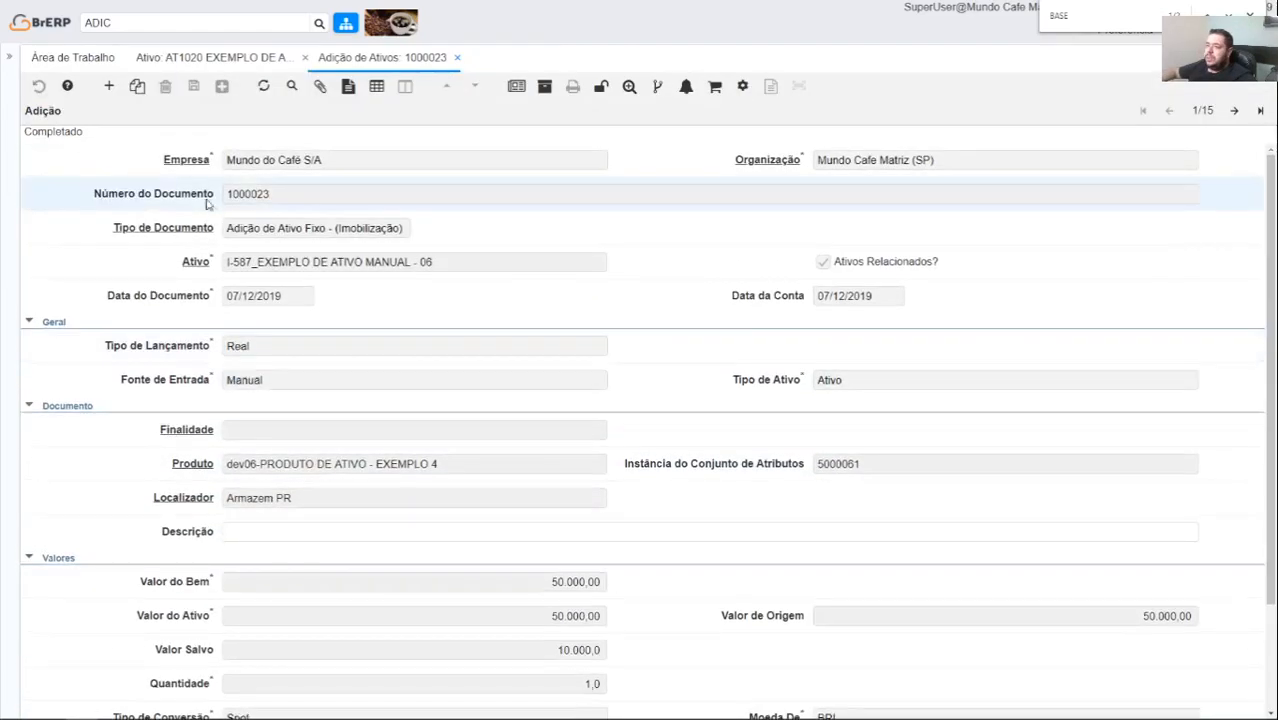
- Refresh the AT1020 asset record and review its product line, location, asset status and activation date
left_click(220, 60)
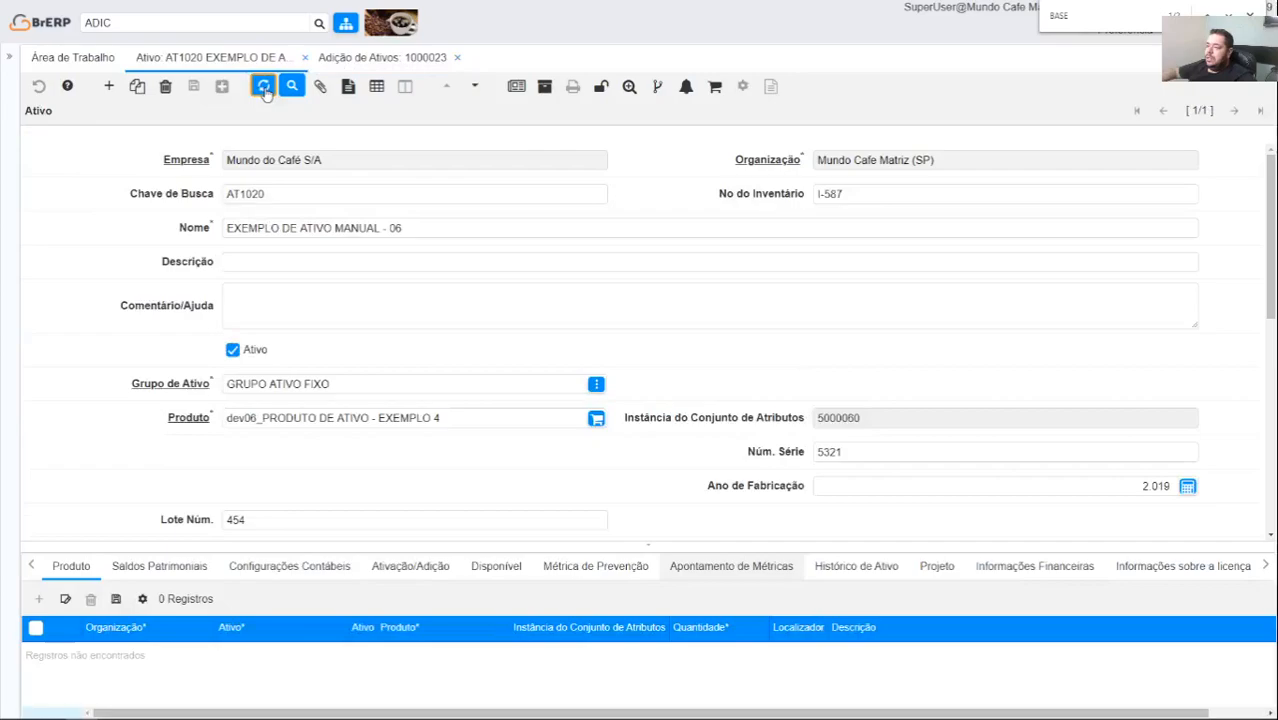
left_click(264, 87)
scroll(565, 205, "down", 5)
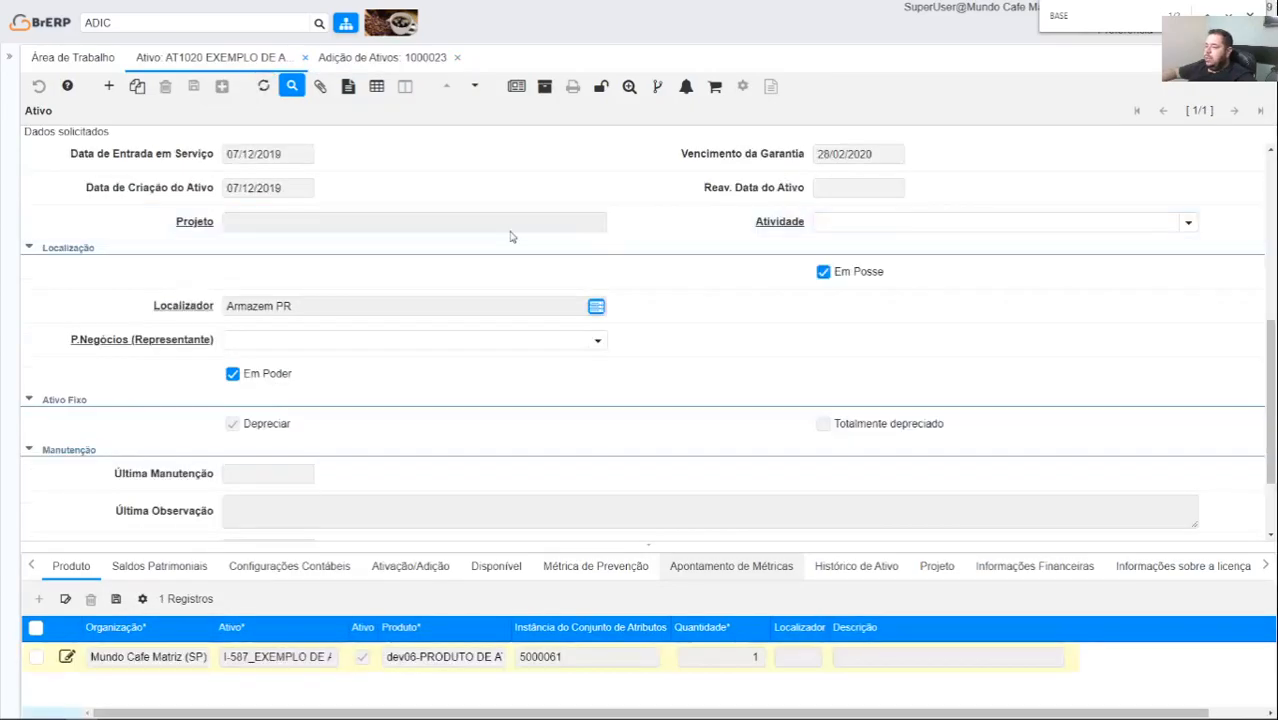
scroll(228, 388, "down", 1)
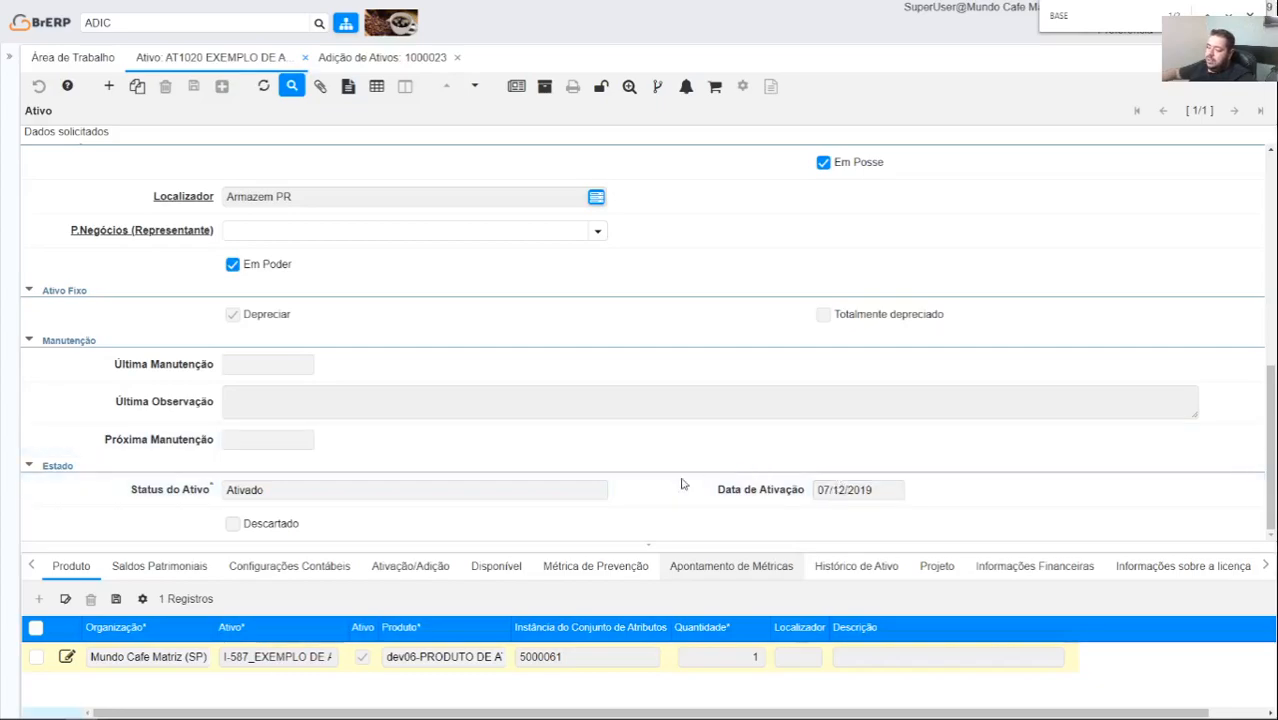
- Show the asset's Saldos Patrimoniais record to examine its depreciation values, and launch the calculator
left_click(147, 572)
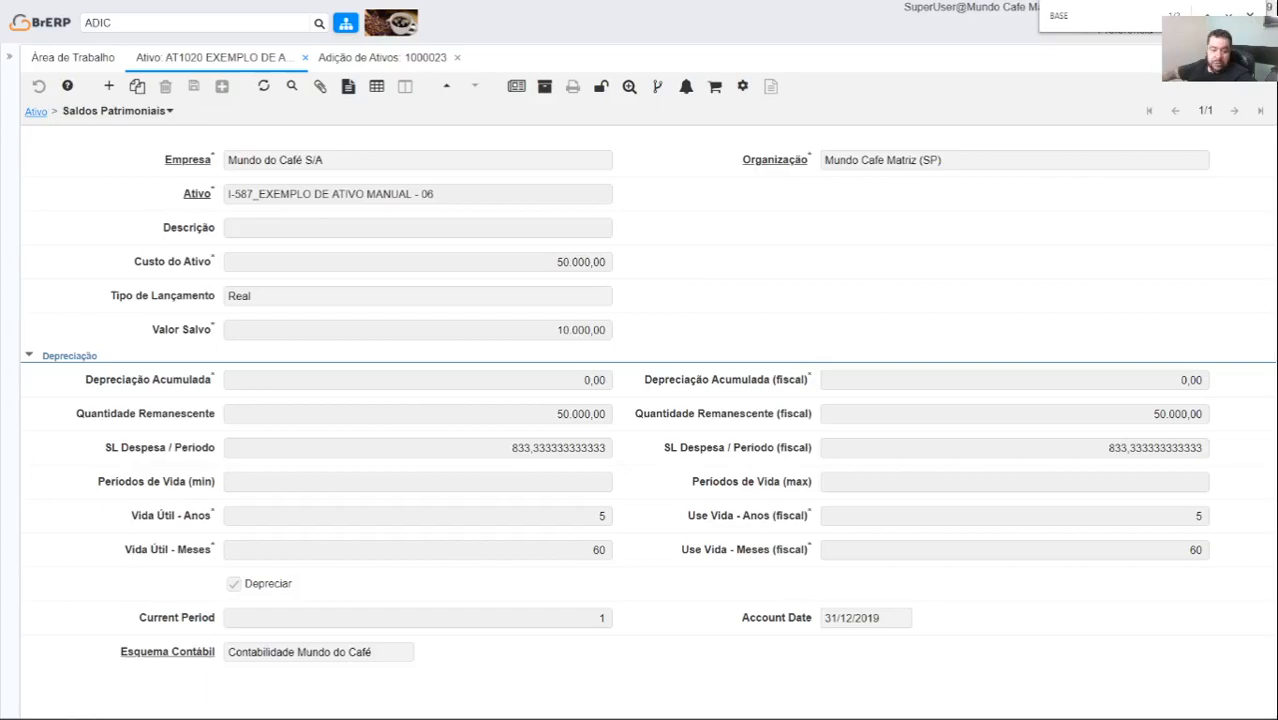
key("XF86Calculator")
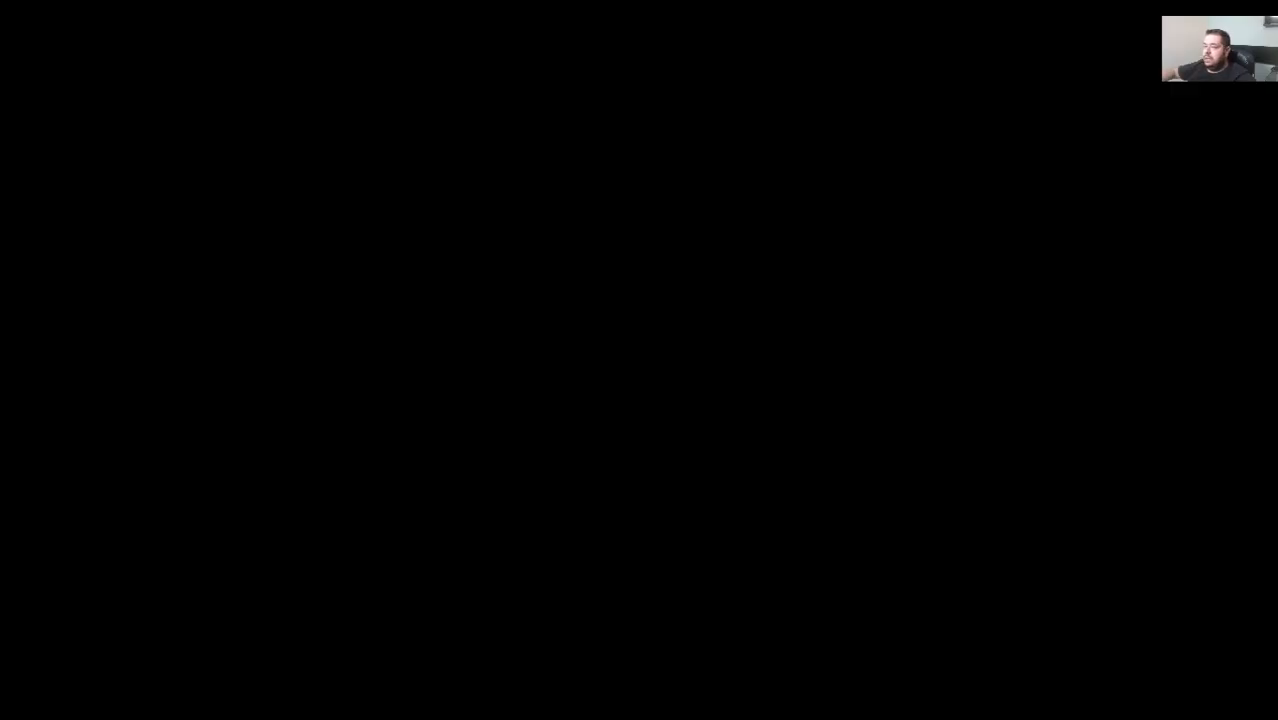